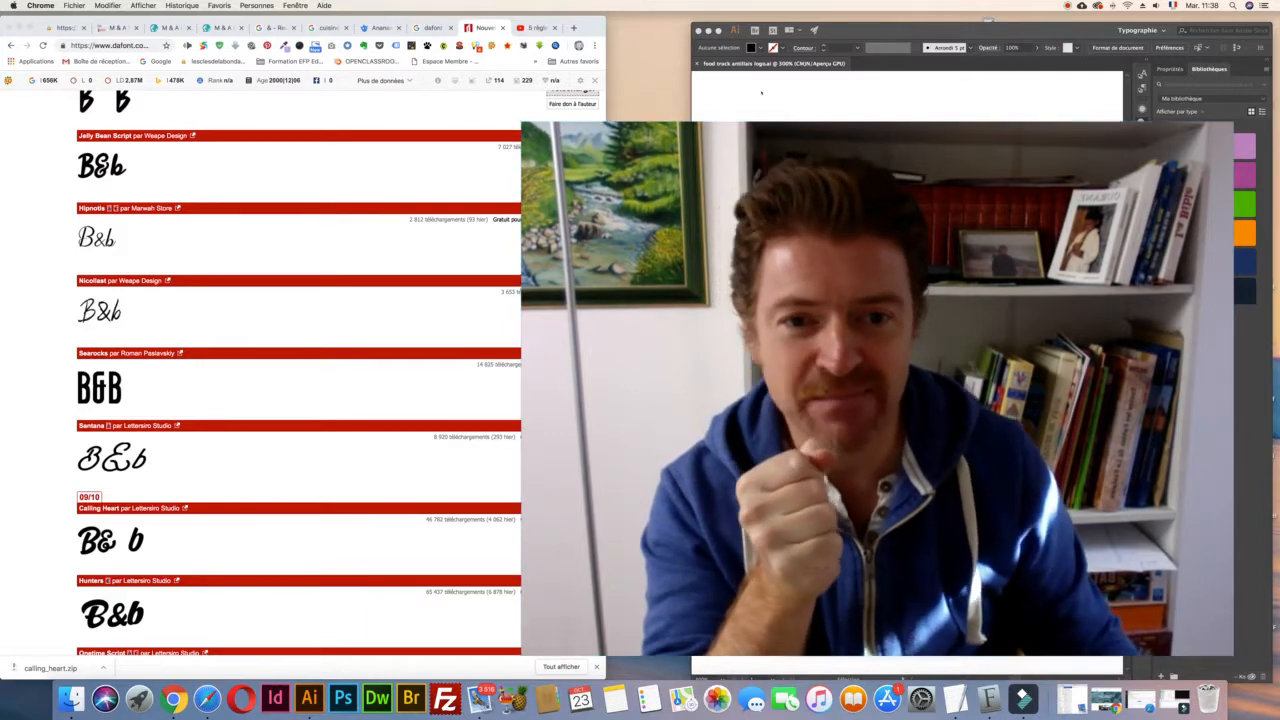
- Bring Illustrator forward, move its window against the browser window and close the Transparency panel
left_click(775, 96)
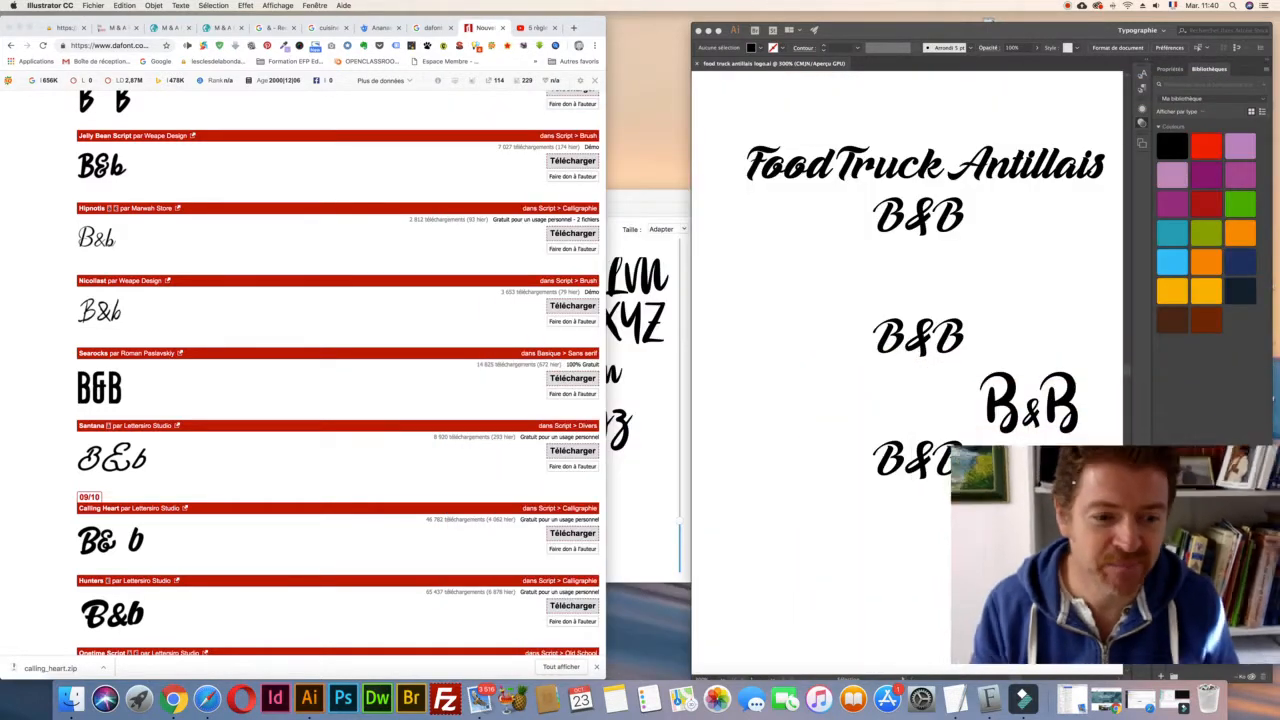
key("Tab")
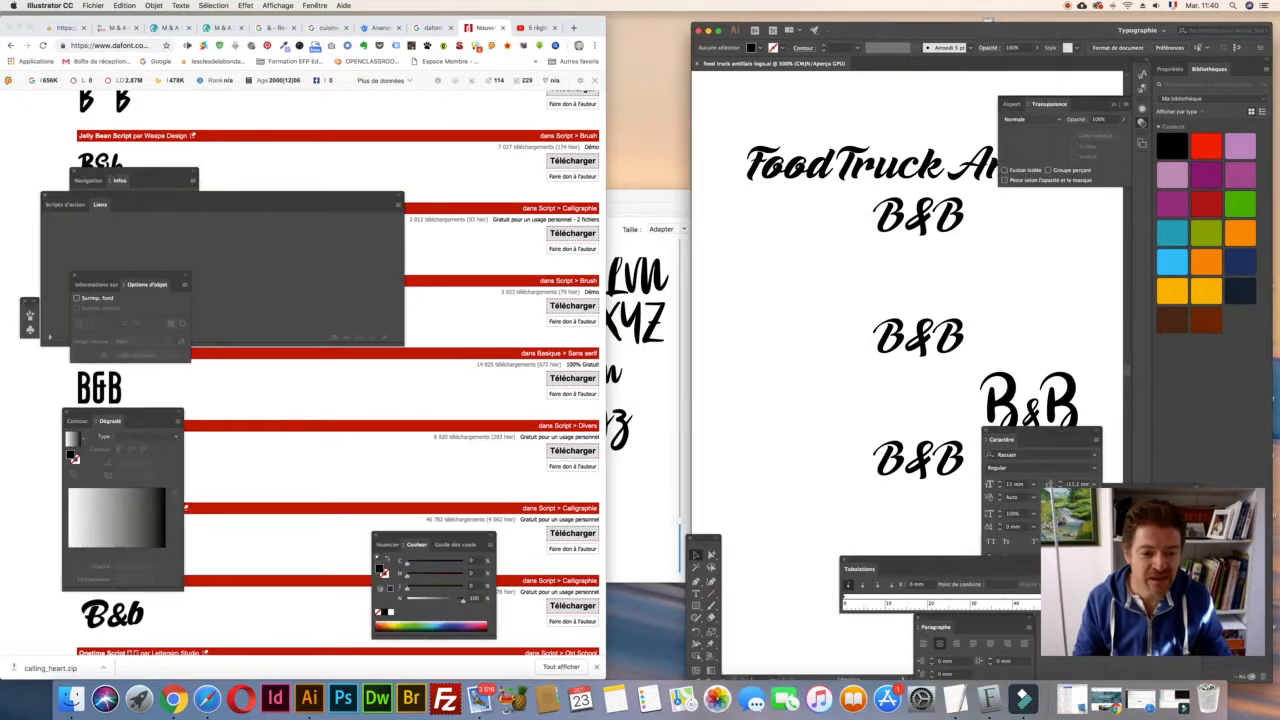
left_click_drag(988, 25, 906, 21)
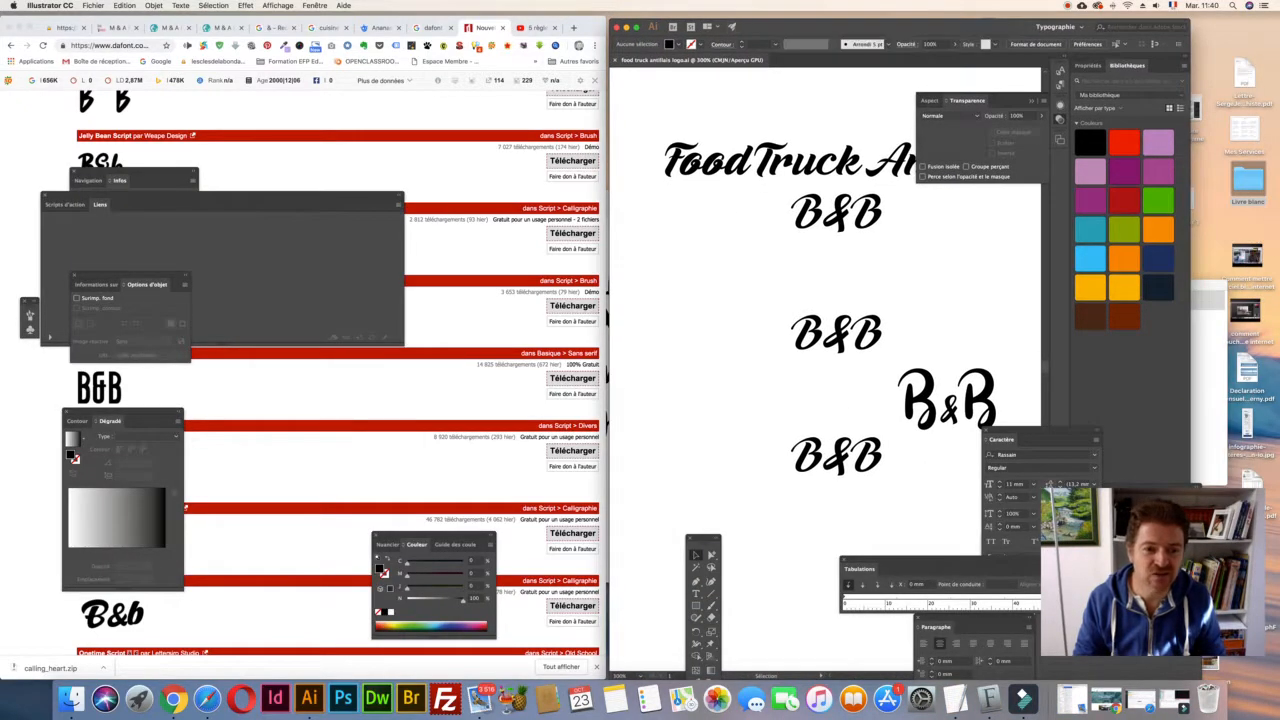
left_click(1031, 100)
scroll(814, 180, "up", 3)
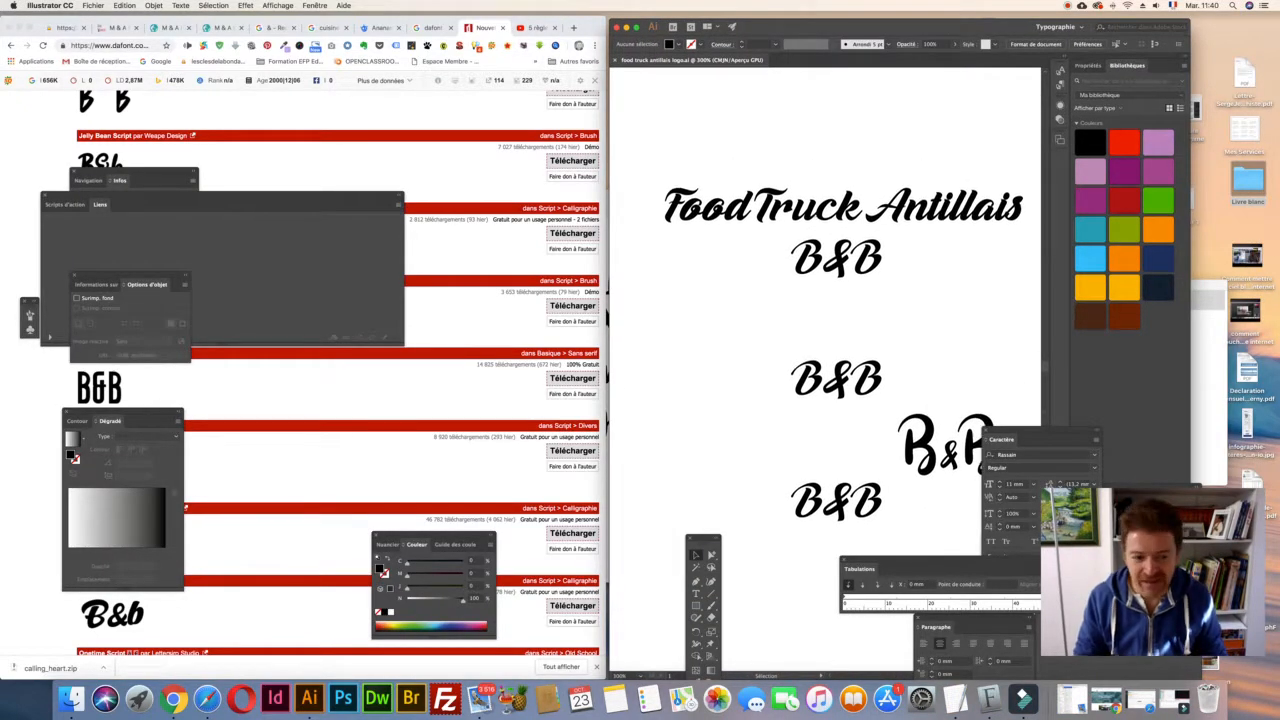
left_click(836, 258)
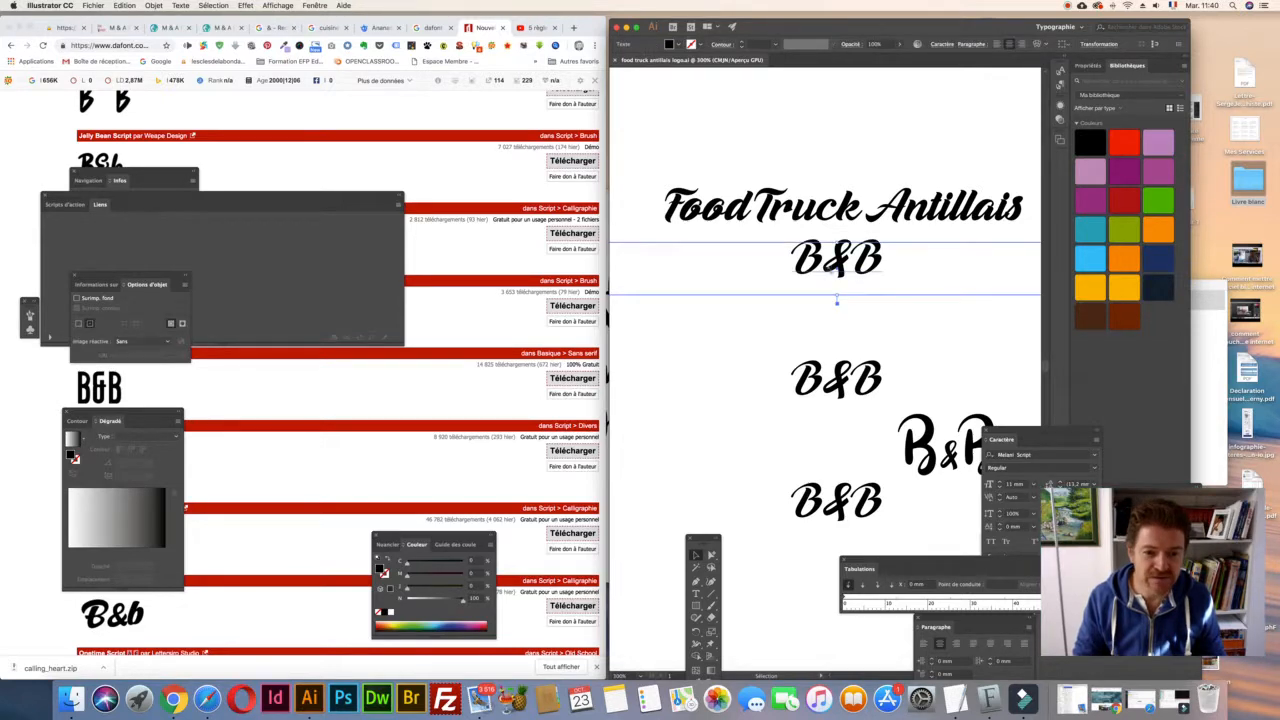
left_click_drag(1041, 488, 488, 91)
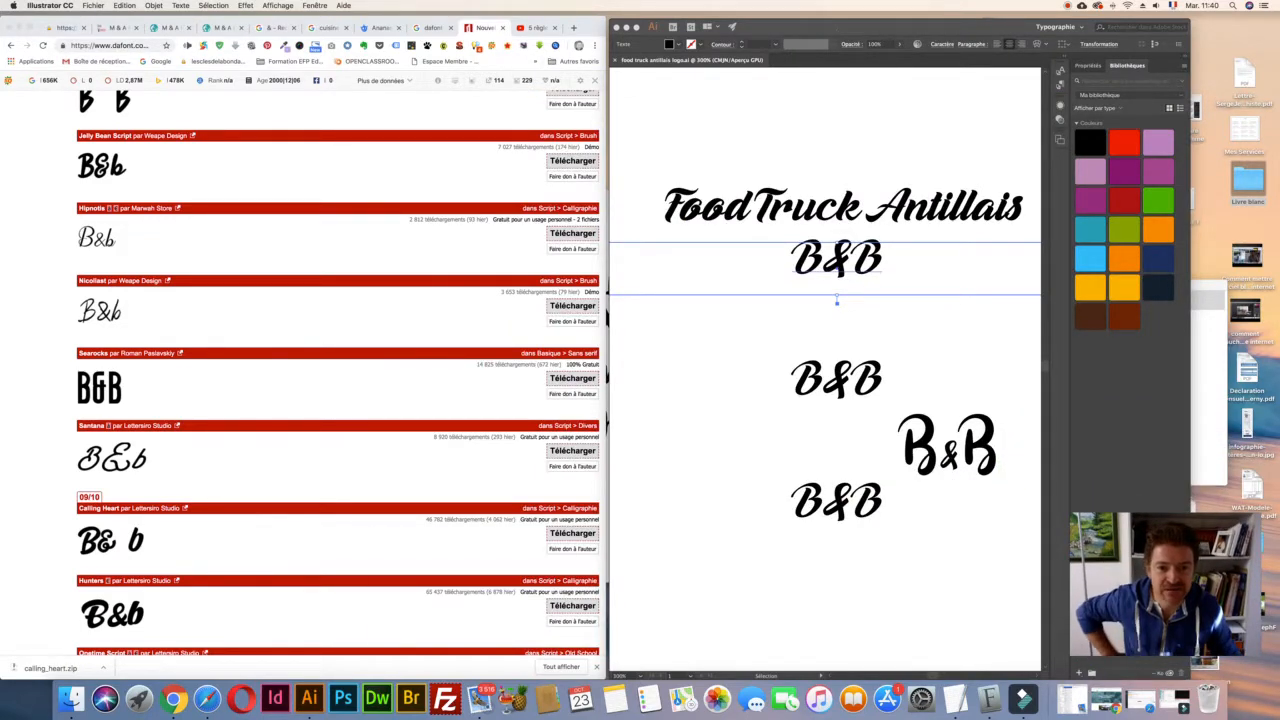
key("Tab")
left_click(258, 32)
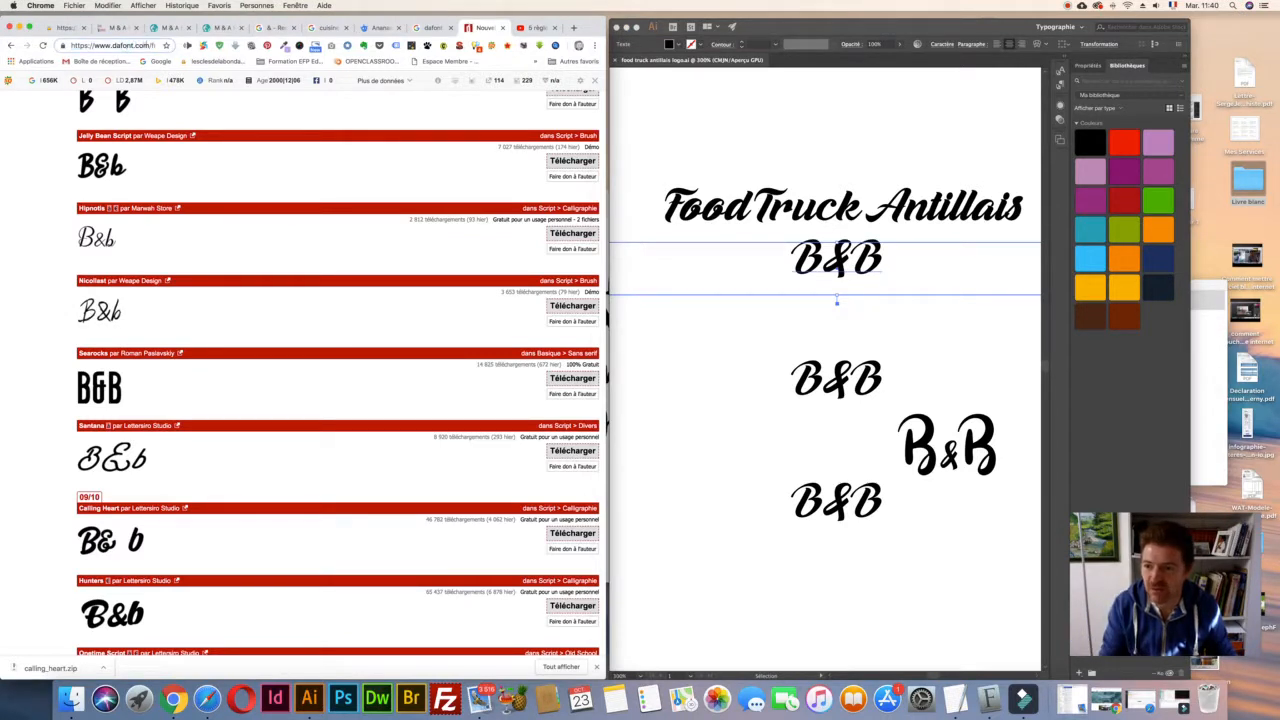
left_click(708, 123)
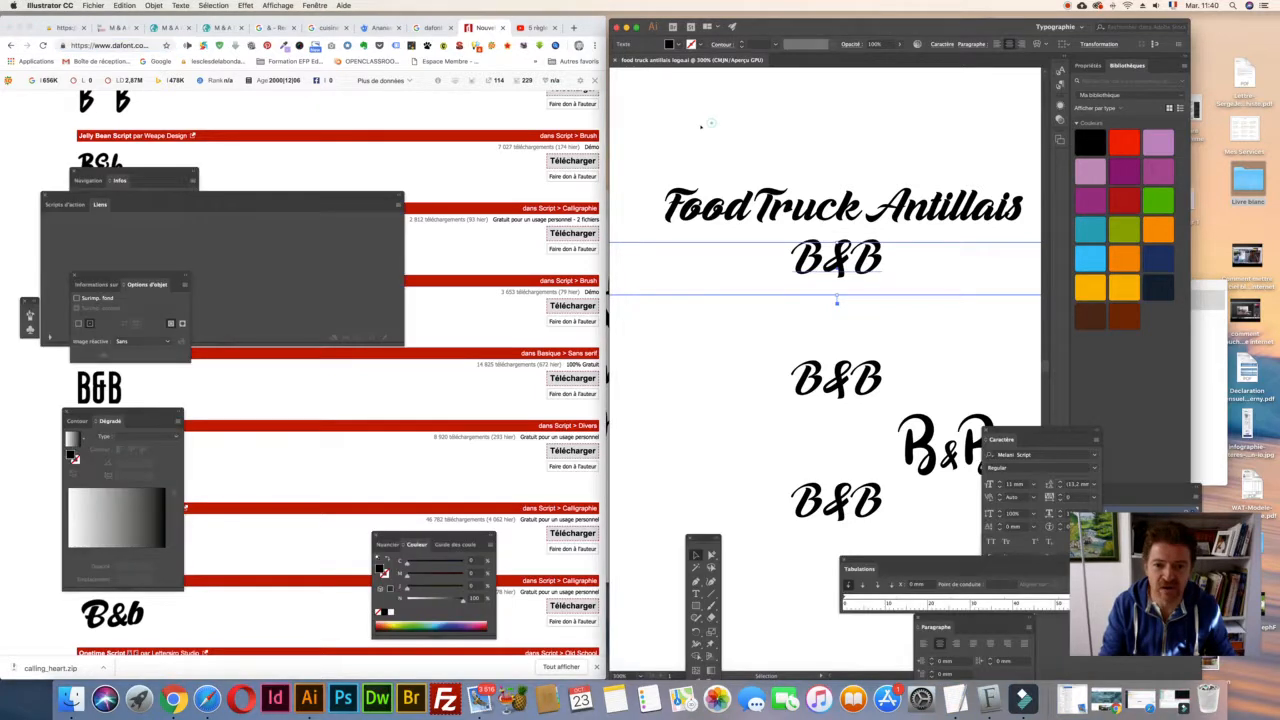
scroll(708, 125, "up", 2)
left_click_drag(632, 108, 880, 156)
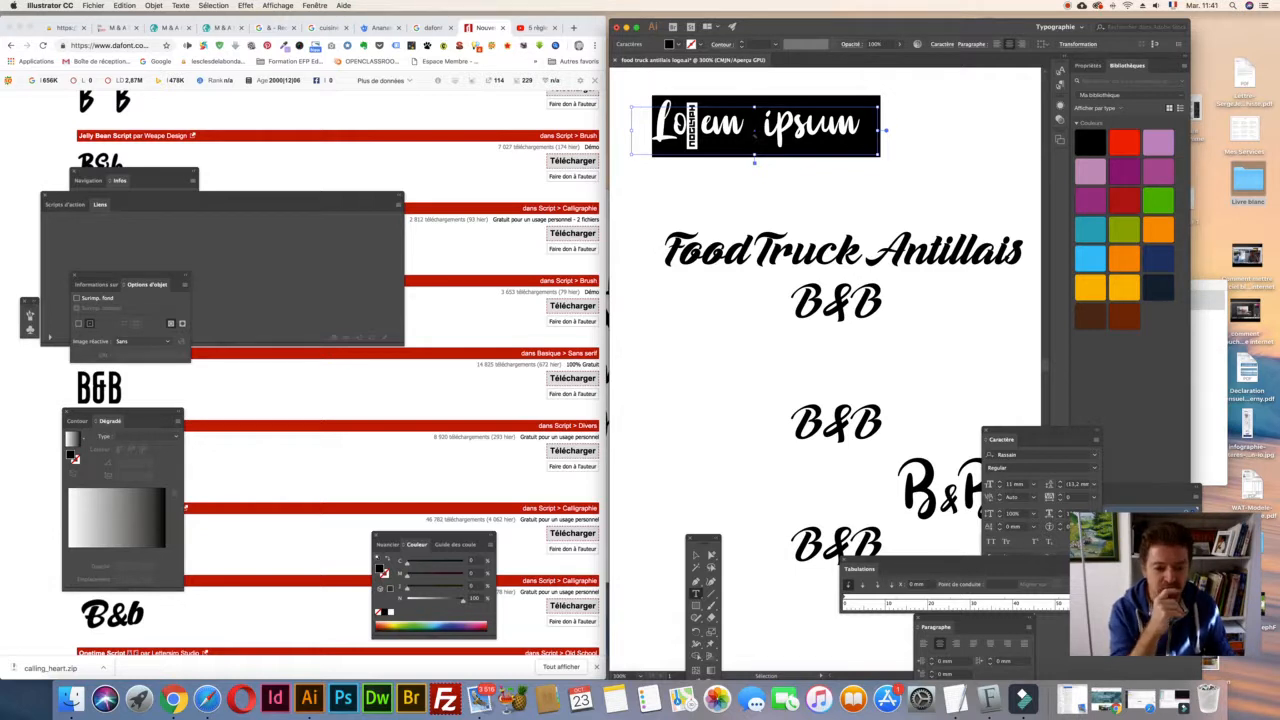
type("https://www.")
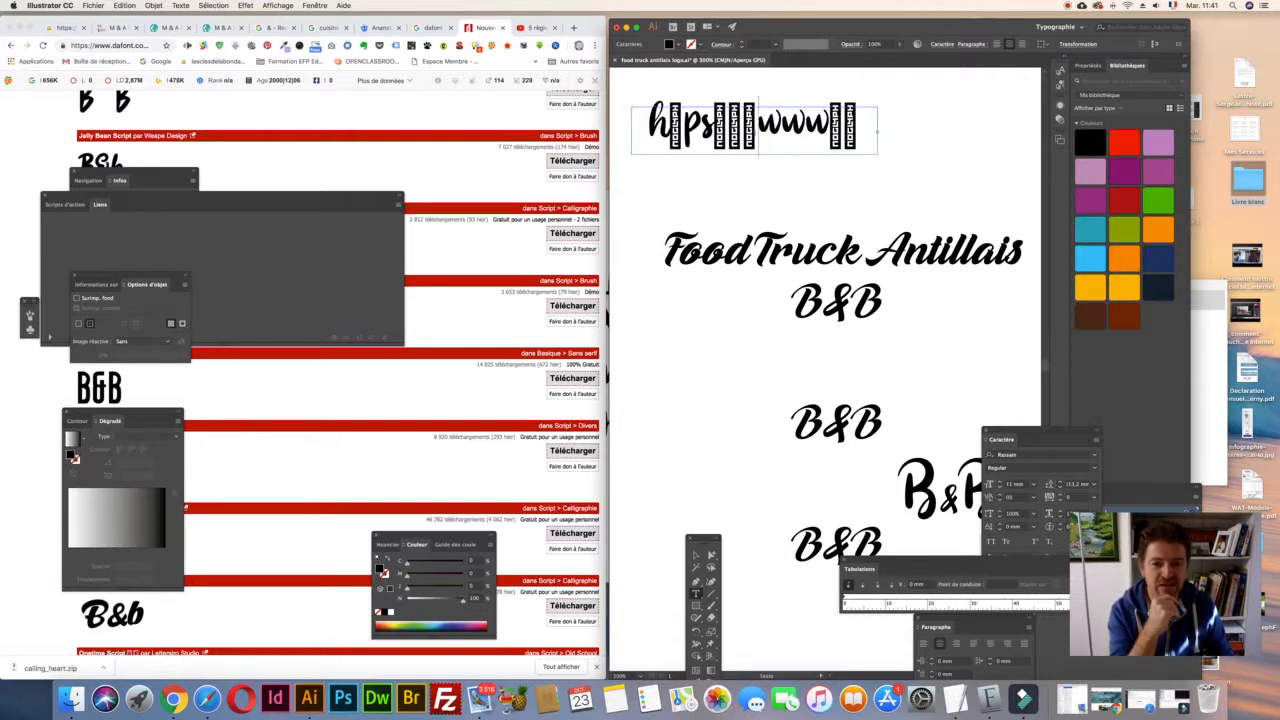
- Change the font of the whole web address text to Myriad Pro
key("super+a")
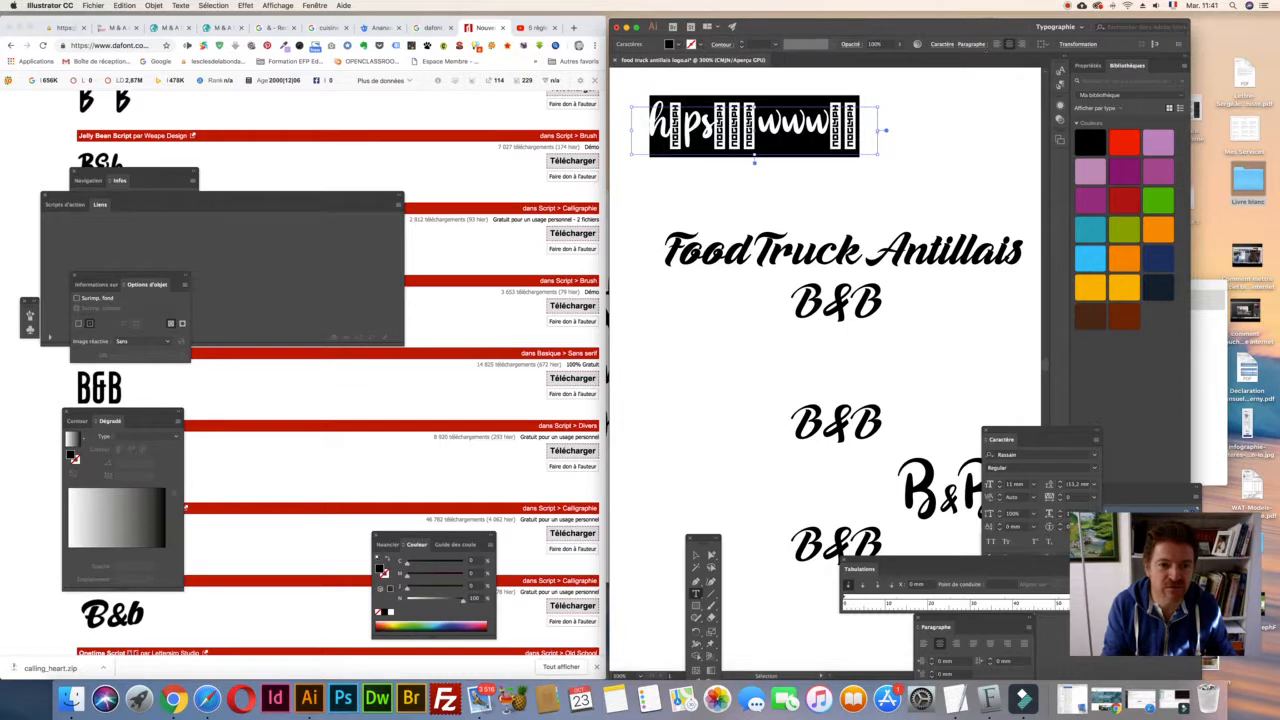
left_click(942, 44)
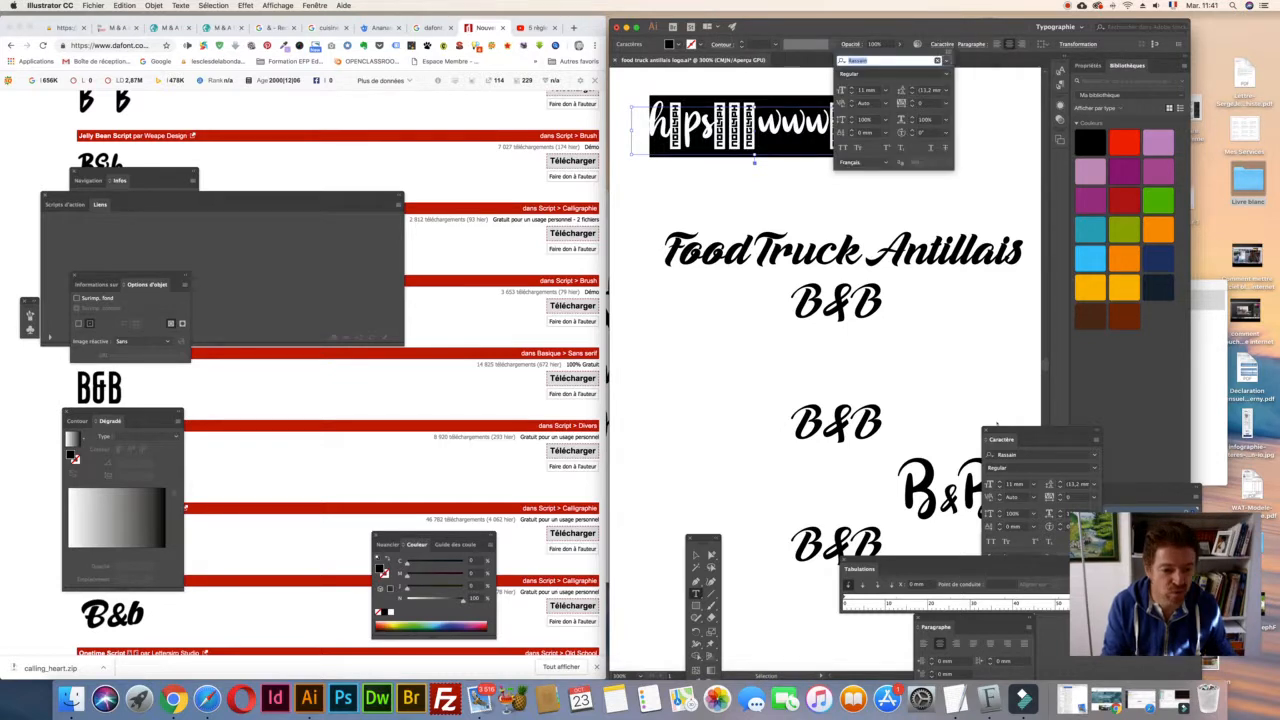
left_click(1020, 456)
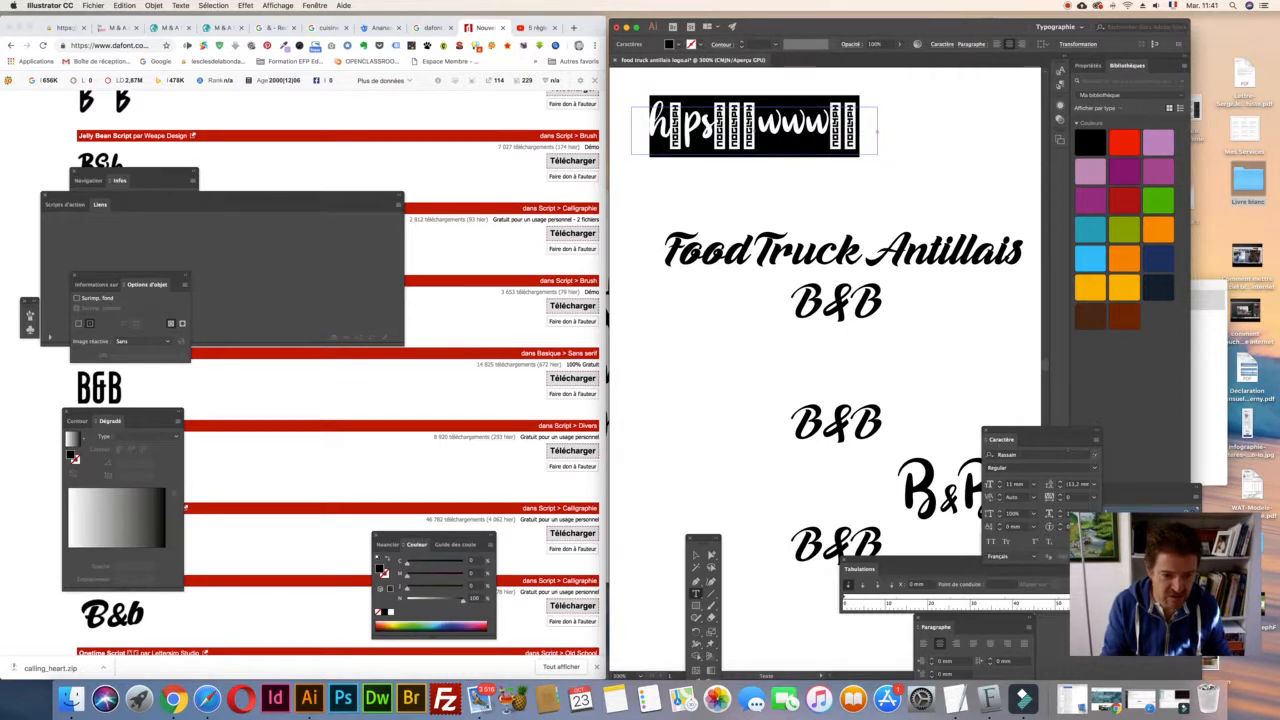
left_click(1094, 455)
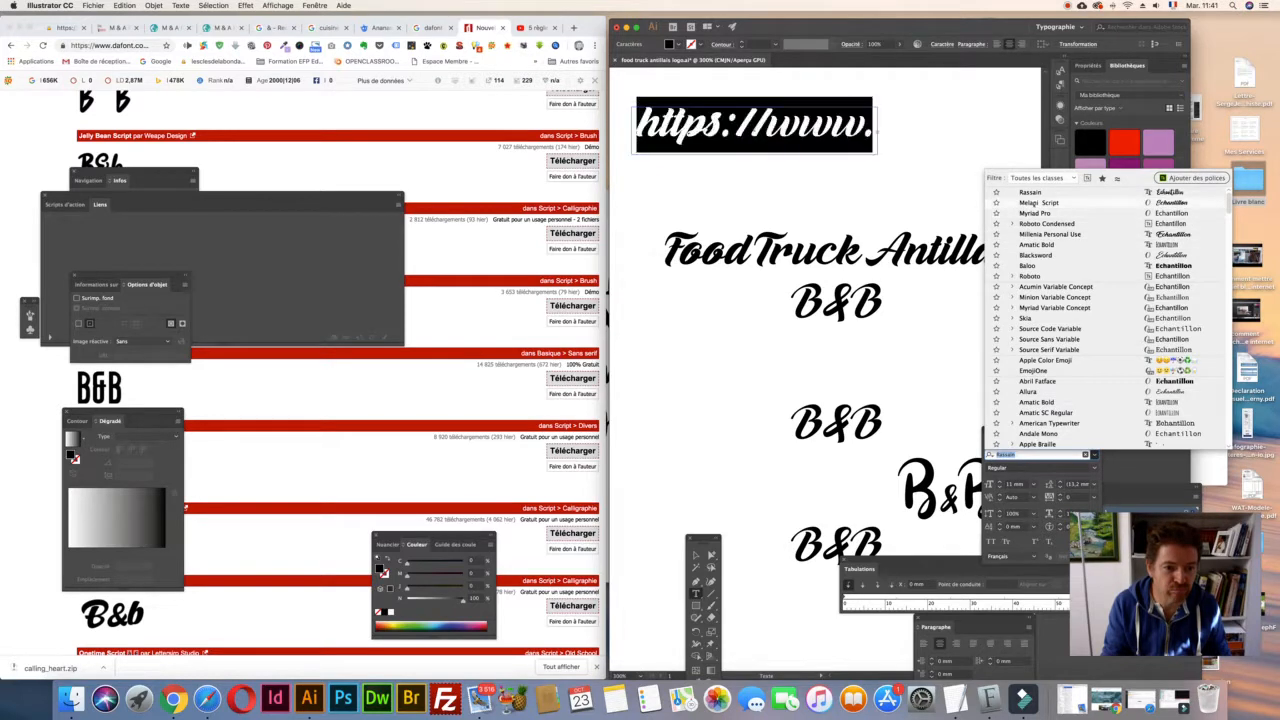
left_click(1036, 213)
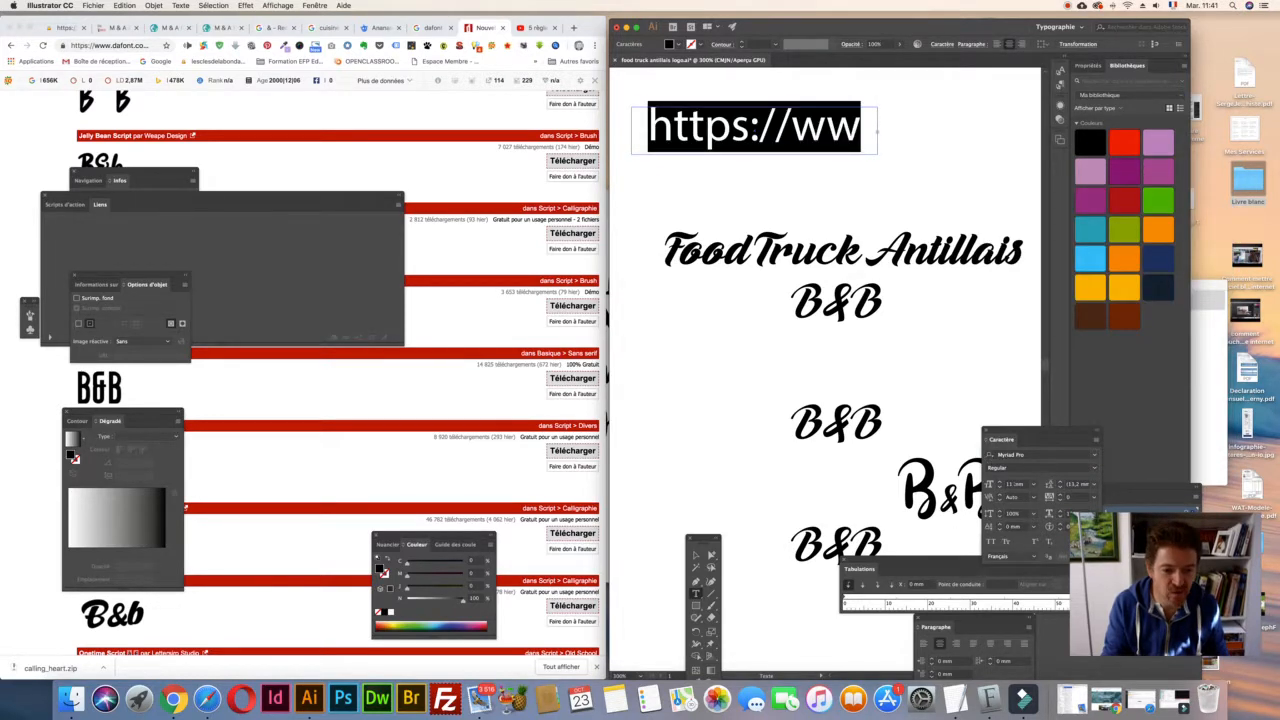
- Reduce the web address text size to 5 mm and nudge its frame slightly up and to the right
key("Down")
key("Down")
key("Down")
key("Down")
key("Down")
key("Down")
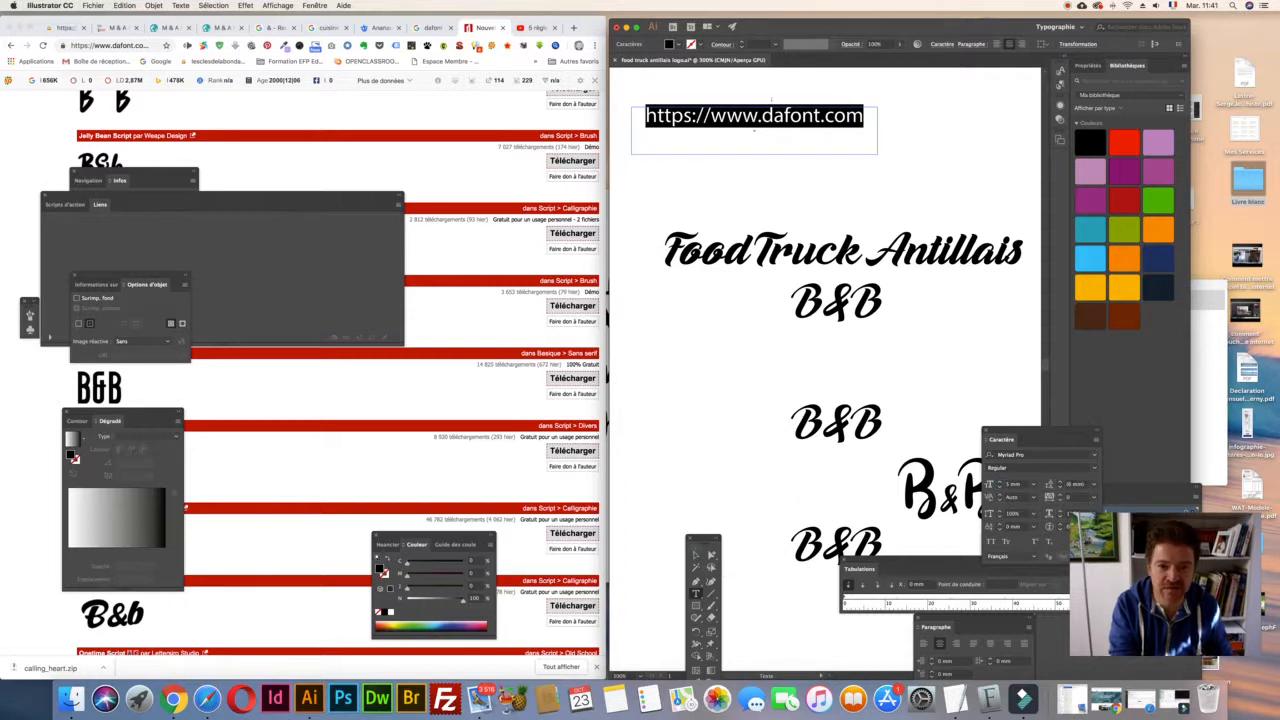
key("Escape")
left_click_drag(738, 120, 749, 112)
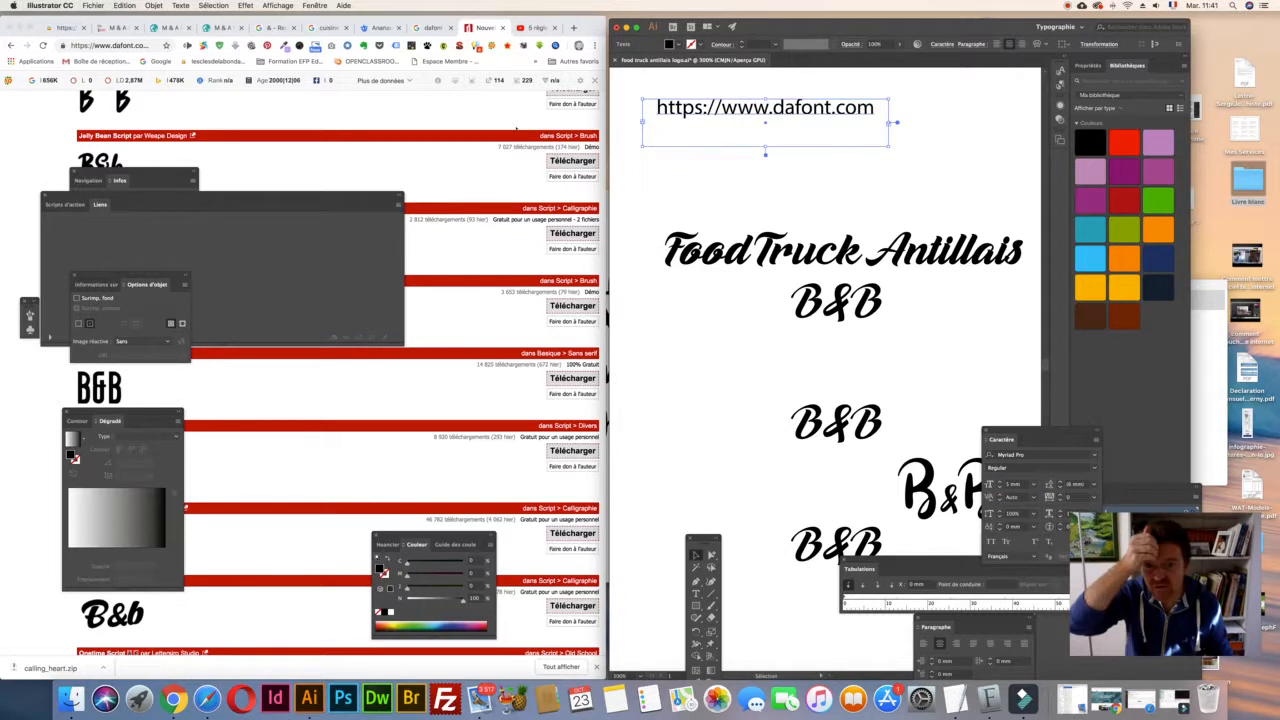
- Switch to Chrome and look through the B&B previews in dafont's new fonts list, ending at the page header
left_click(490, 109)
scroll(490, 109, "up", 15)
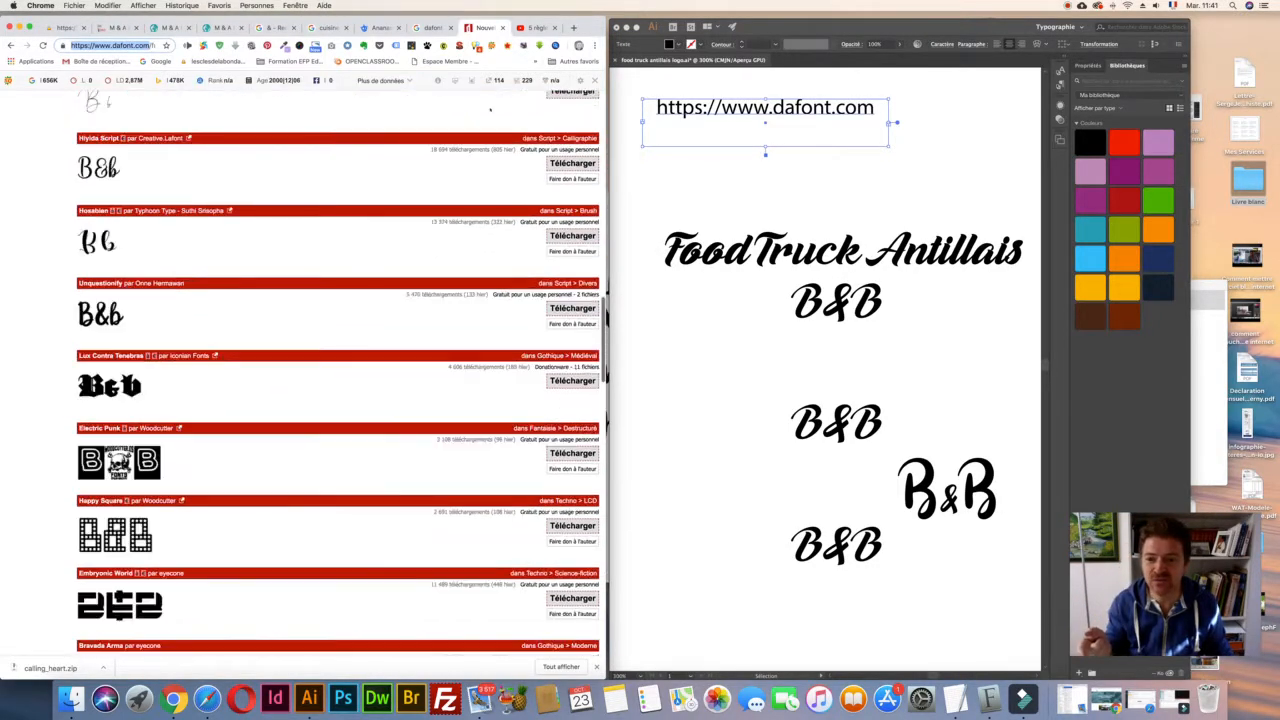
scroll(490, 109, "up", 10)
scroll(490, 109, "down", 10)
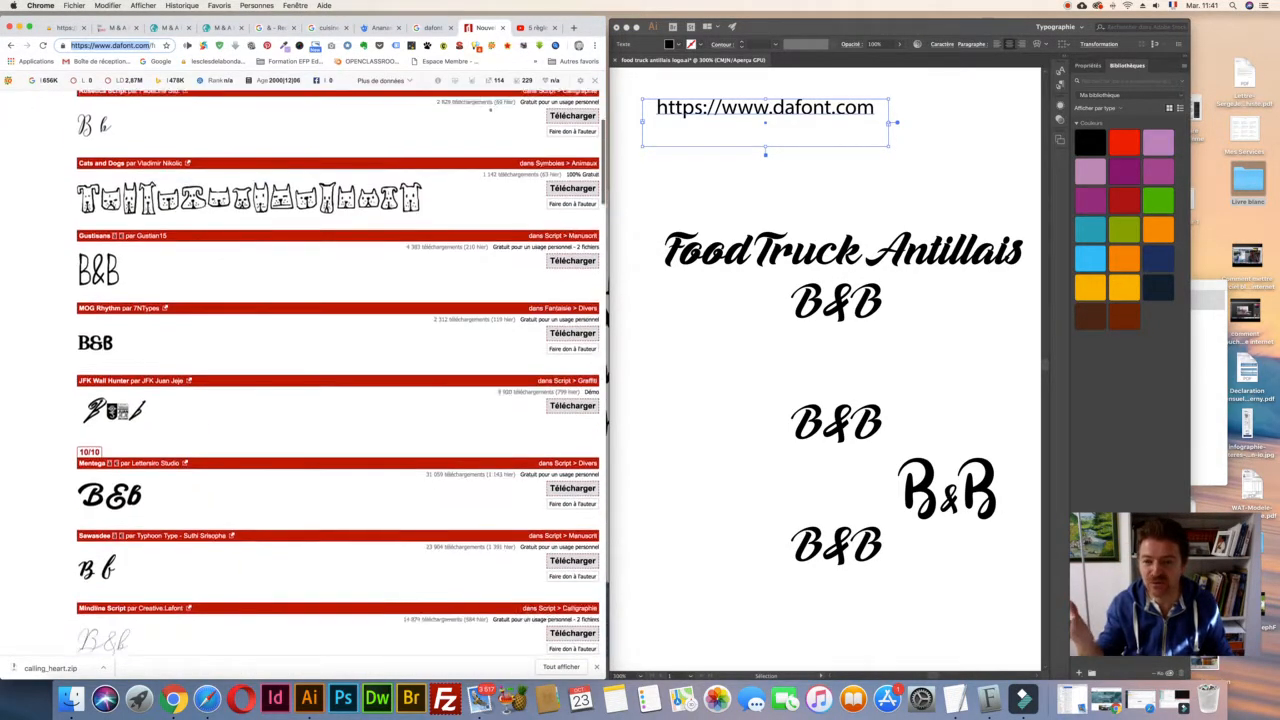
scroll(490, 109, "down", 5)
scroll(490, 109, "up", 15)
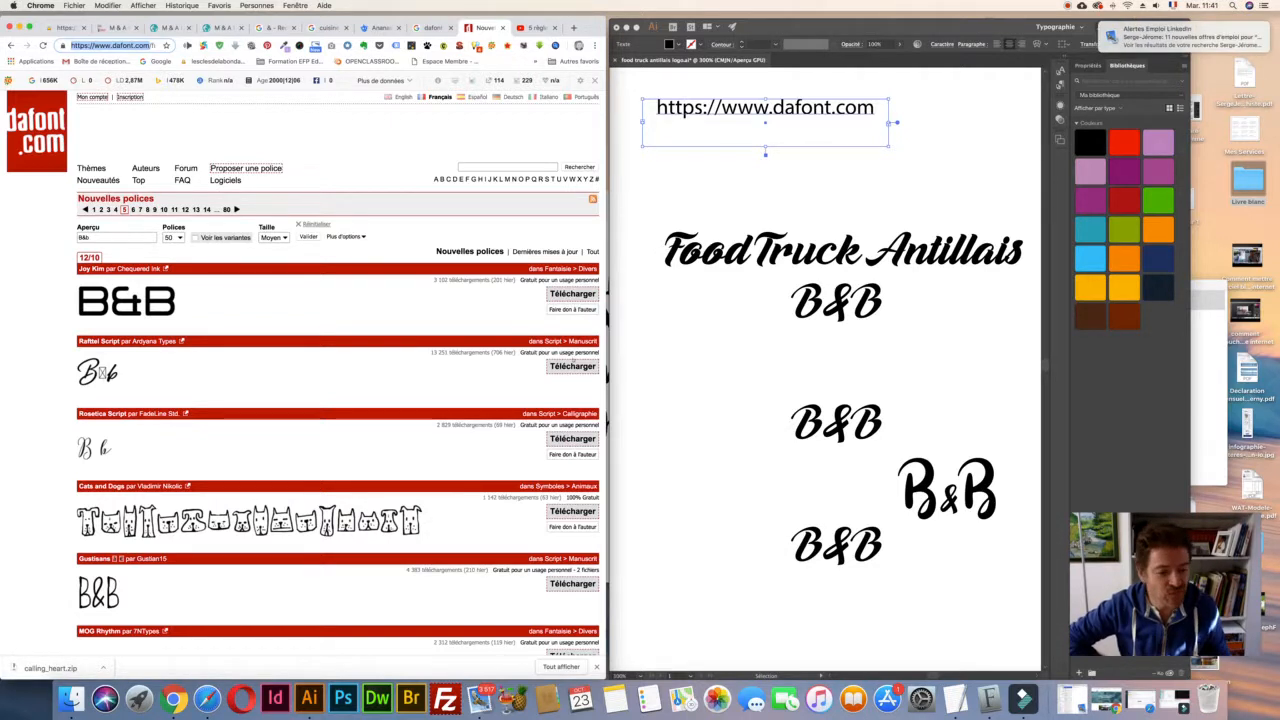
- Return to Illustrator and examine the live text, outlined and tall versions of the B&B lettering one by one
left_click(655, 357)
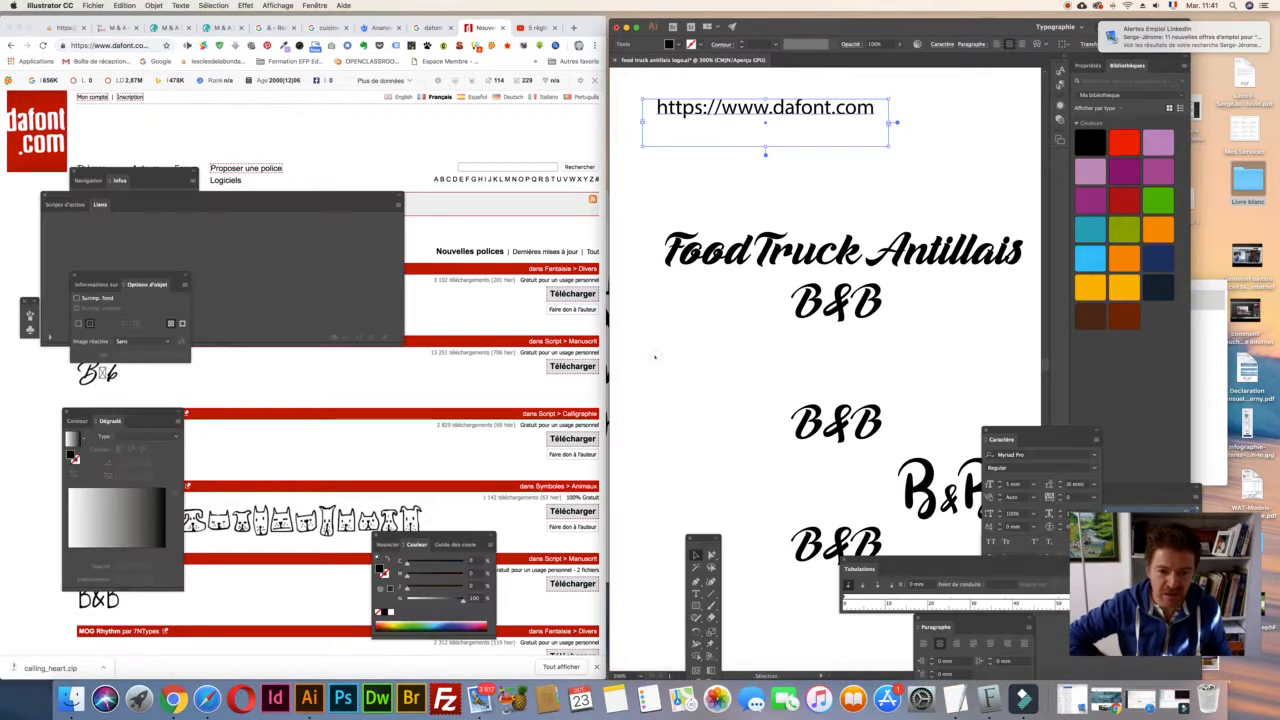
scroll(716, 369, "right", 2)
scroll(775, 370, "down", 4)
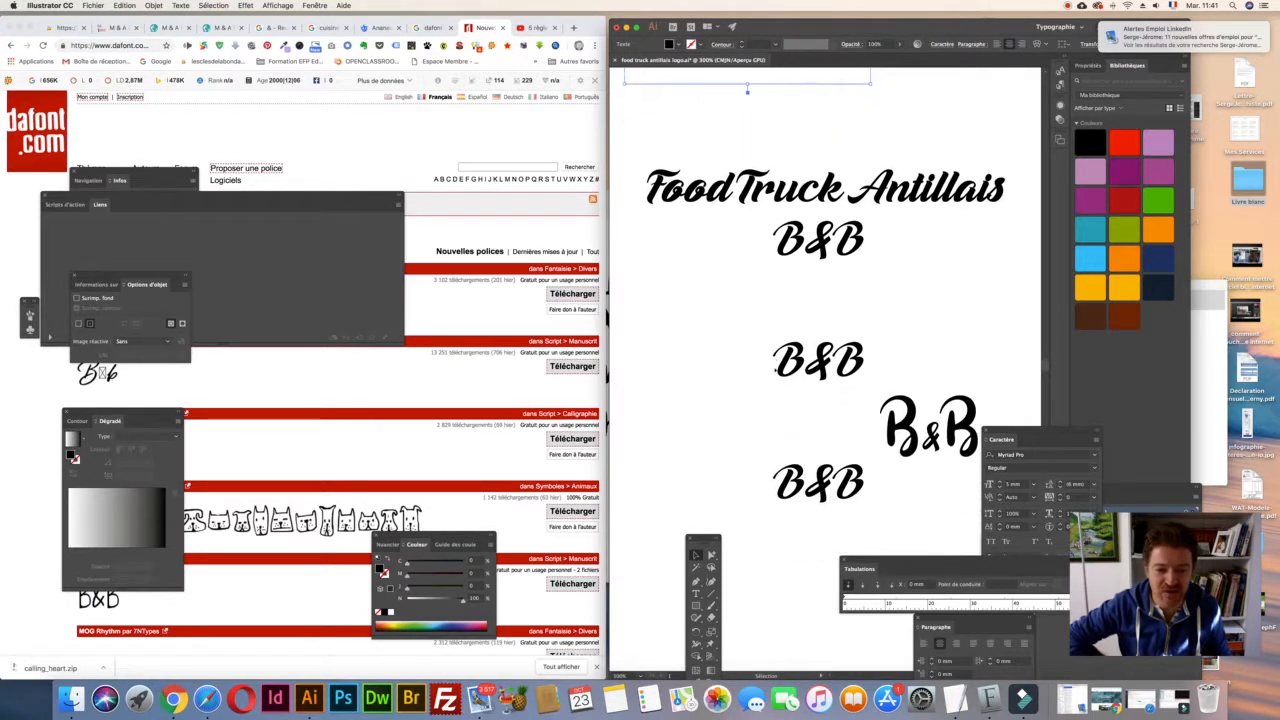
left_click(806, 337)
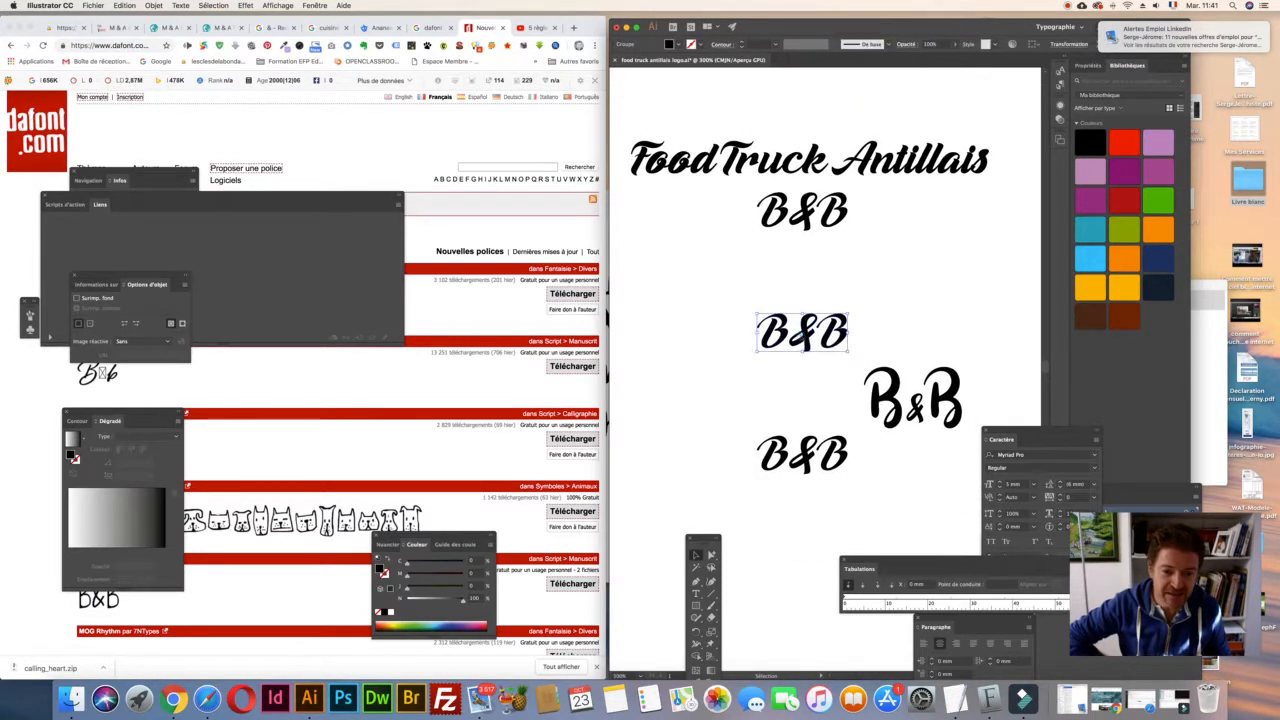
left_click(802, 236)
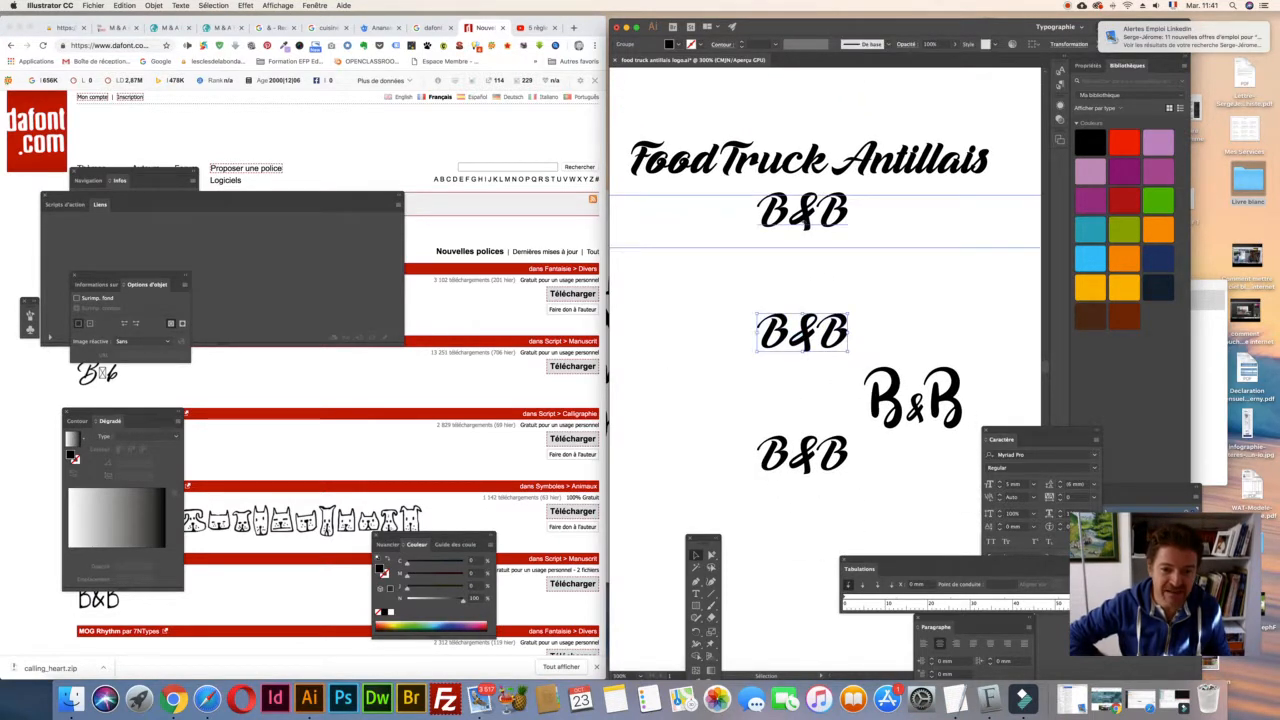
left_click(915, 409)
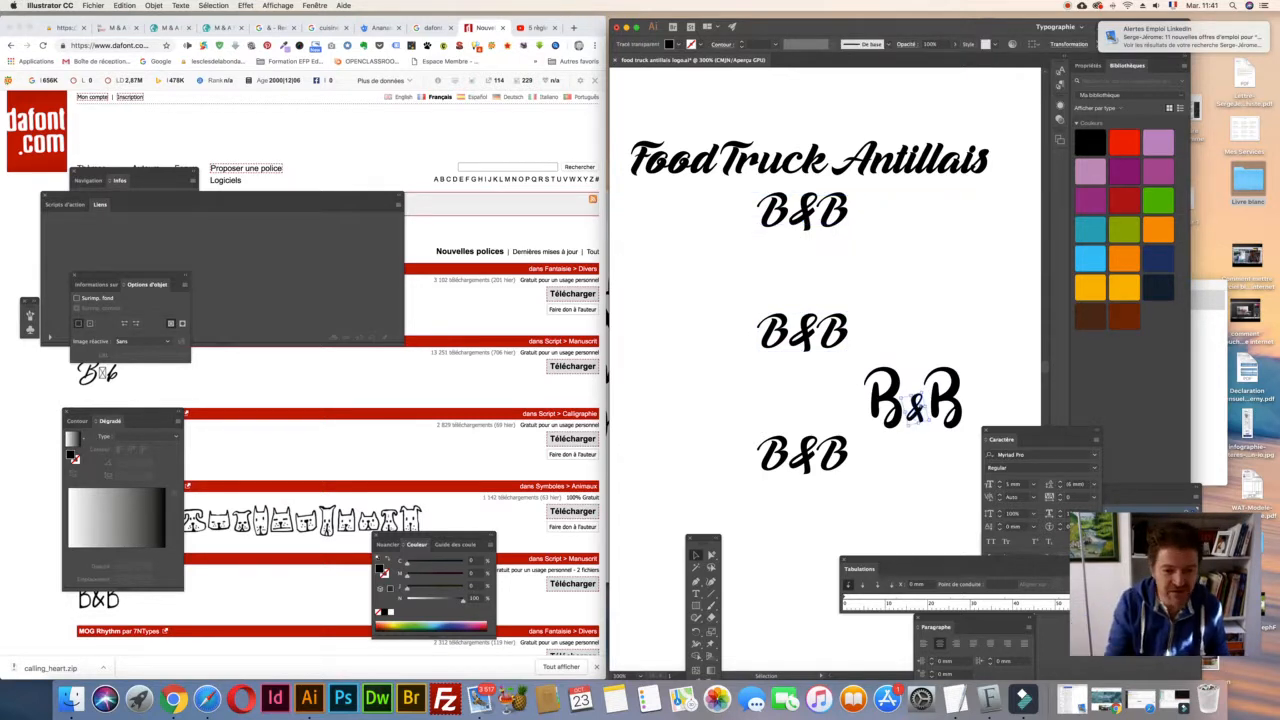
- Move the first B of the tall B&B monogram slightly closer to its small ampersand
left_click(924, 404)
left_click(764, 376)
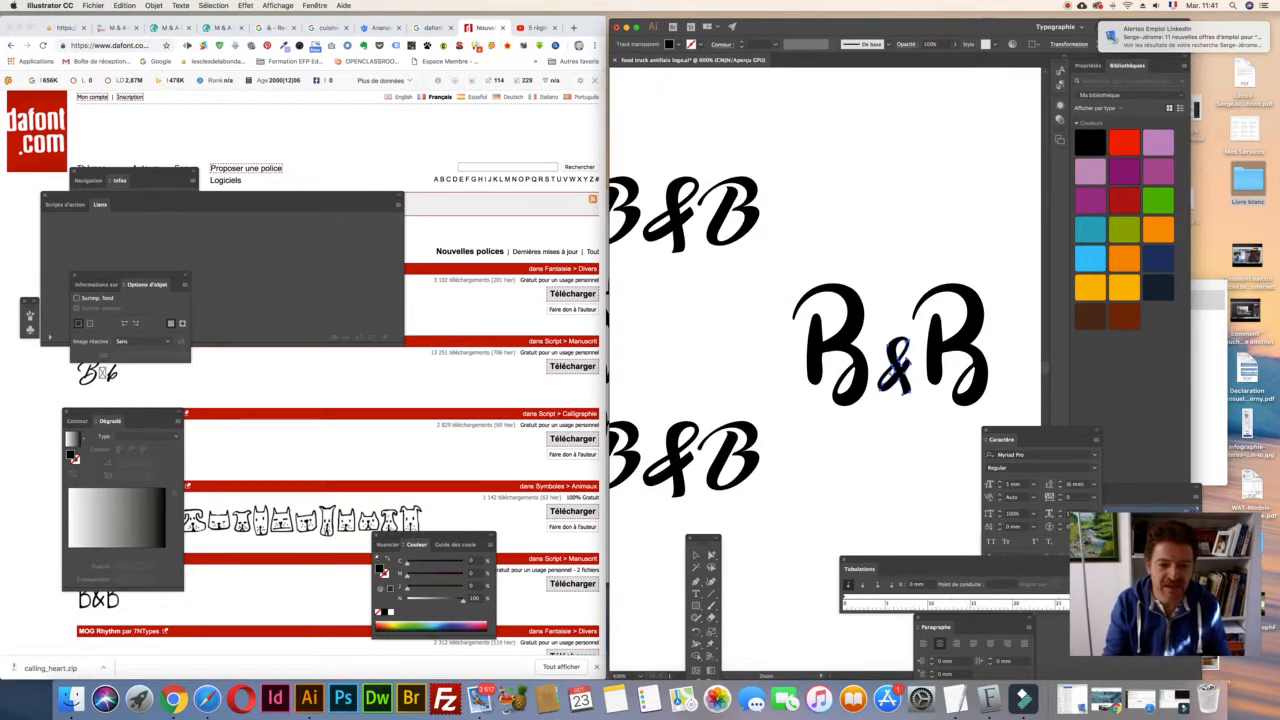
scroll(654, 578, "right", 2)
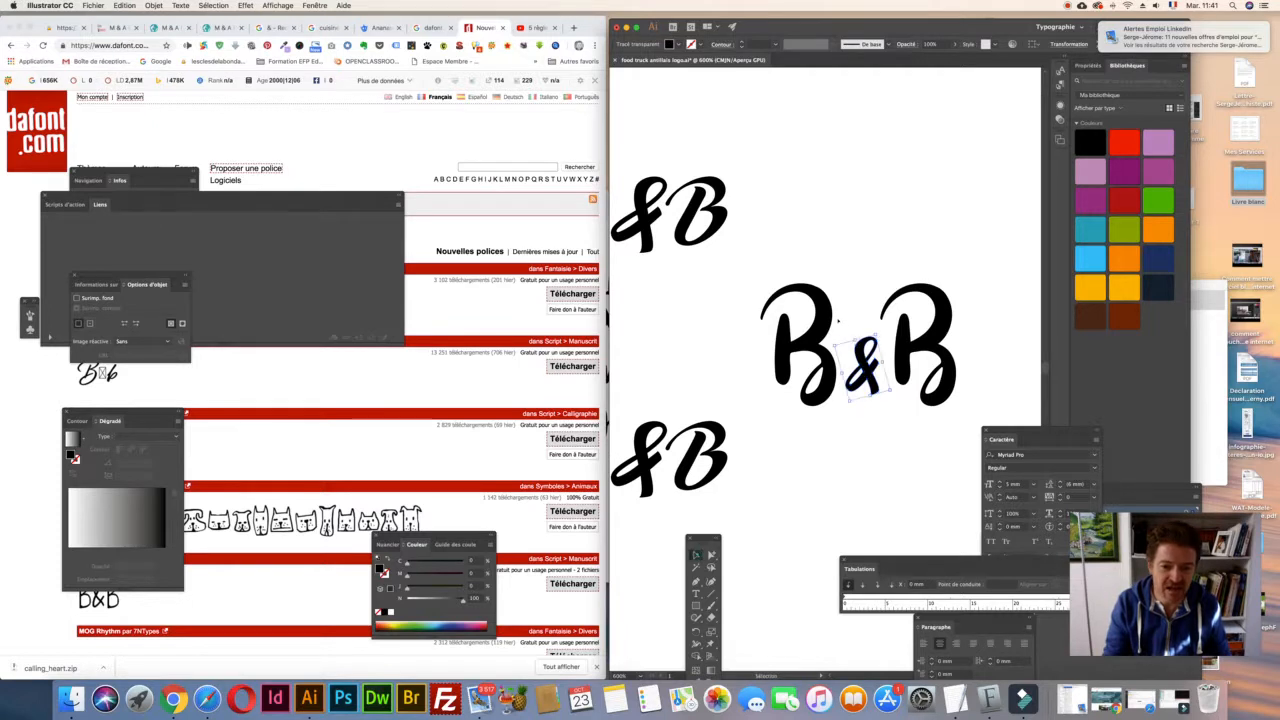
left_click(817, 324)
scroll(817, 324, "down", 4)
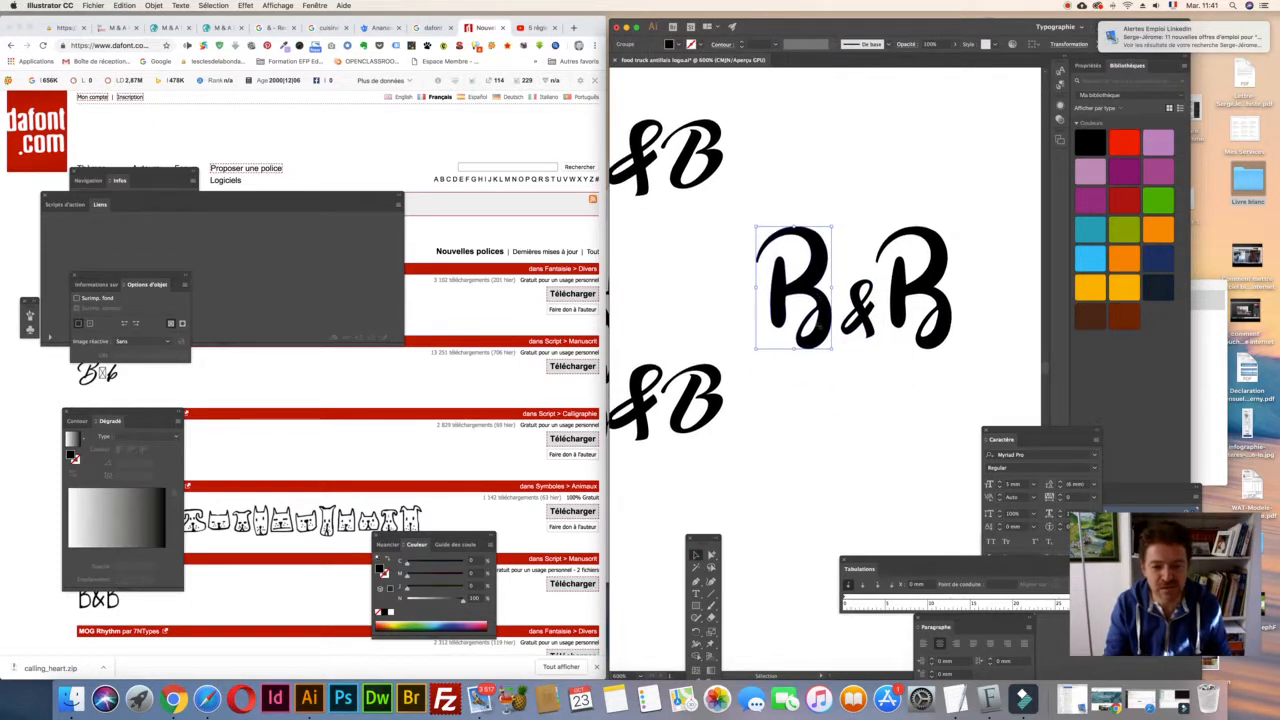
scroll(818, 325, "down", 2)
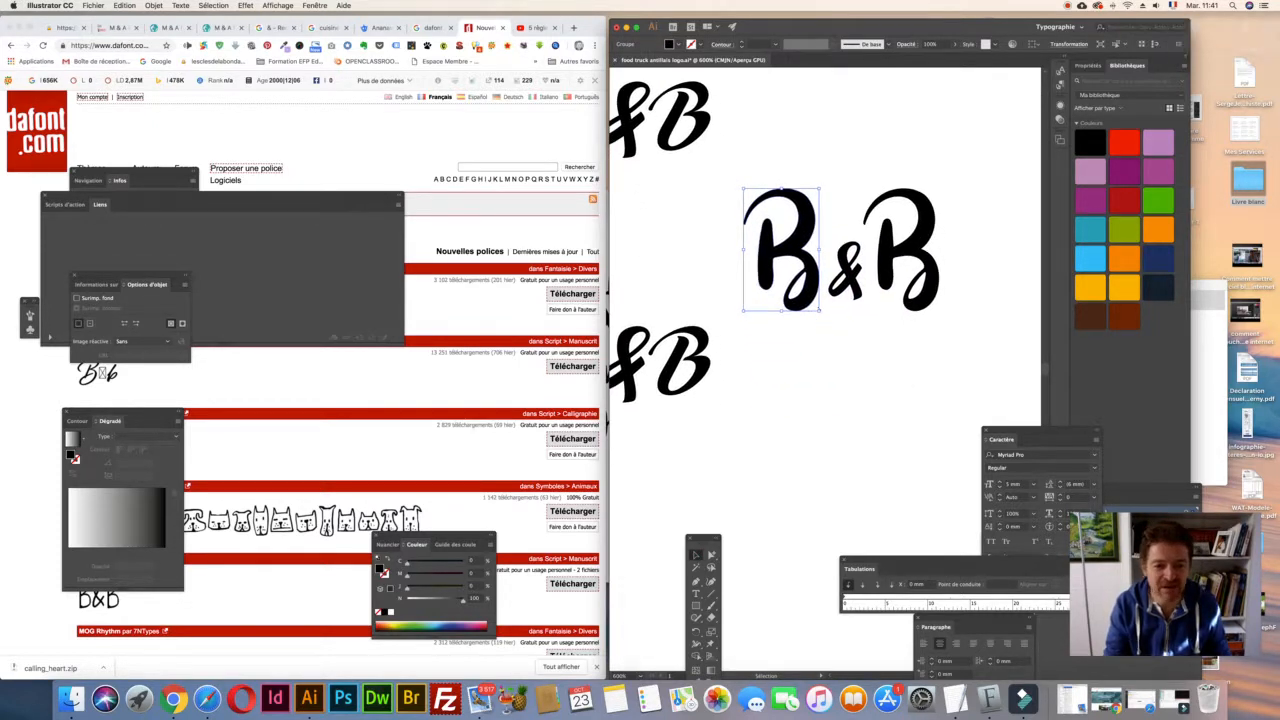
left_click_drag(804, 299, 806, 299)
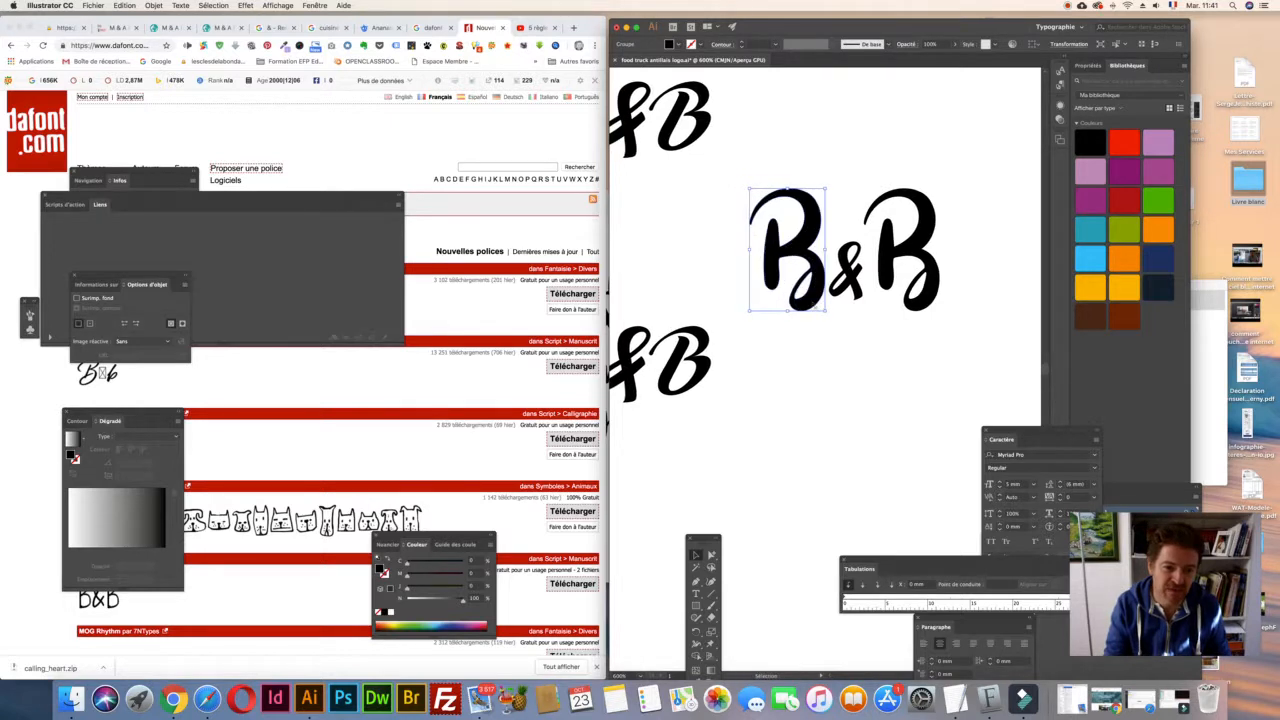
- Fill the monogram's small ampersand with the yellow-orange color from the library
left_click(848, 268)
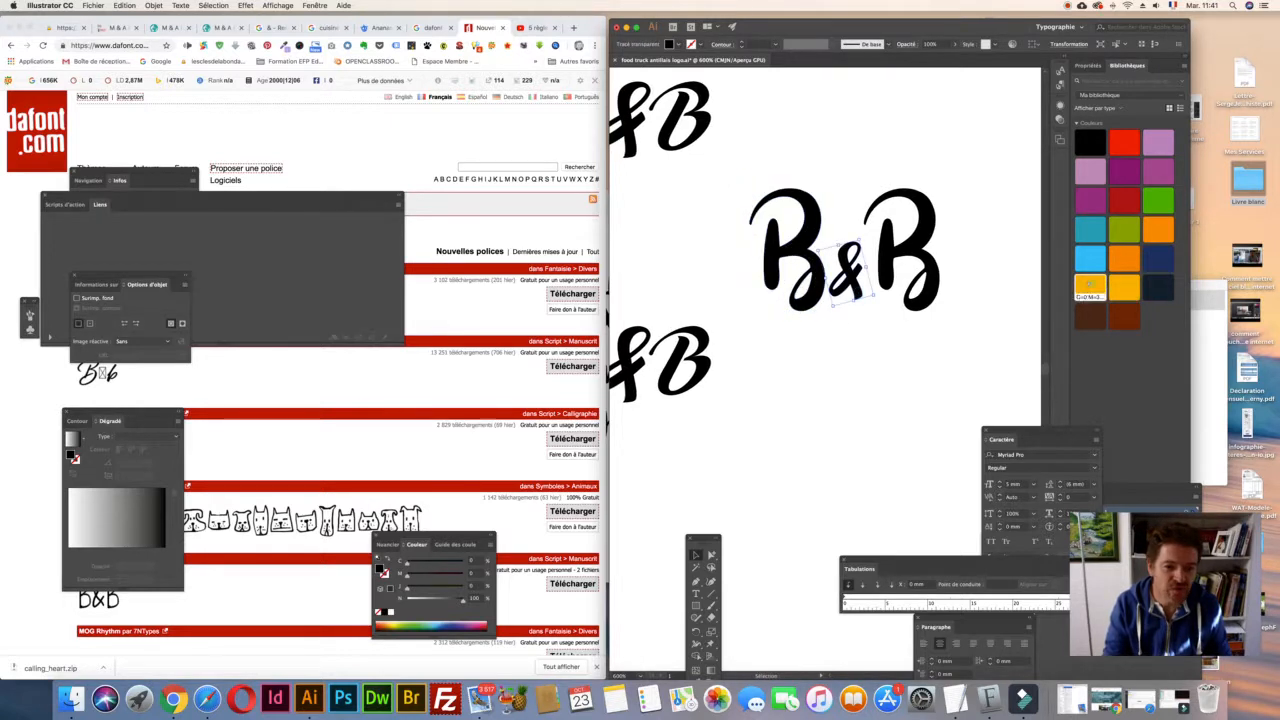
left_click(1090, 285)
left_click(896, 346)
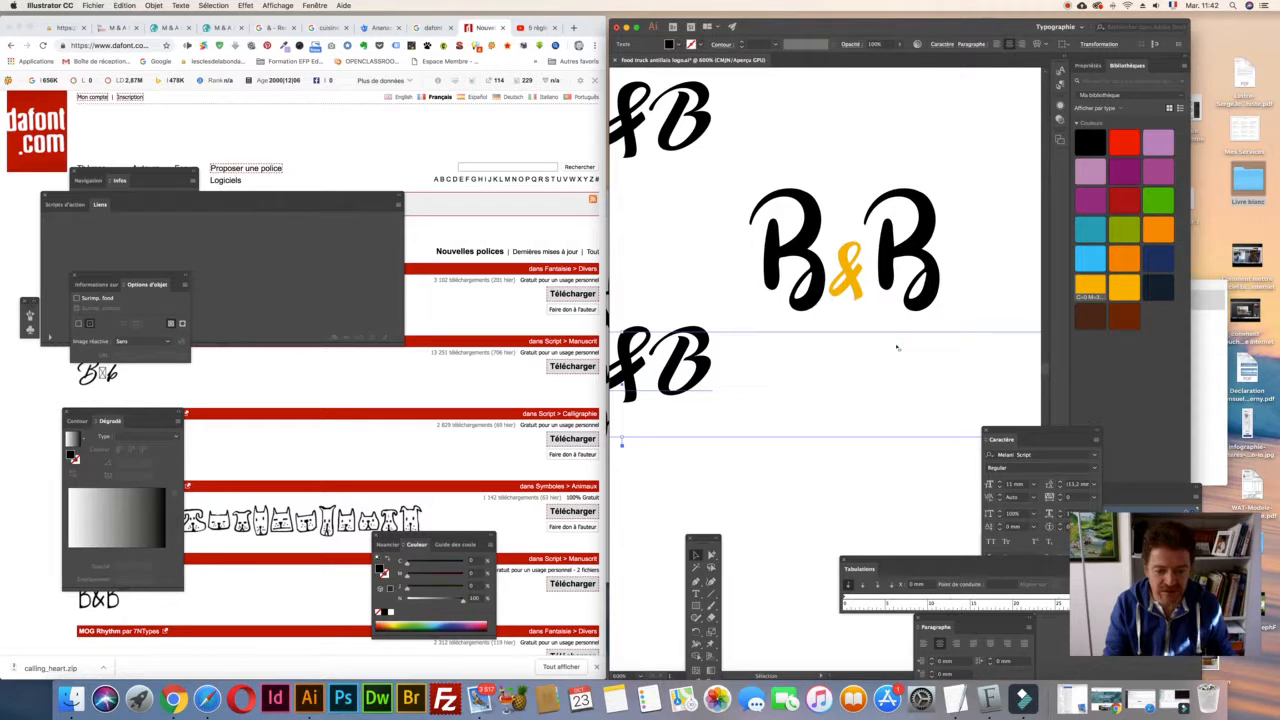
- Move the complete tall B&B monogram into the empty area below the other B&B copies and shift the Tabulations panel aside
key("super+minus")
scroll(897, 348, "right", 3)
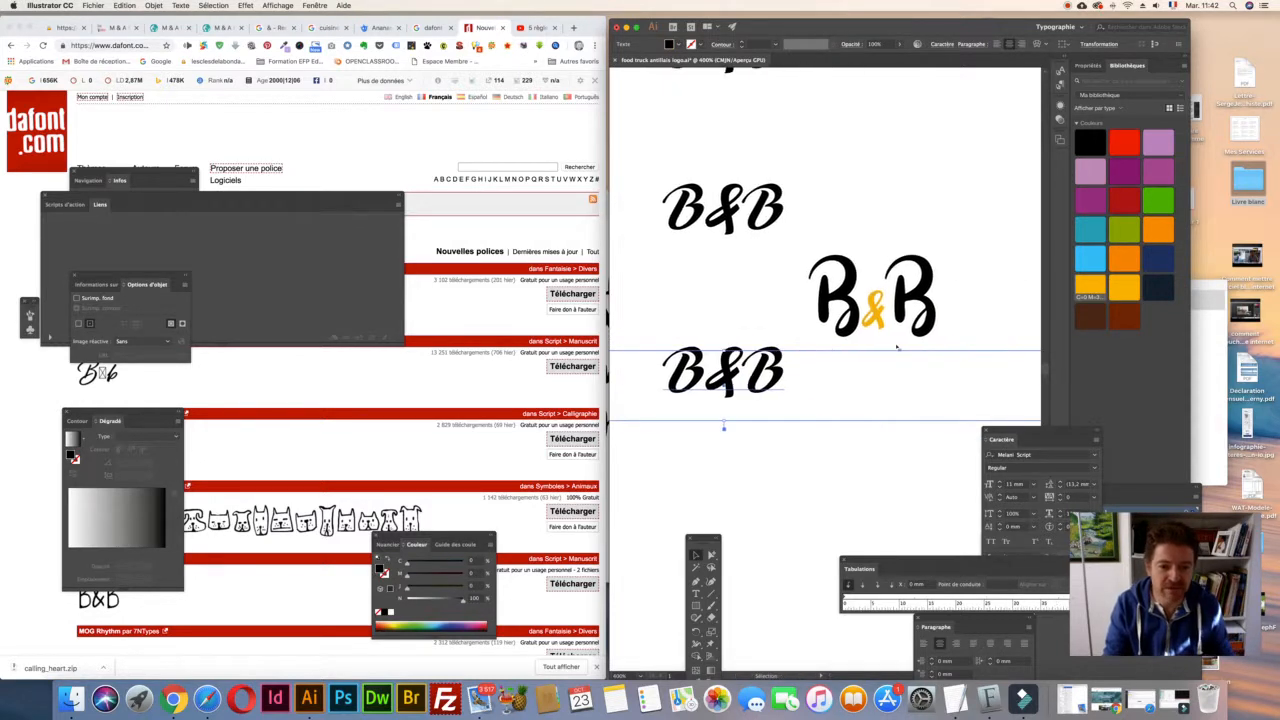
left_click(837, 465)
left_click(851, 317)
left_click(877, 318, "shift")
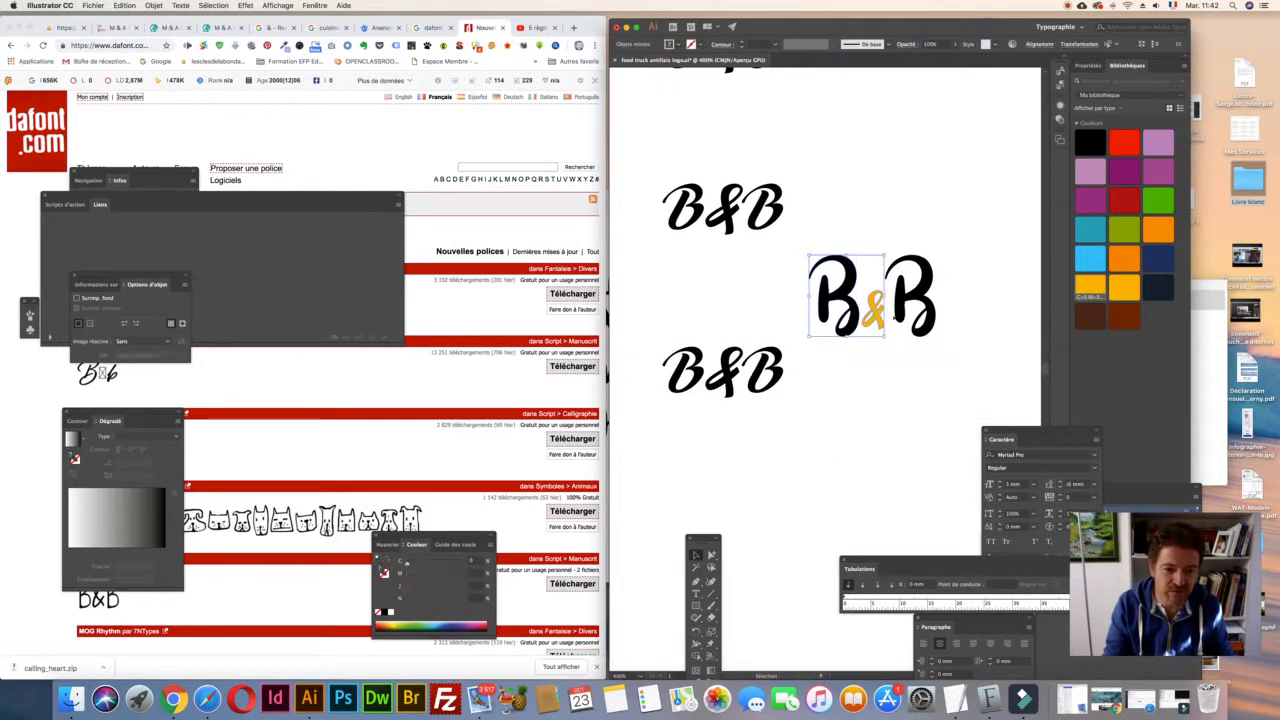
left_click(899, 315, "shift")
left_click_drag(899, 315, 755, 533)
left_click_drag(878, 561, 952, 537)
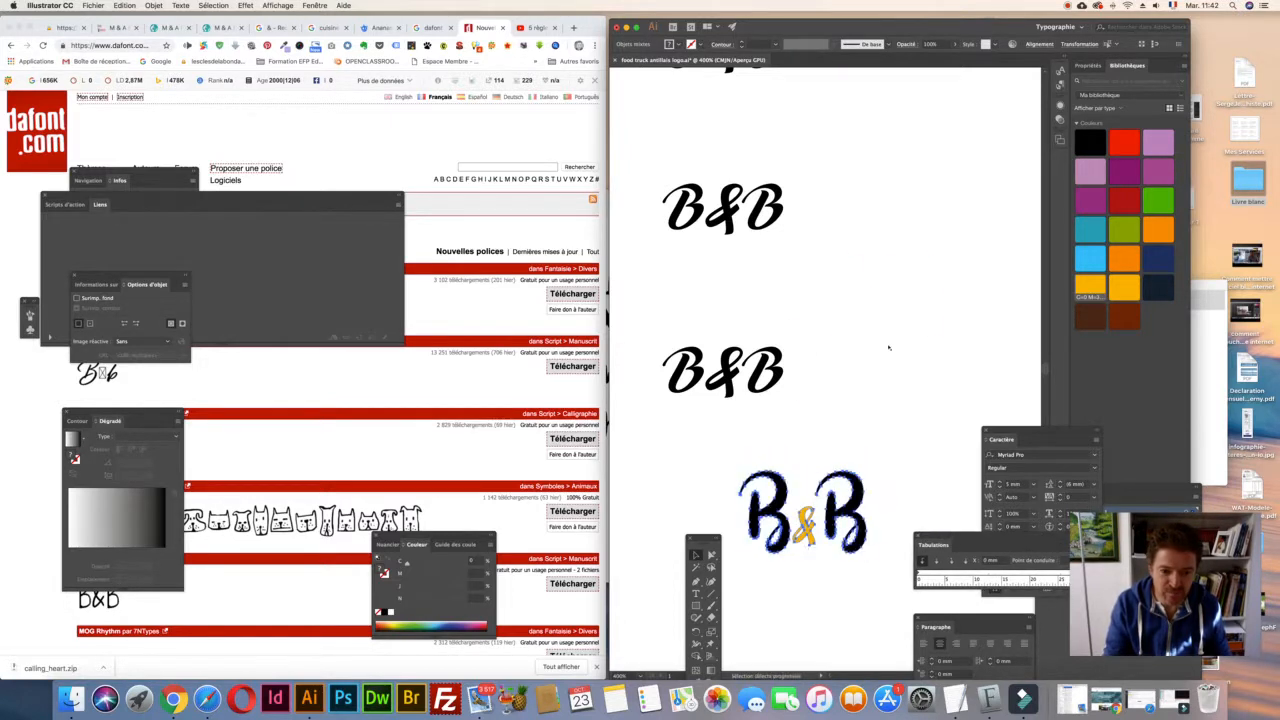
- Undo the tall monogram's move and place a copy of it in the empty area below the B&B versions
key("super+z")
left_click_drag(899, 312, 832, 557)
- Draw a black circle over the copied tall monogram and center it on the lettering
left_click(696, 605)
mouse_move(750, 605)
left_mouse_down()
mouse_move(745, 641)
mouse_move(745, 629)
left_mouse_up()
left_click_drag(742, 465, 887, 594)
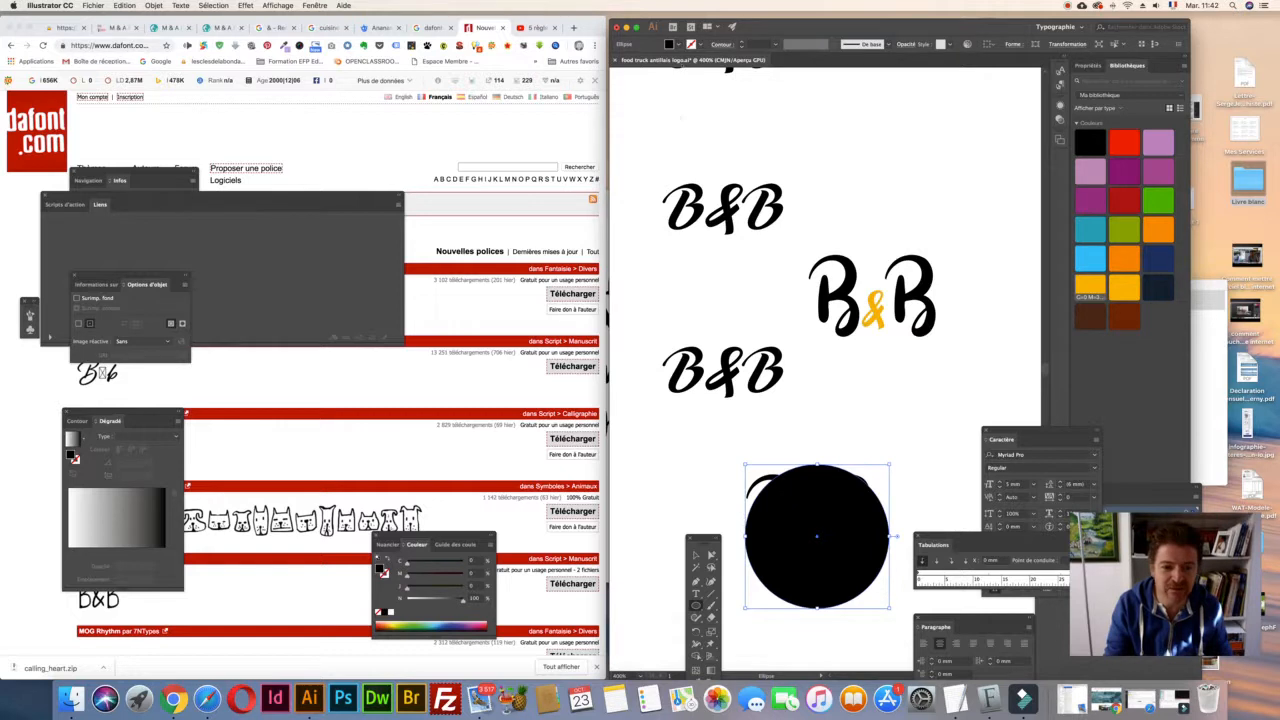
key("v")
left_click_drag(766, 551, 760, 533)
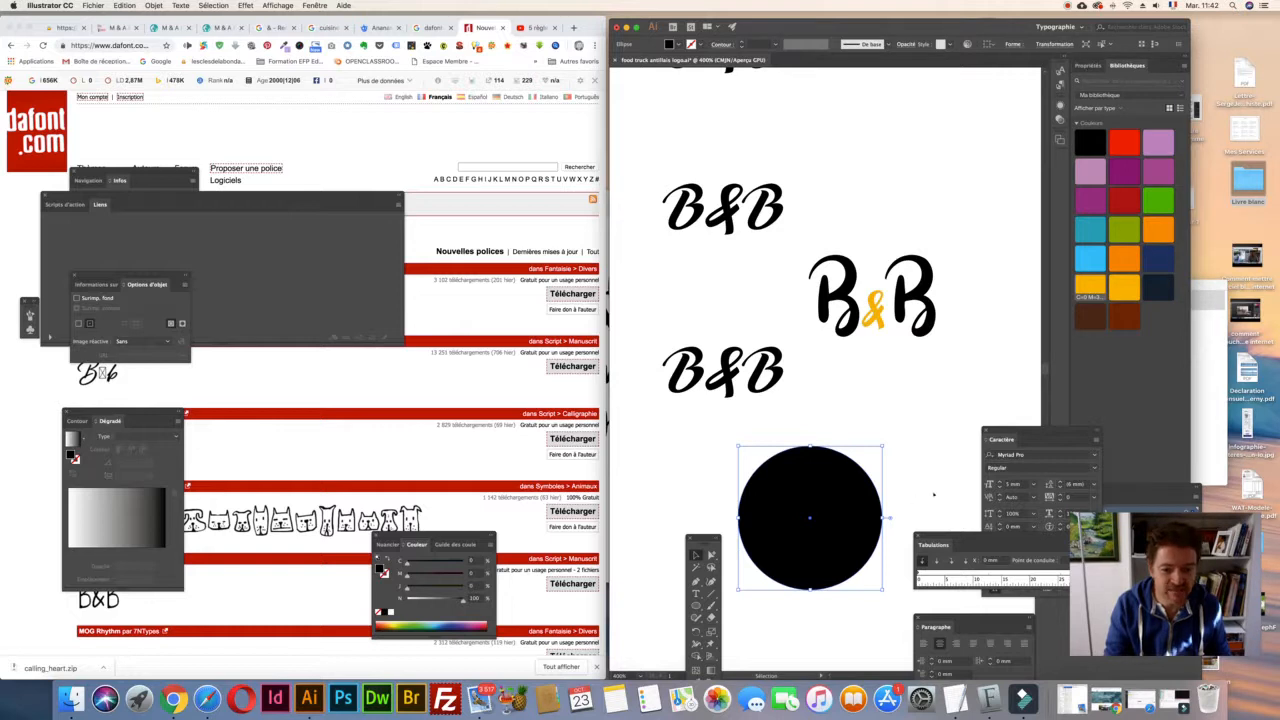
- Put the black circle on a new layer placed beneath the lettering's layer, Calque 1
left_click_drag(940, 545, 875, 105)
left_click_drag(1002, 389, 986, 279)
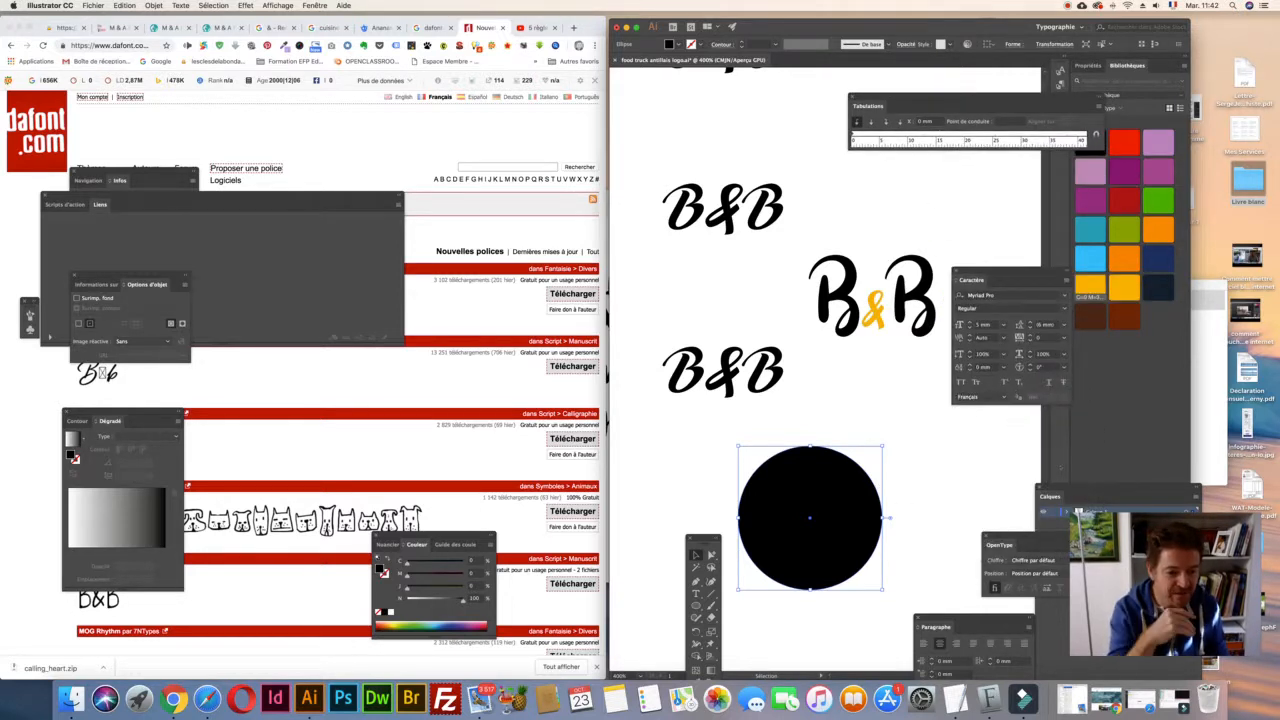
left_click_drag(1062, 492, 547, 355)
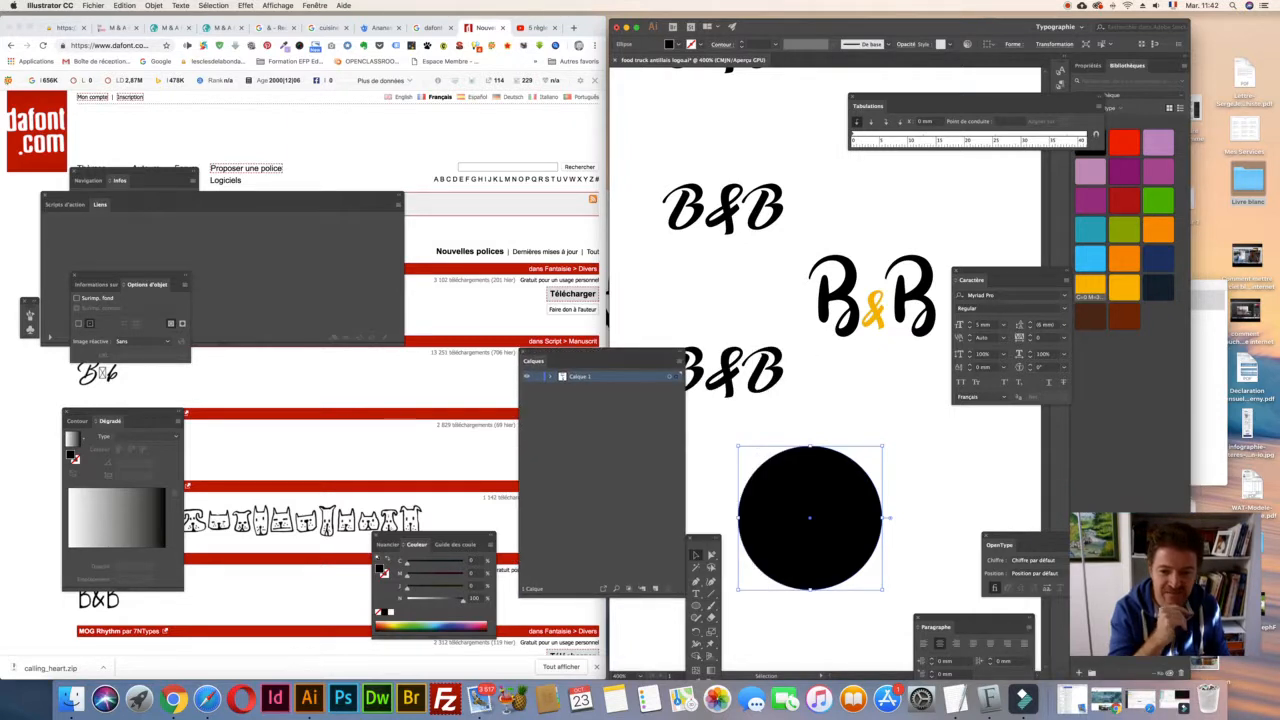
left_click(655, 588)
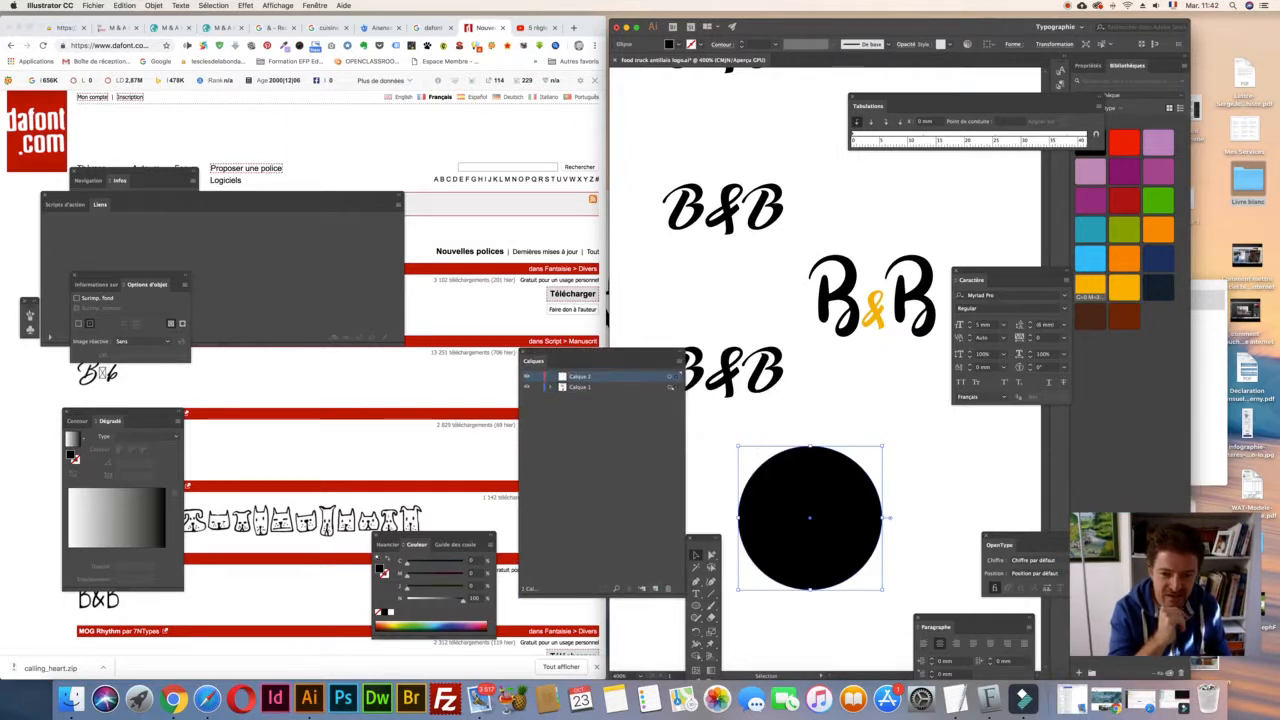
left_click_drag(622, 387, 675, 387)
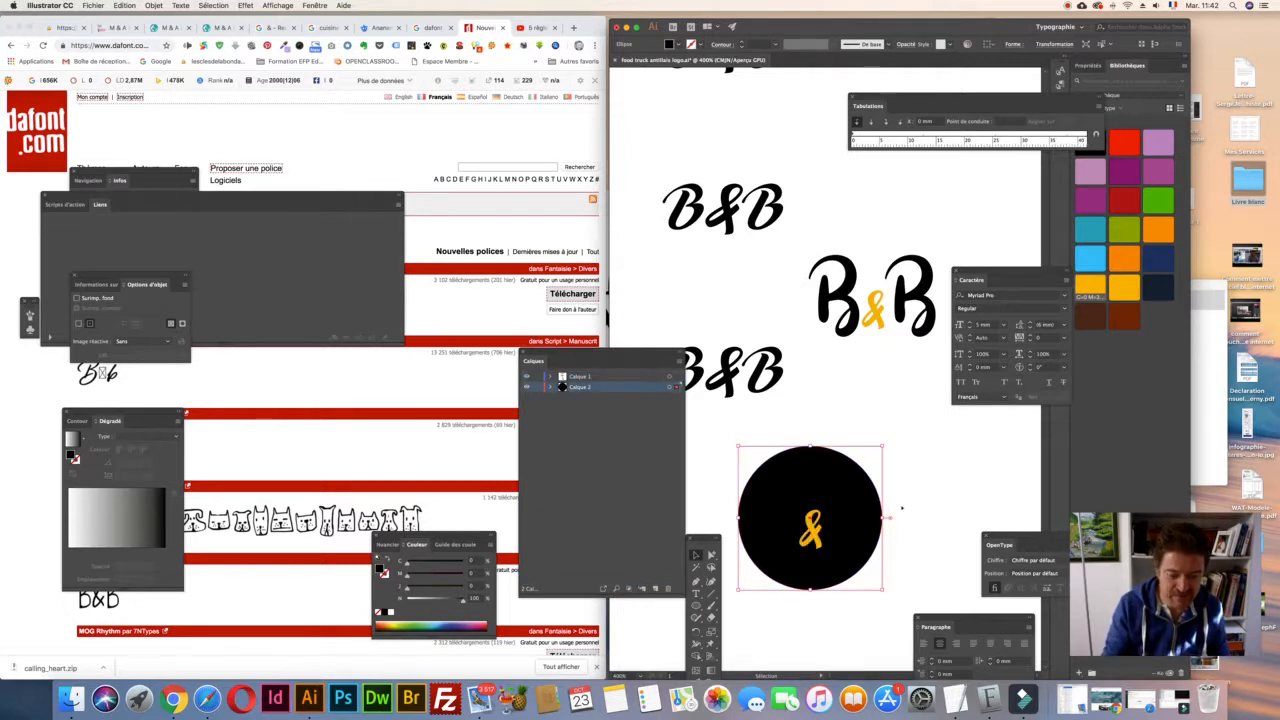
- Fill the two large Bs inside the black circle with white
key("super+y")
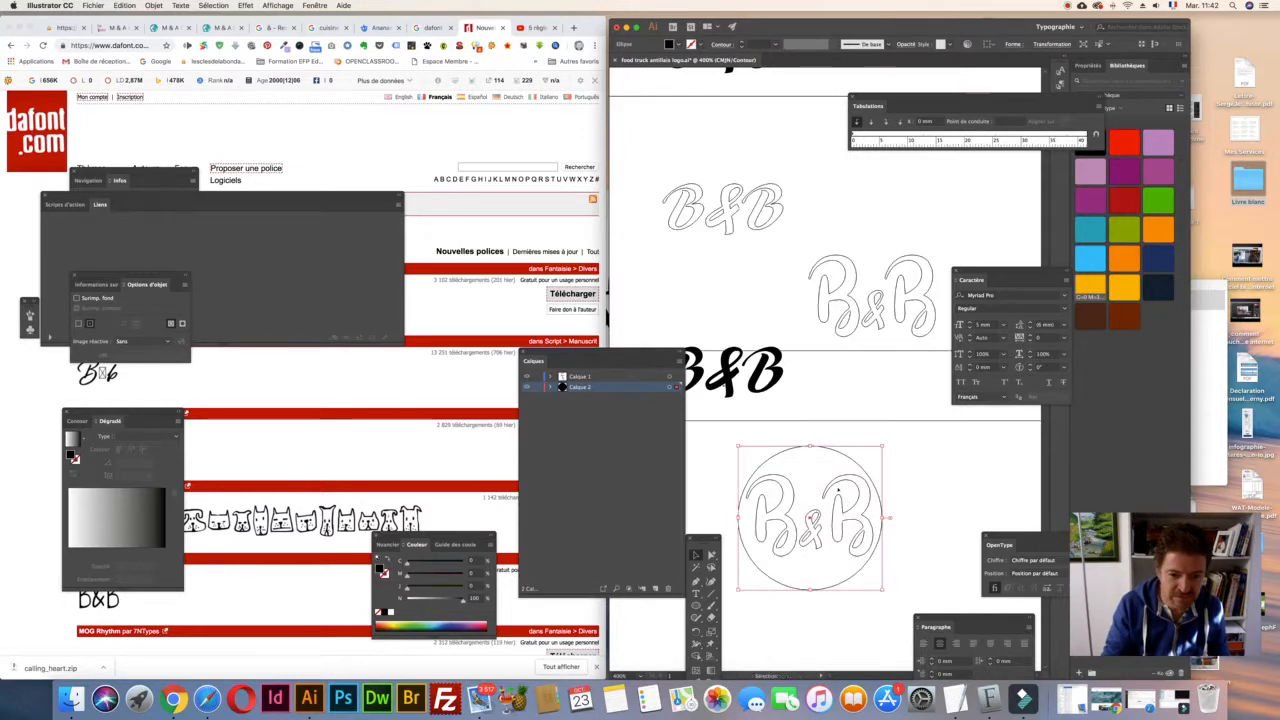
left_click(777, 483)
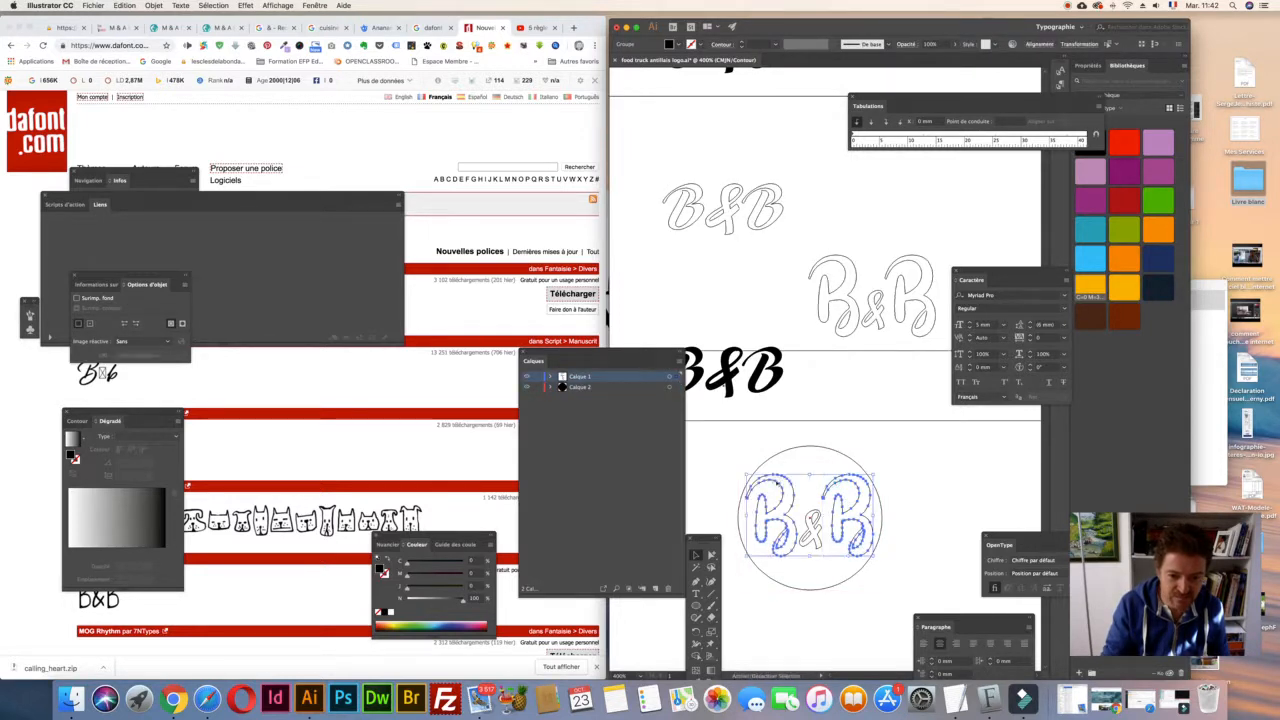
key("super+y")
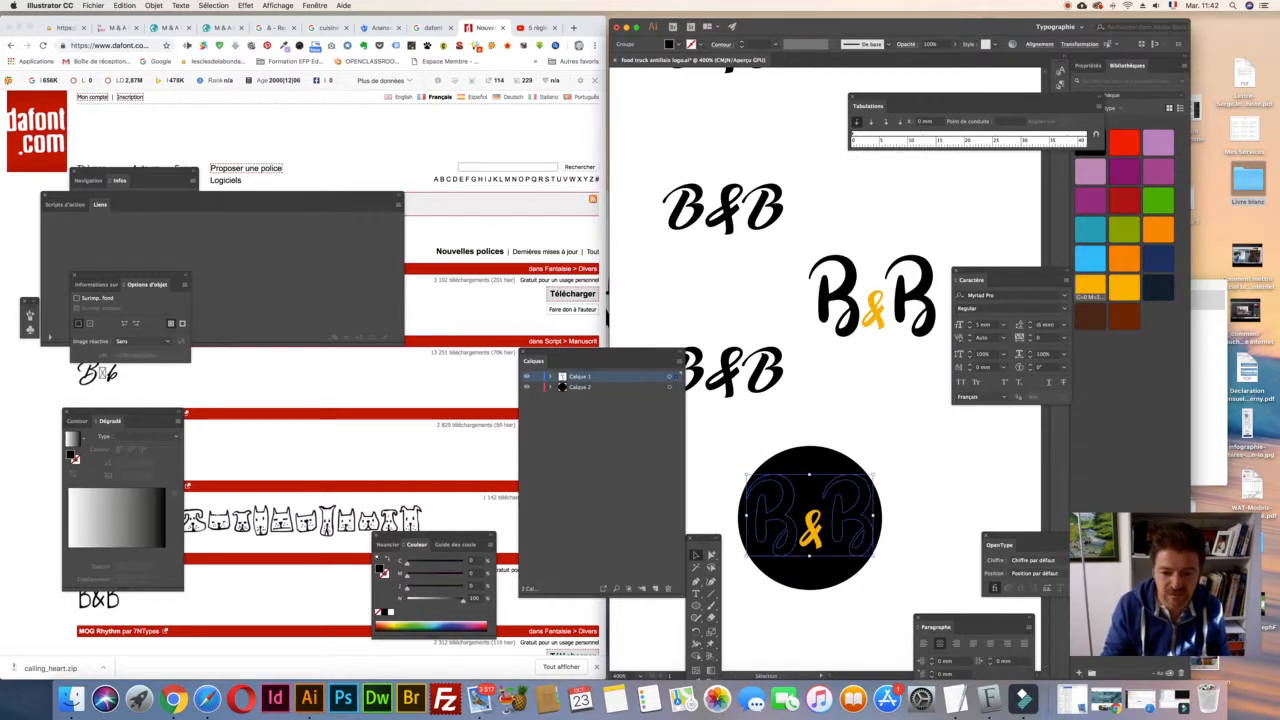
left_click(391, 612)
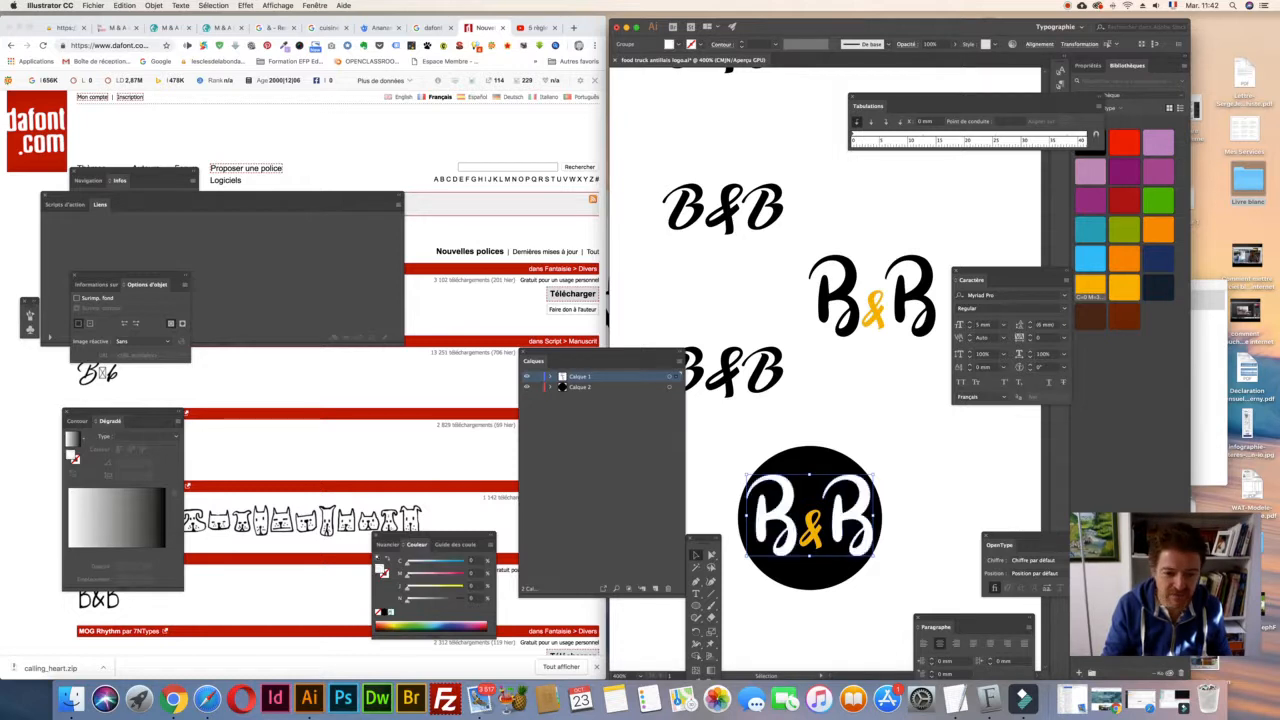
left_click(916, 525)
- Move the second white B in the circle slightly closer to the yellow ampersand
key("z")
left_click(839, 517)
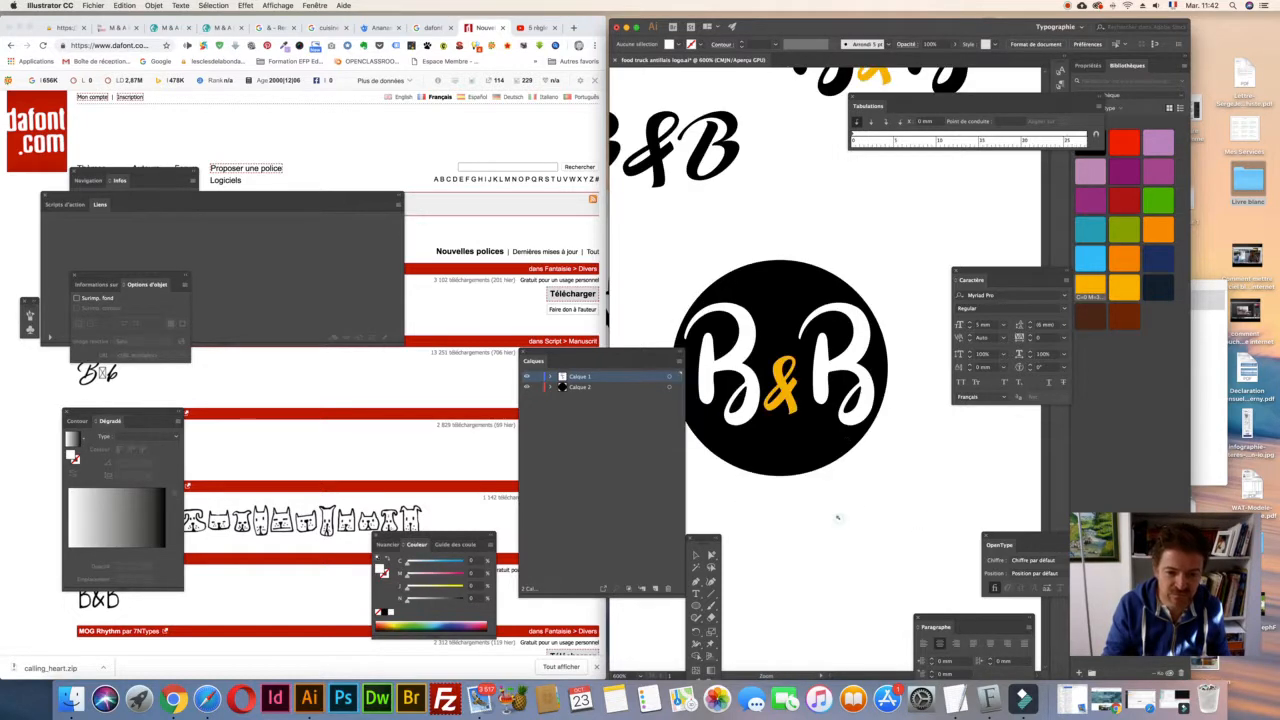
scroll(794, 371, "left", 2)
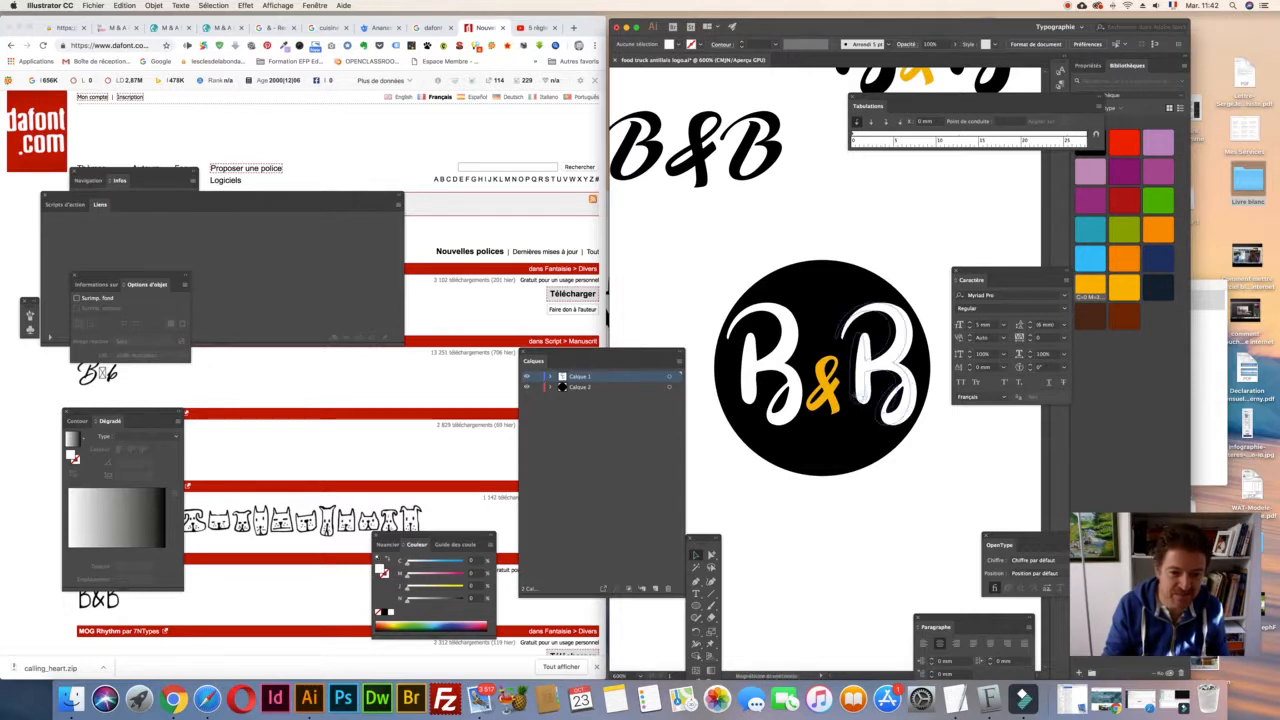
left_click(858, 398)
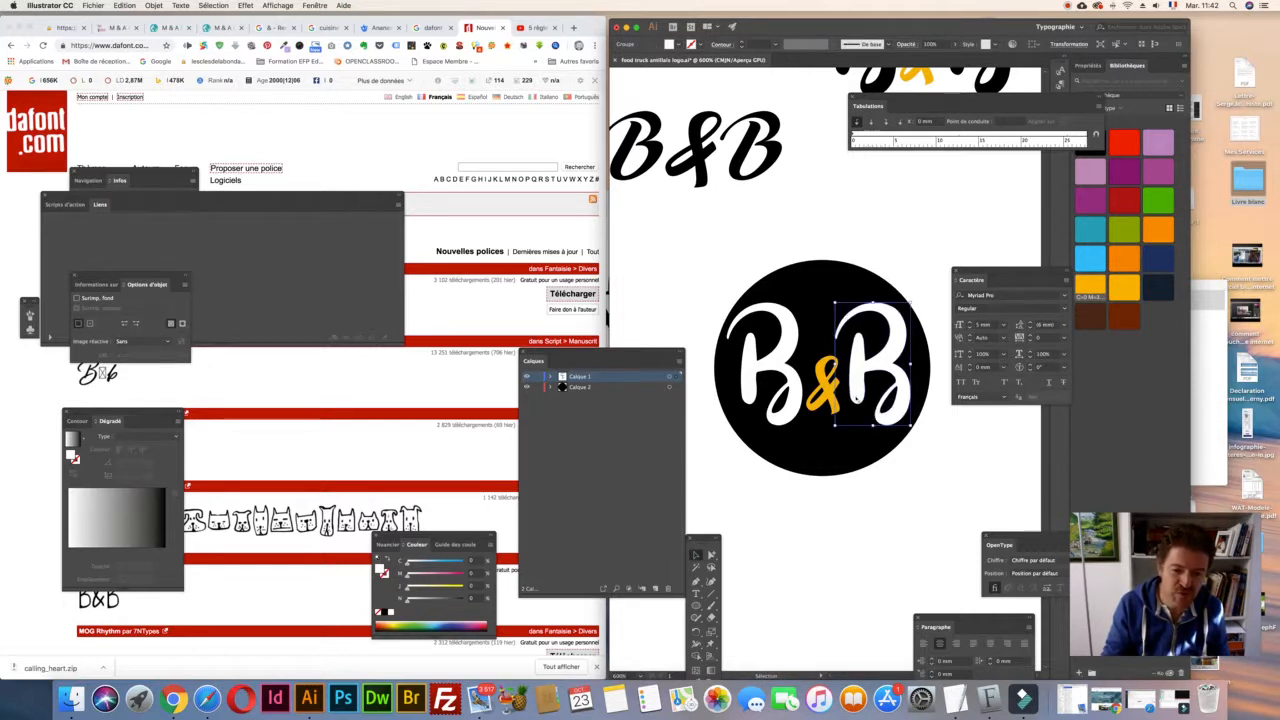
- Try the yellow ampersand lower between the two white Bs in the circle
left_click_drag(824, 394, 824, 428)
left_click(870, 472)
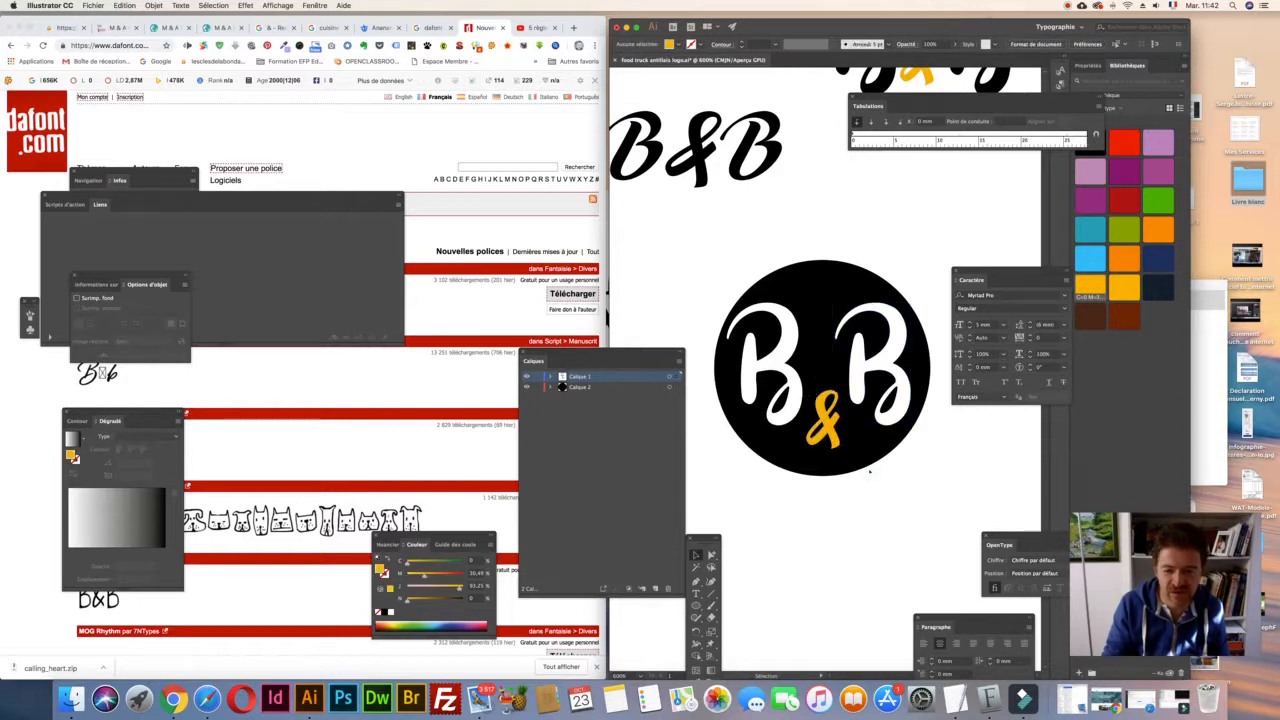
left_click(823, 425)
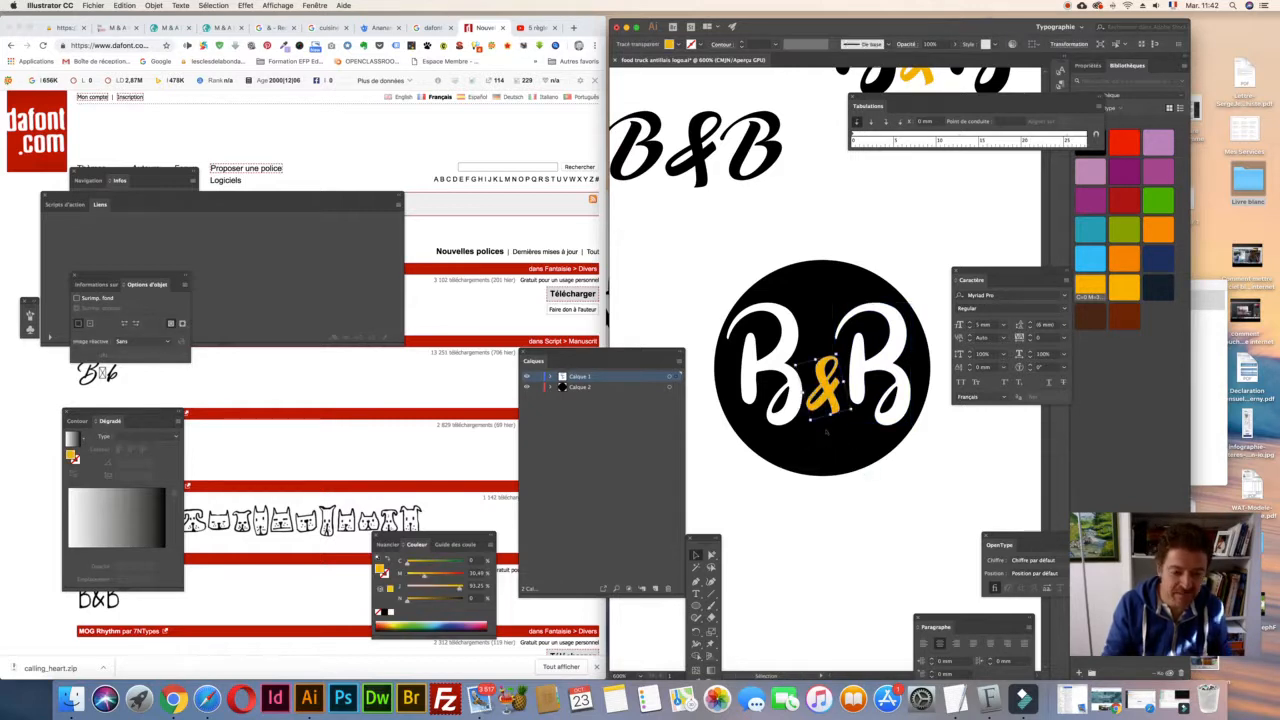
- Place a copy of the complete round B&B badge directly below the original
key("super+minus")
left_click_drag(728, 277, 905, 435)
left_click_drag(893, 386, 902, 537)
left_click(943, 489)
scroll(943, 489, "down", 2)
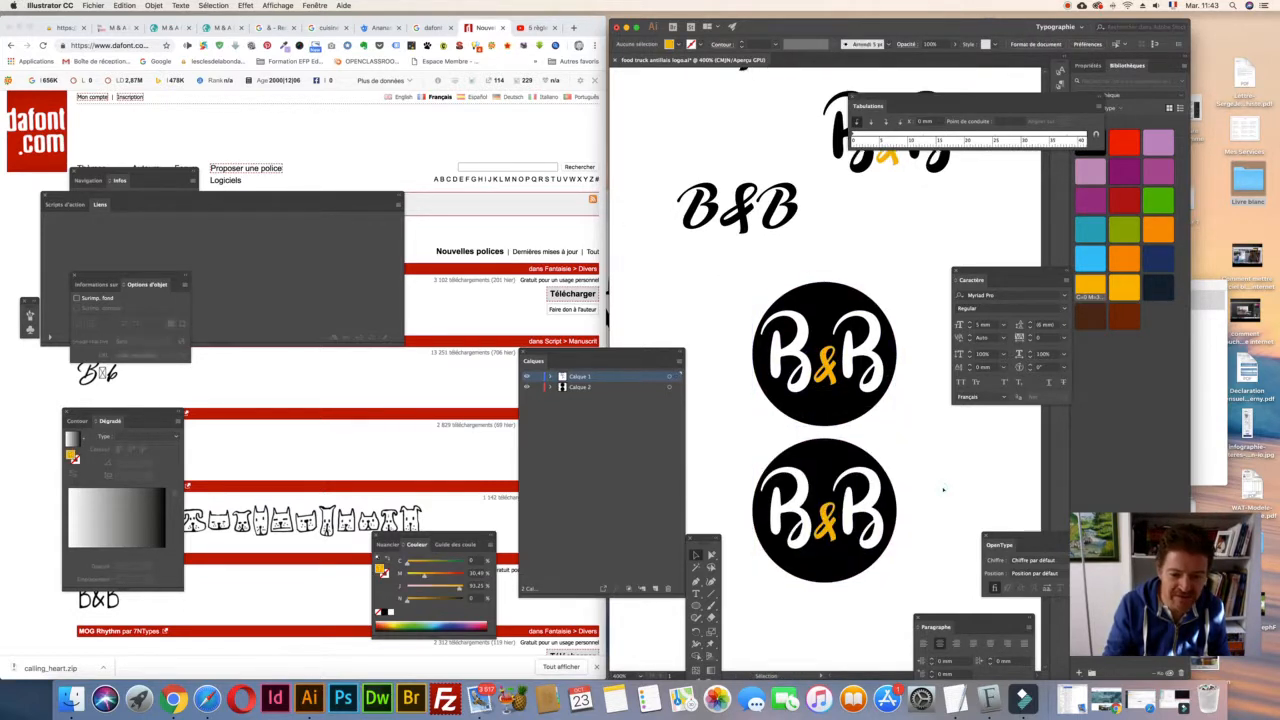
- Enlarge the yellow ampersand in the lower badge and move it slightly down between the Bs
left_click(826, 496)
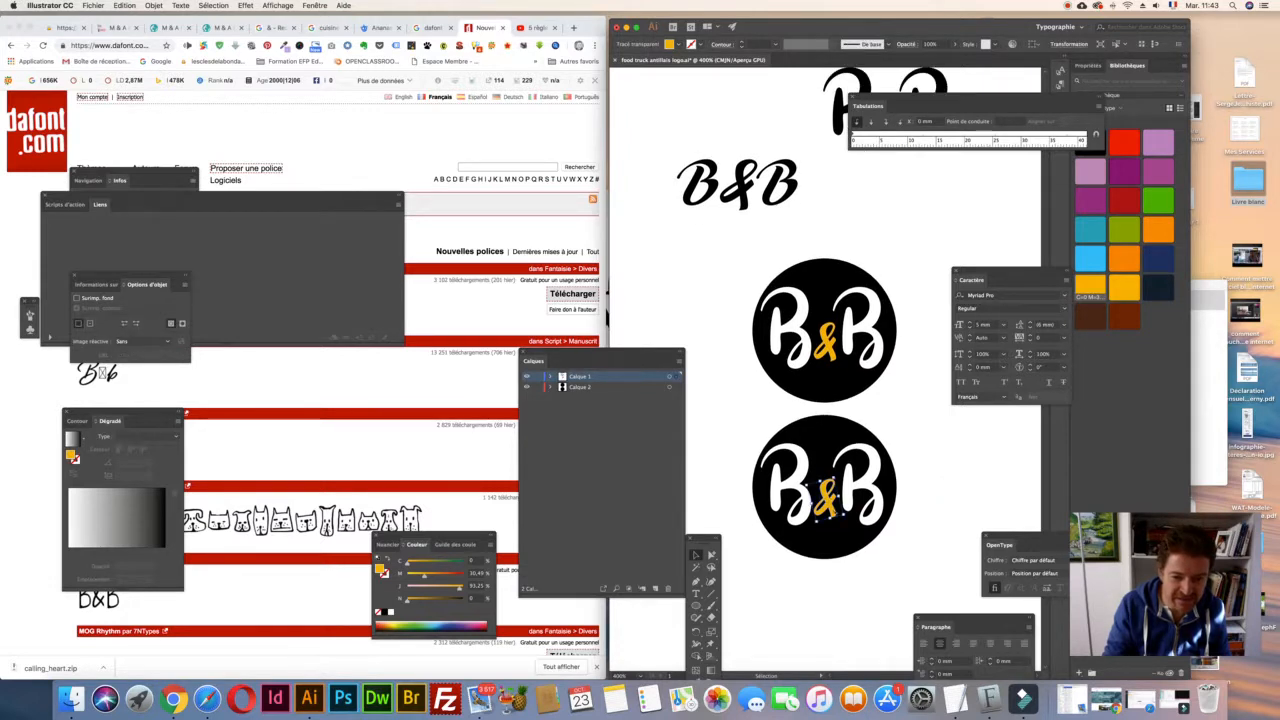
left_click_drag(844, 516, 854, 523)
left_click(937, 507)
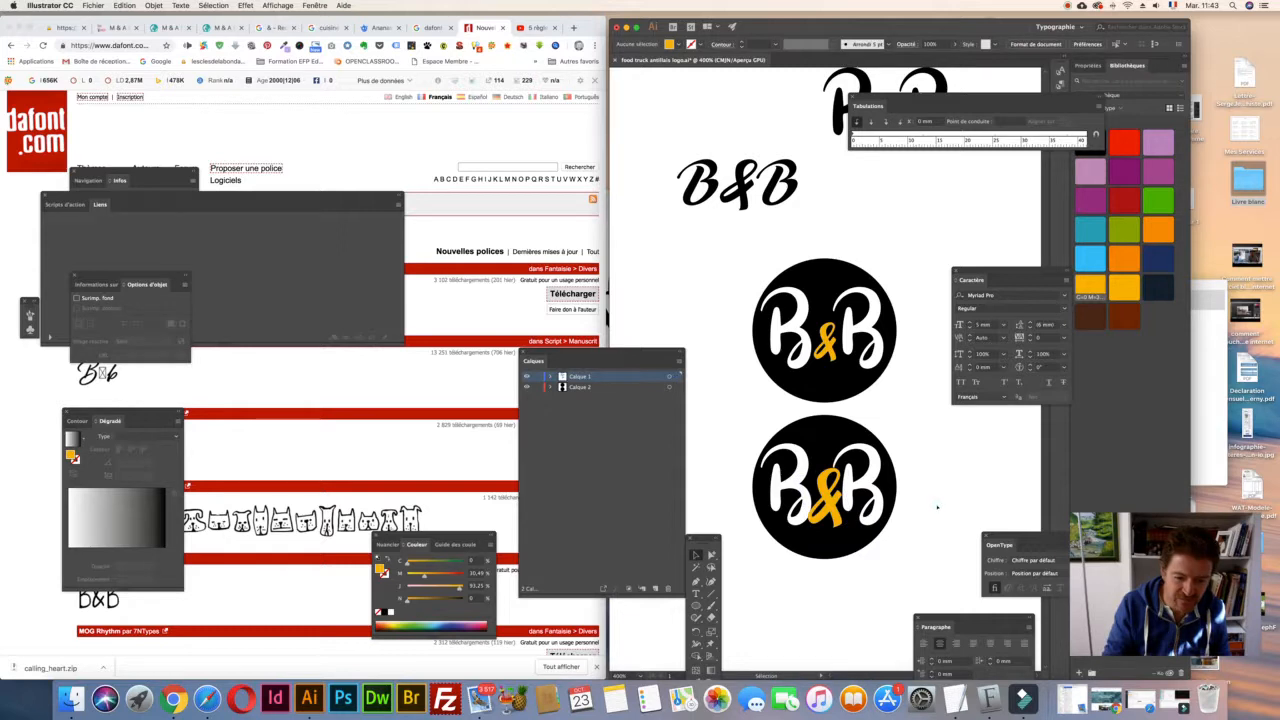
left_click_drag(829, 502, 829, 514)
left_click(971, 493)
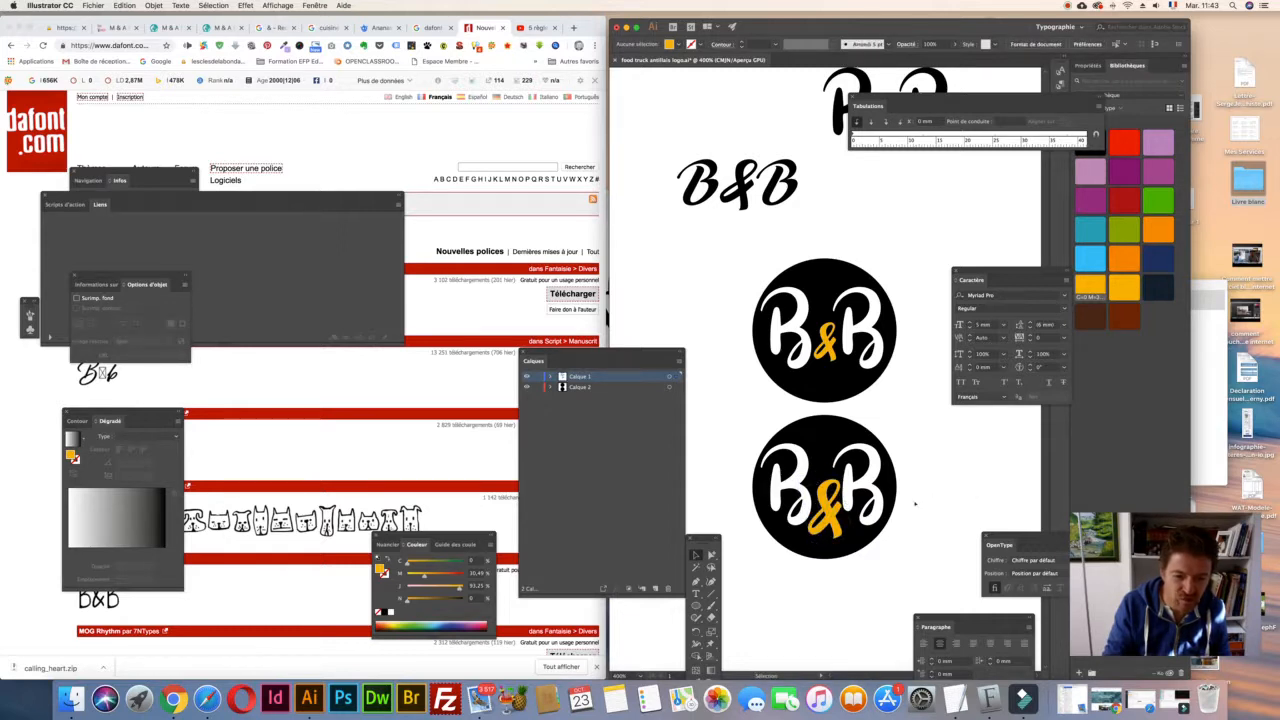
- Fine-tune the spacing of the white Bs and the enlarged ampersand in the lower badge
left_click(868, 495)
left_click(950, 489)
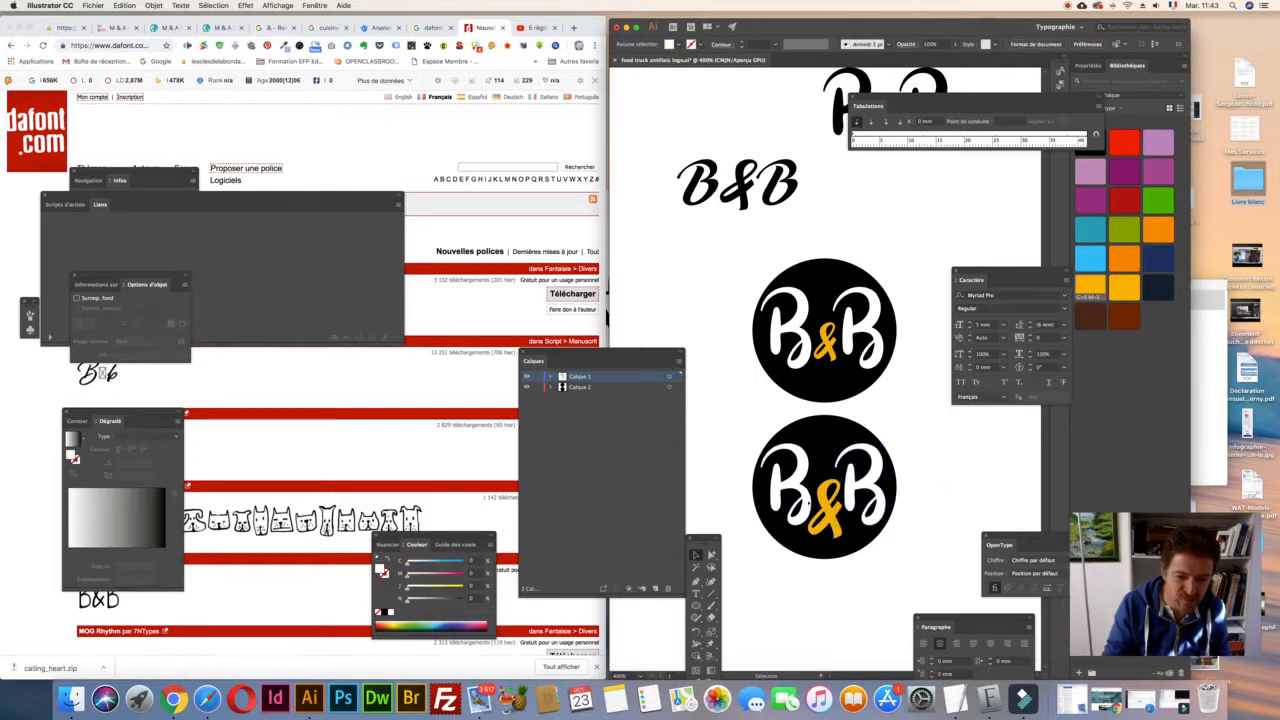
left_click(790, 490)
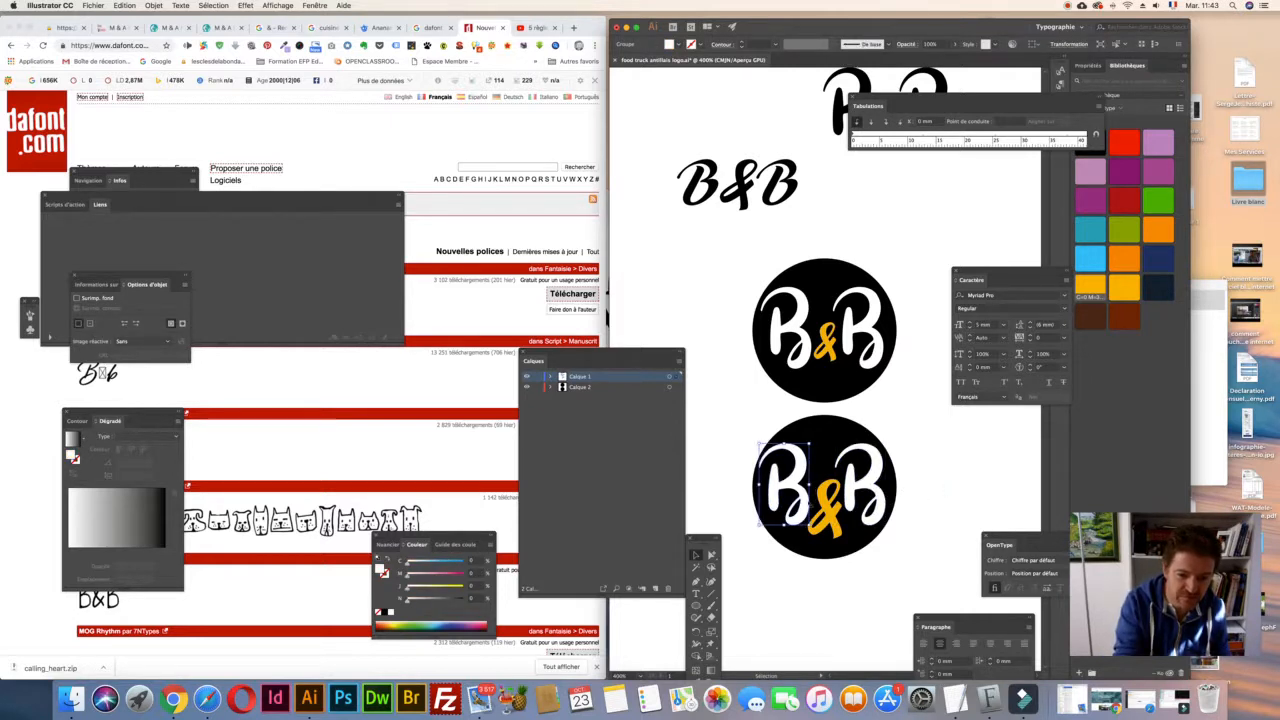
left_click(920, 474)
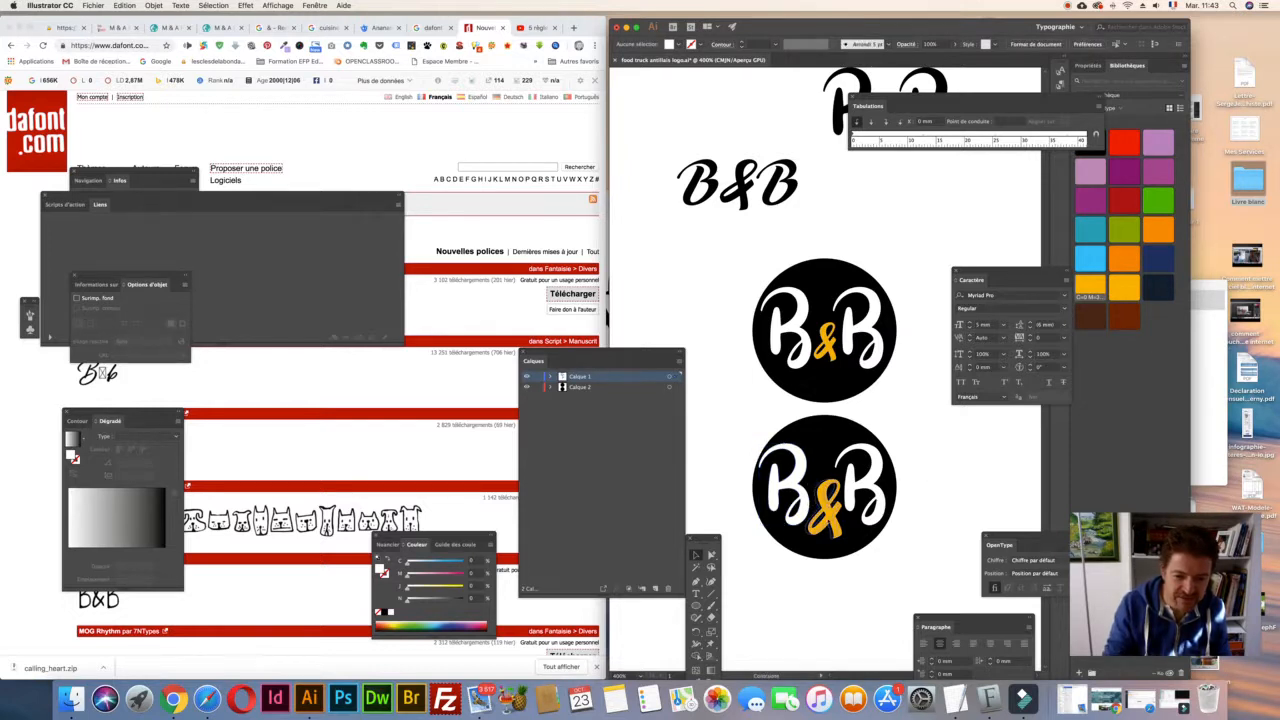
left_click(939, 518)
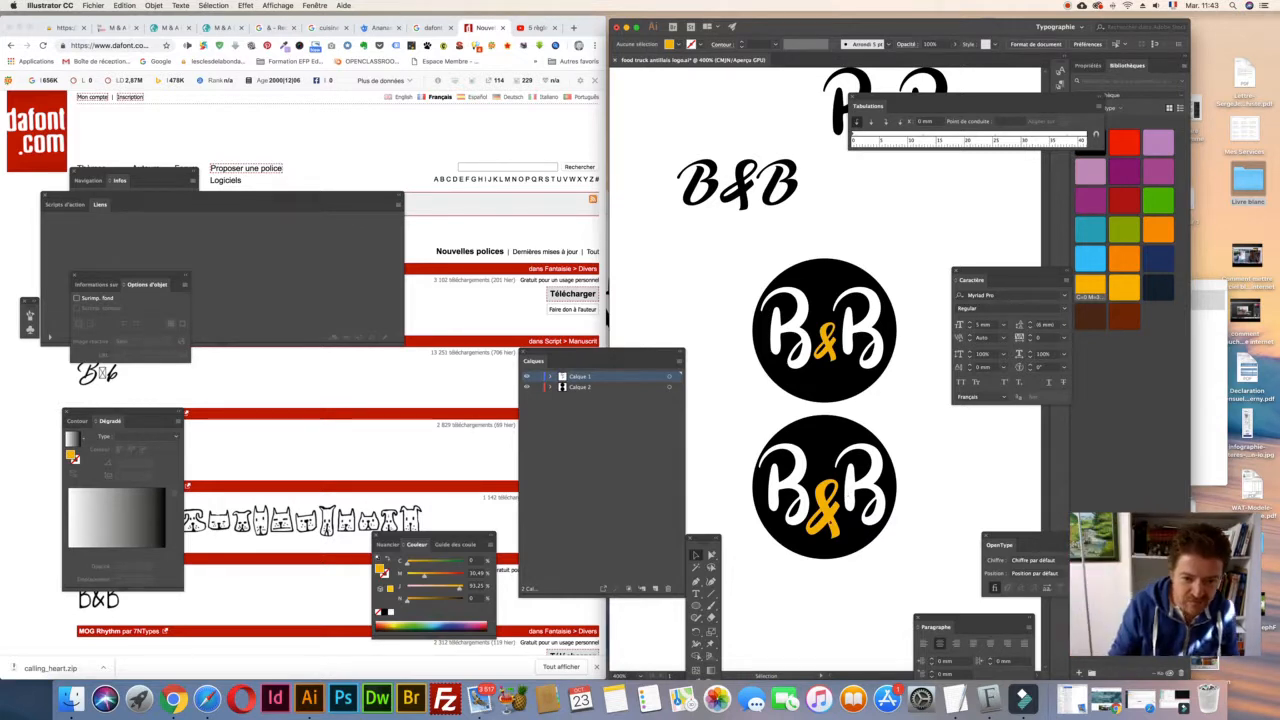
- Place a copy of the lower round badge, with the large ampersand, beside it on the right
left_click_drag(740, 412, 922, 548)
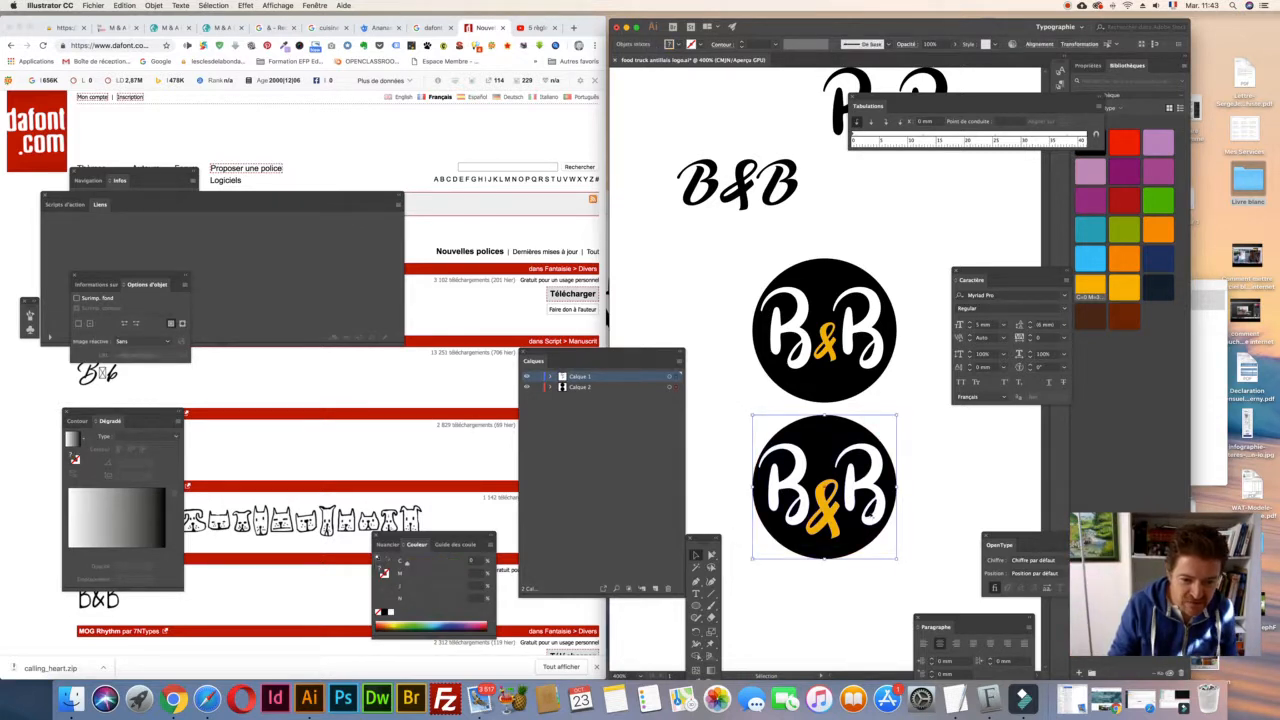
left_click_drag(871, 515, 1028, 510)
scroll(915, 564, "right", 3)
left_click(866, 598)
scroll(901, 496, "down", 1)
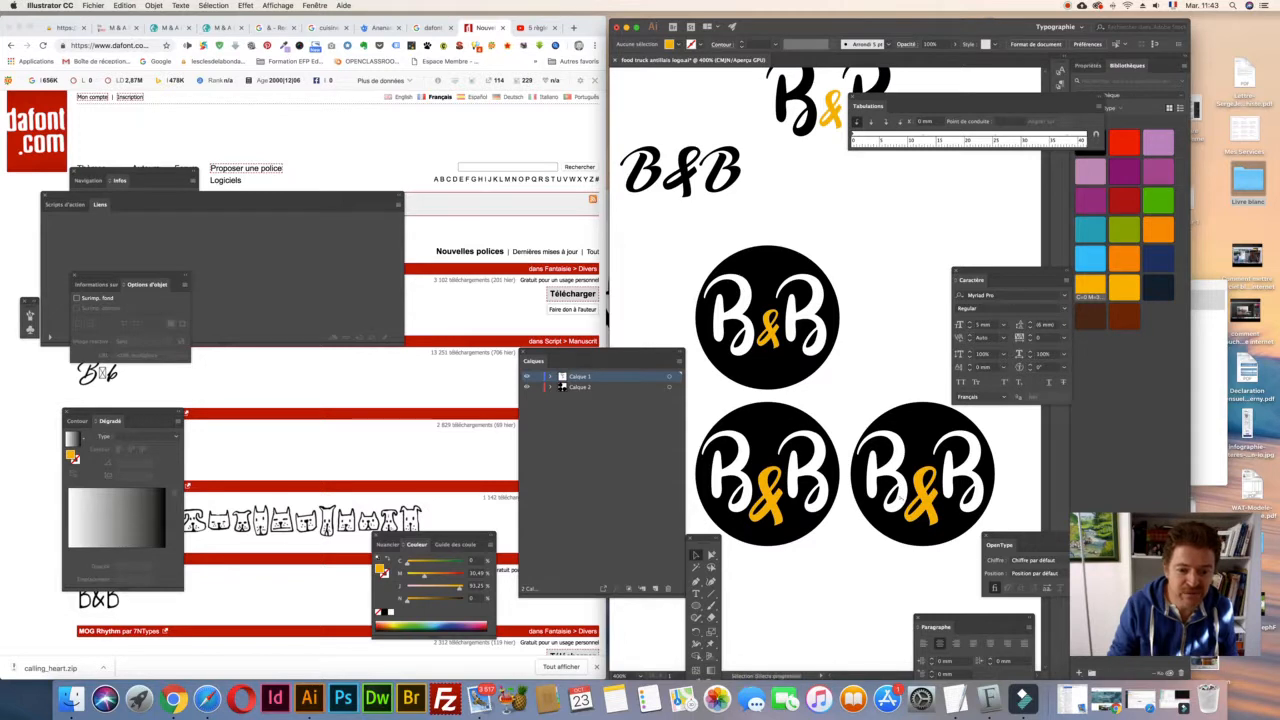
left_click(886, 468)
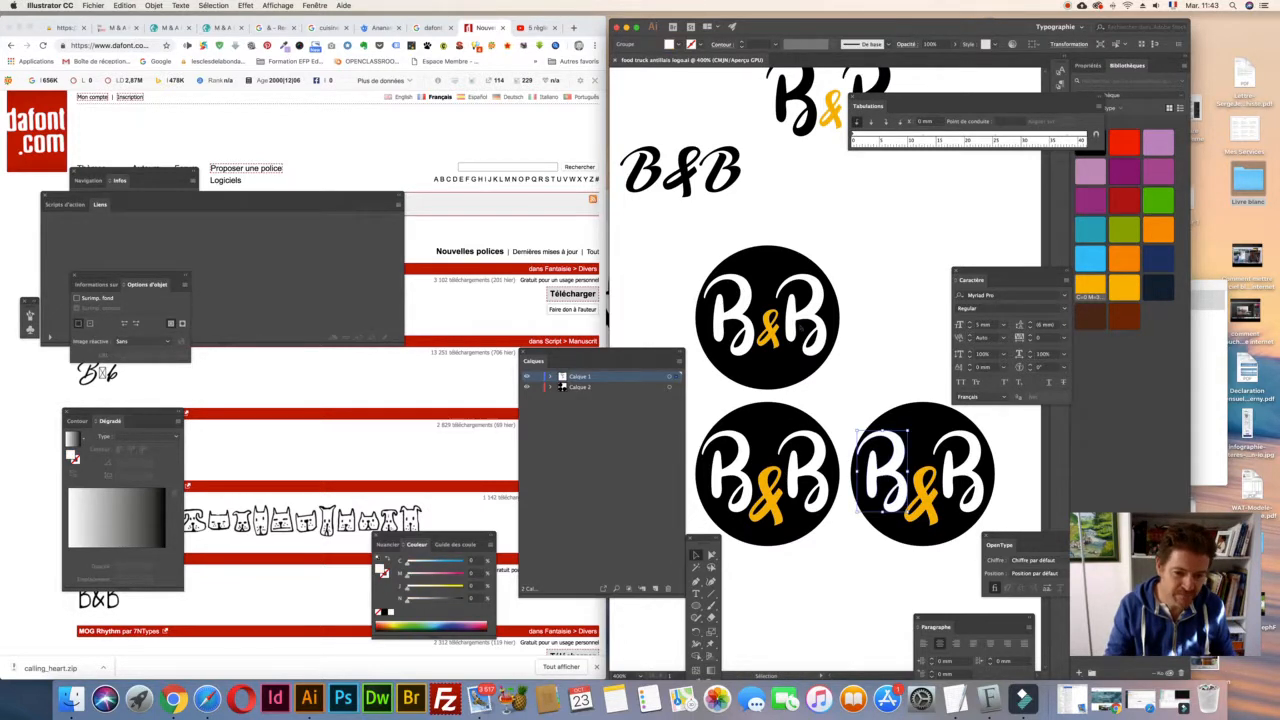
left_click(853, 314)
- Switch to the dafont page in Chrome and look through more new fonts previewing B&B
left_click(391, 134)
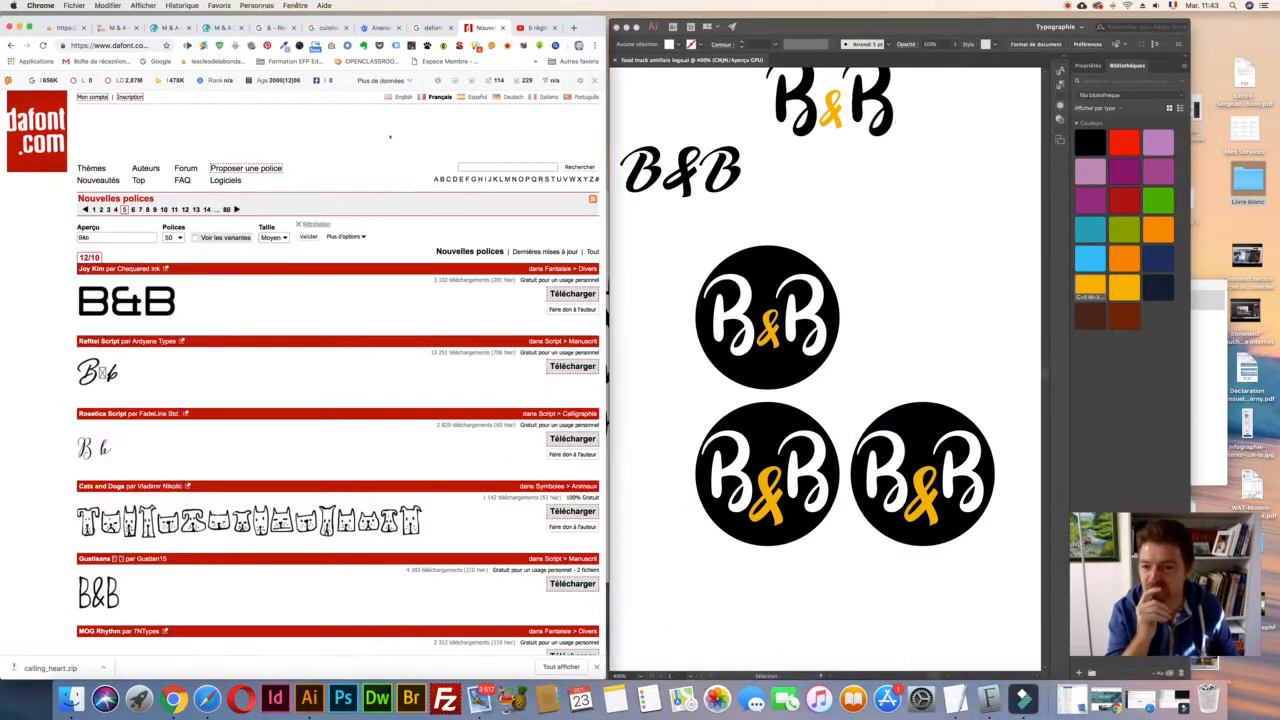
scroll(391, 134, "down", 3)
scroll(351, 303, "down", 5)
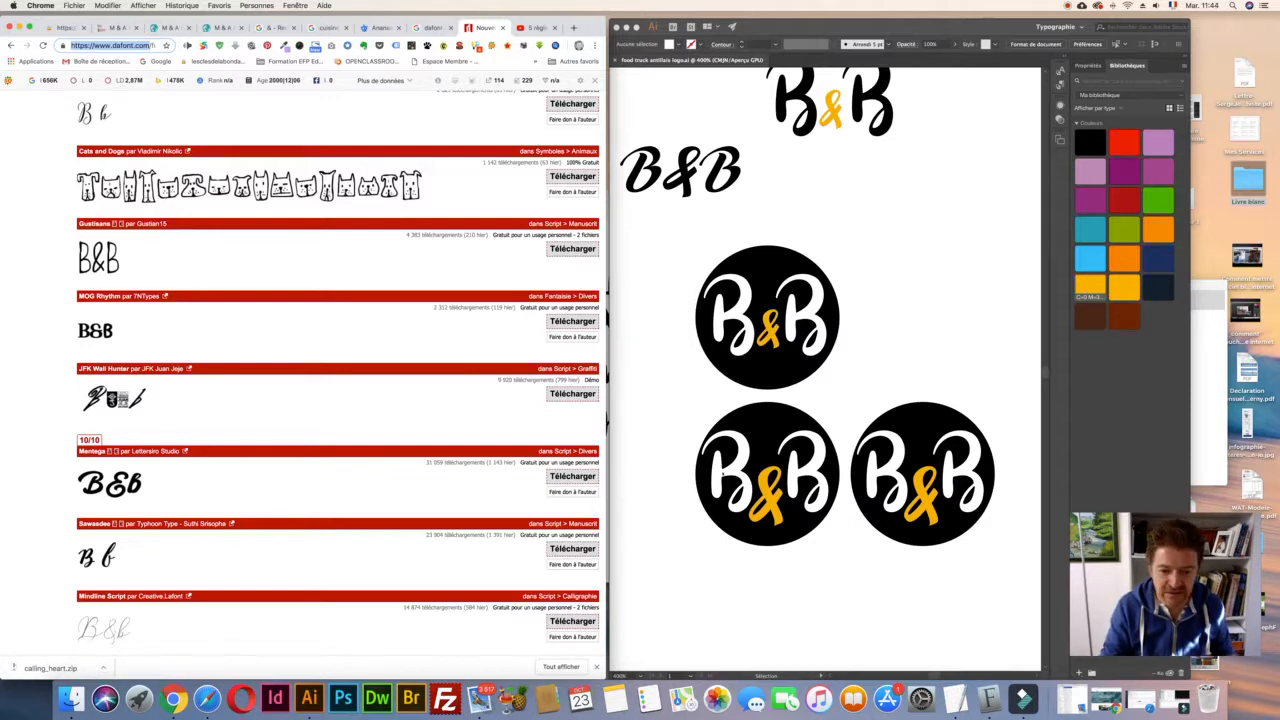
- Return to Illustrator and place a copy of the live B&B text below the round badges
left_click(656, 172)
left_click(656, 172)
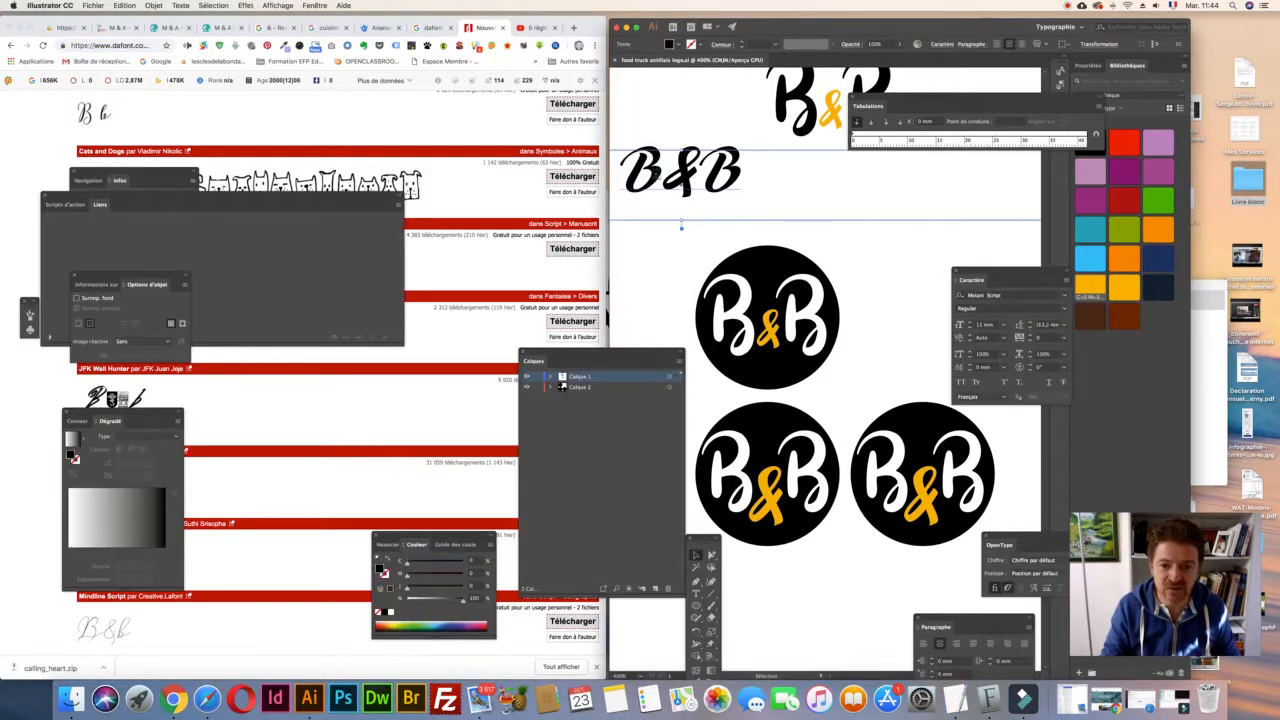
left_click_drag(656, 173, 656, 606)
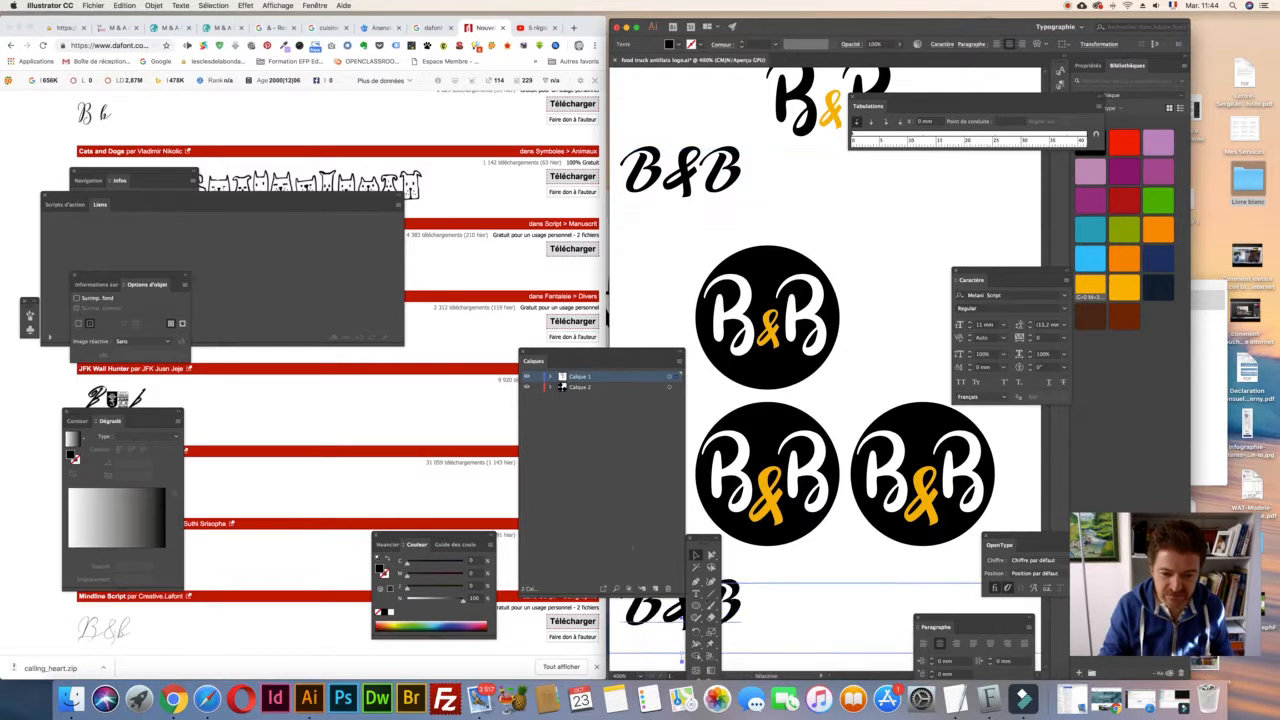
- Select the copied B&B text below the round badges and search the font list for Calling Heart
key("t")
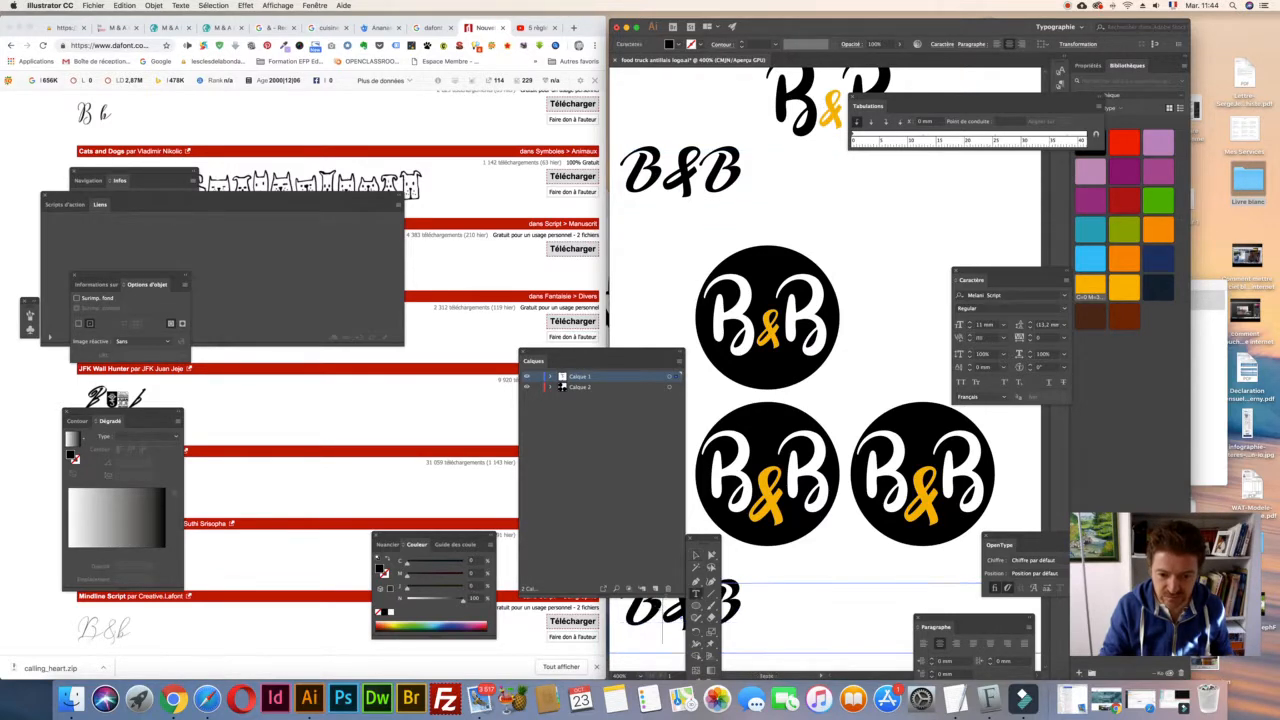
left_click_drag(600, 357, 474, 342)
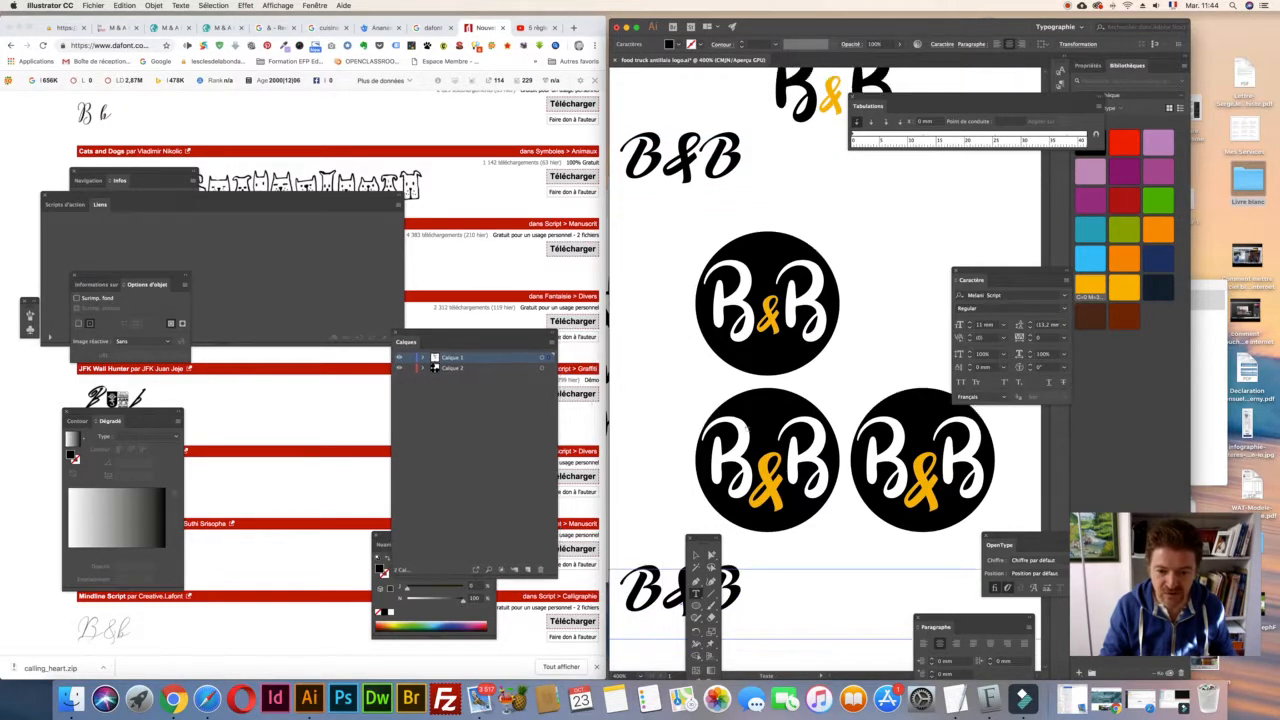
scroll(820, 400, "down", 4)
left_click_drag(741, 490, 671, 460)
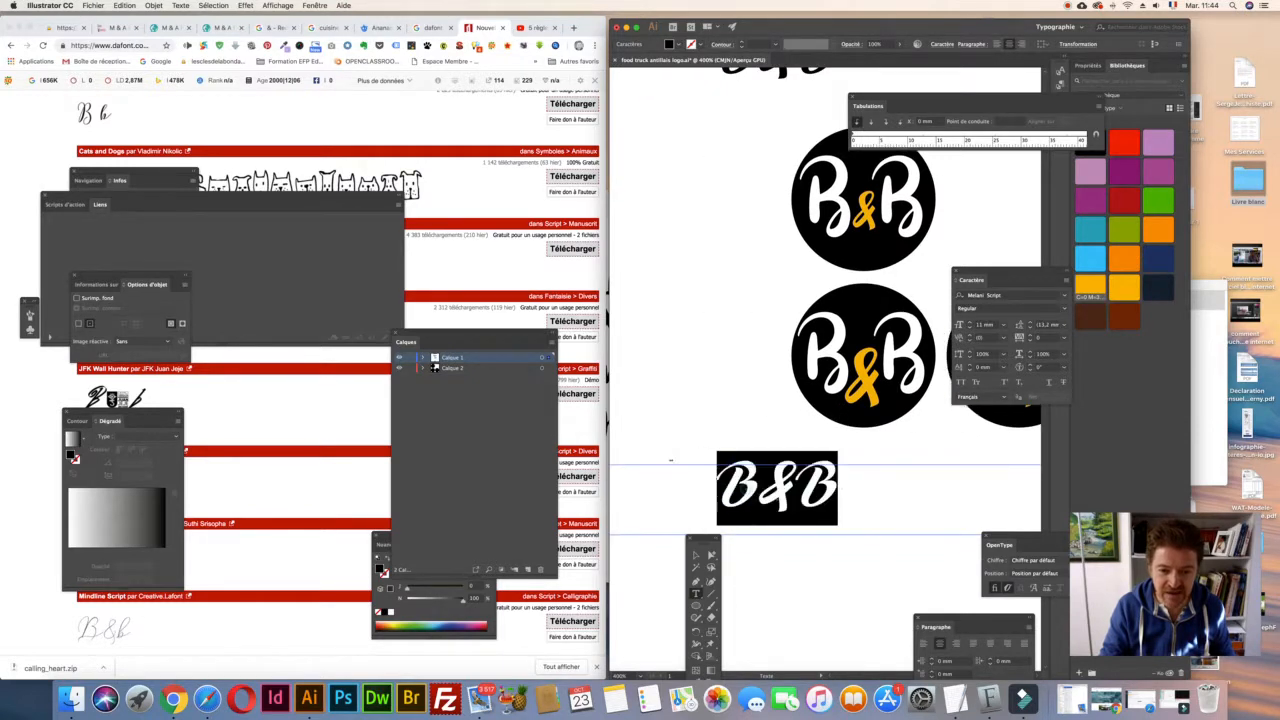
left_click(985, 295)
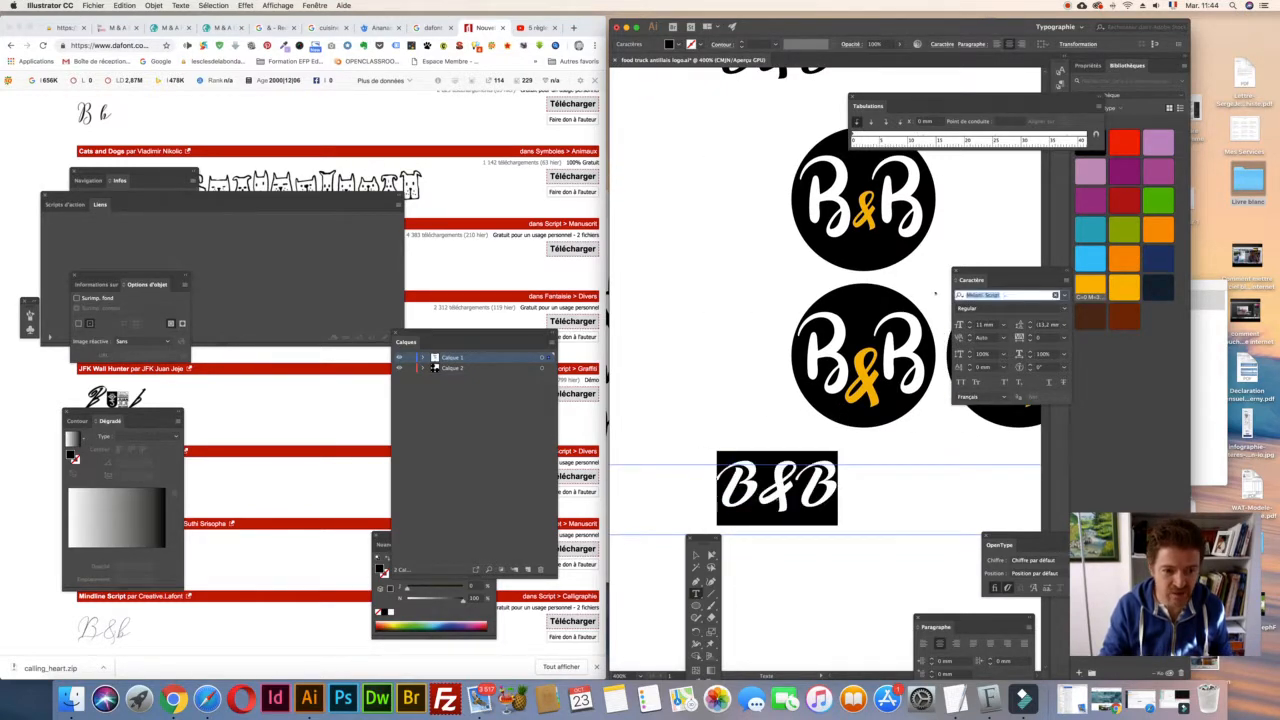
type("Callig")
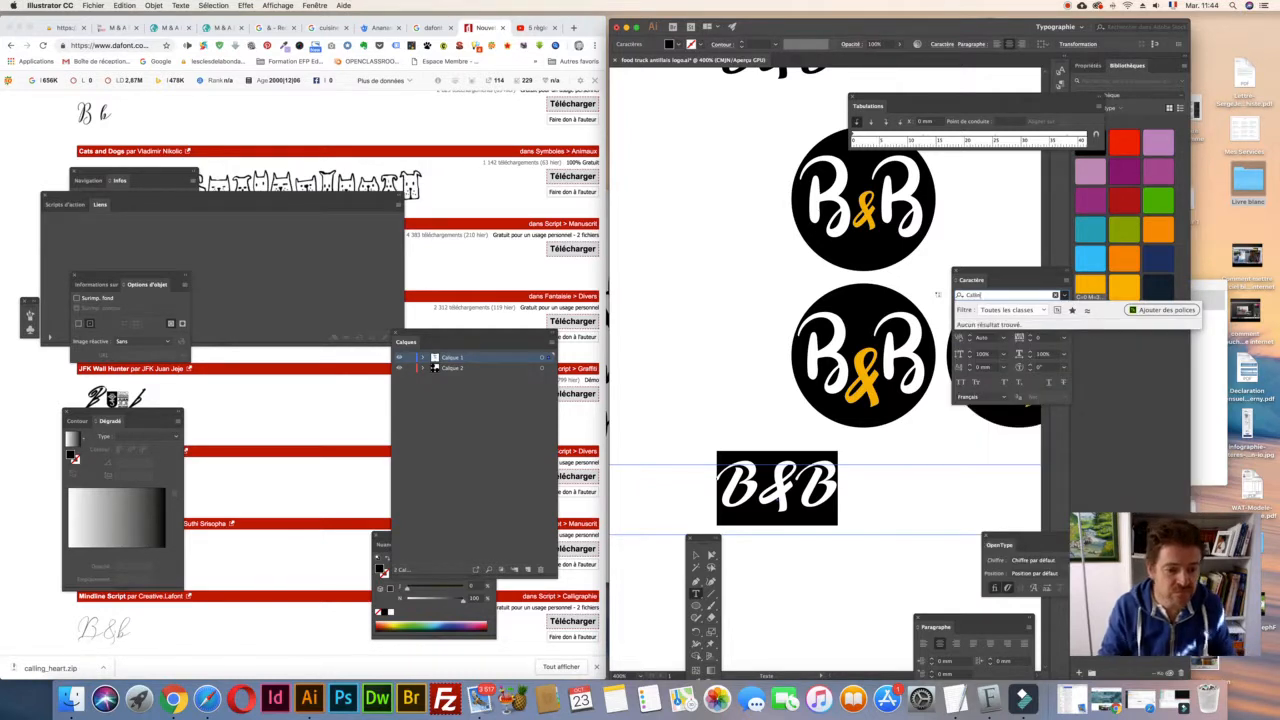
key("BackSpace")
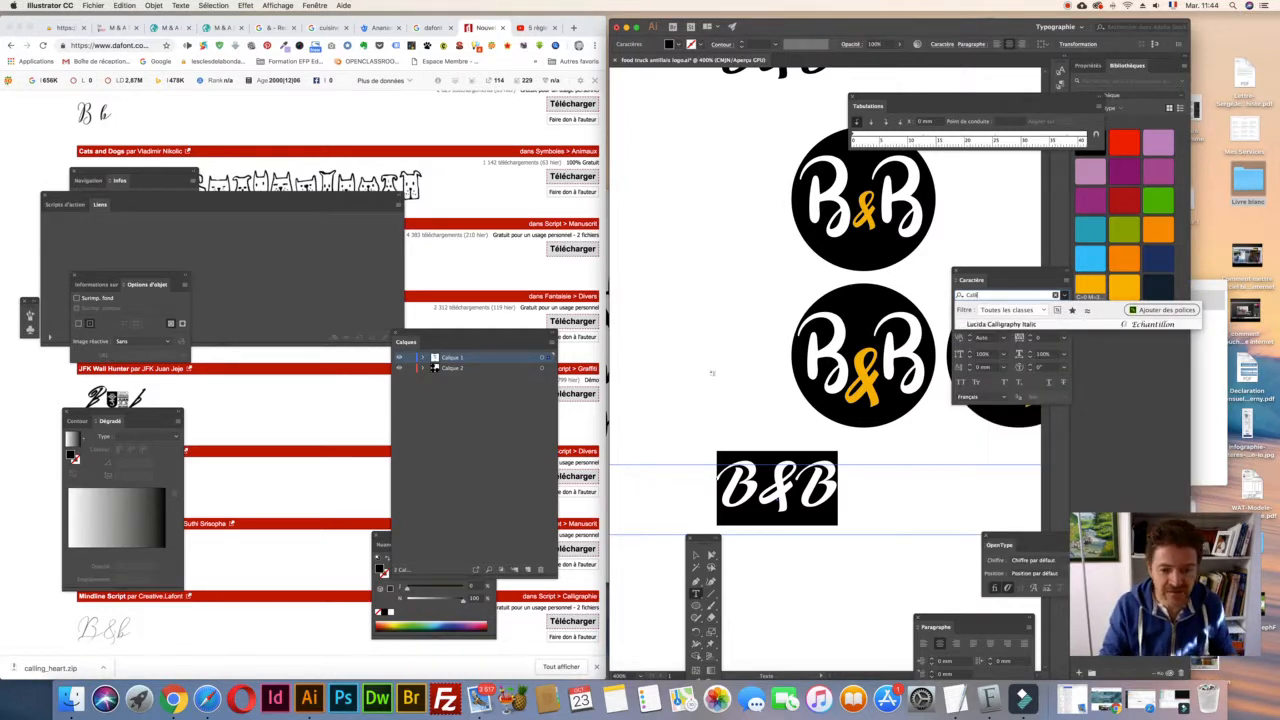
- Open the downloaded Calling Heart.ttf file and install the font
left_click(48, 668)
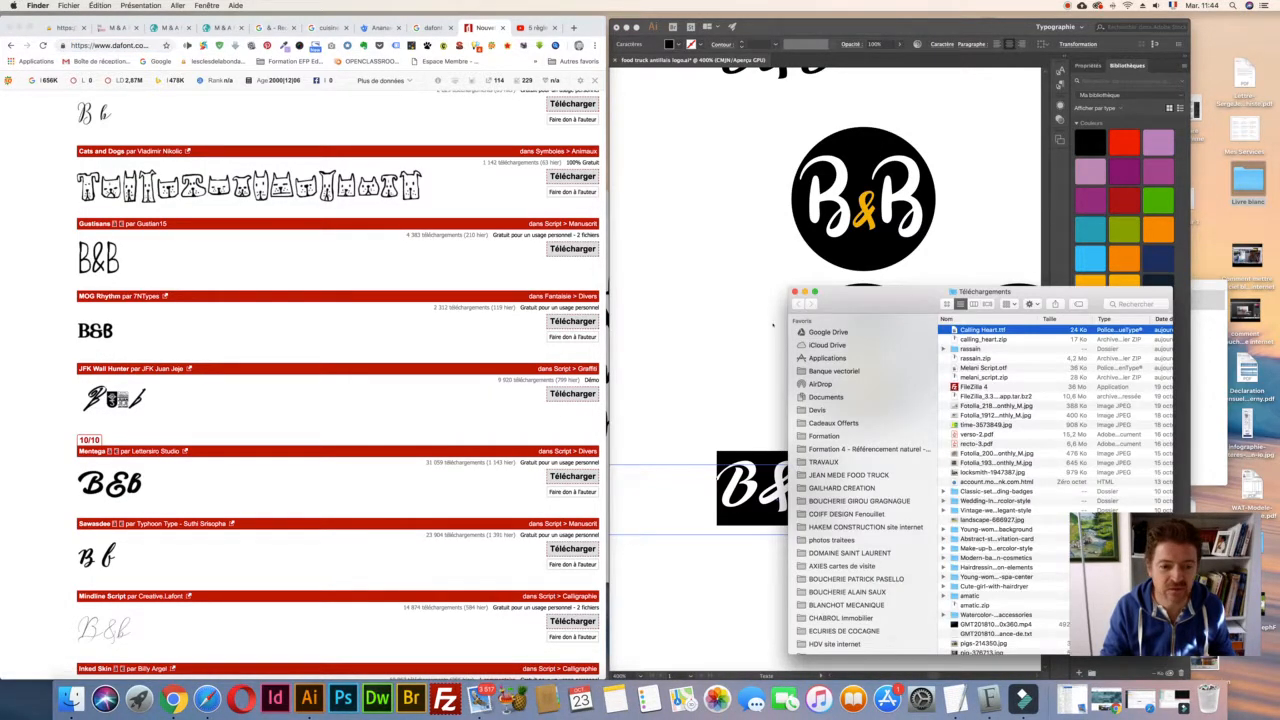
double_click(985, 329)
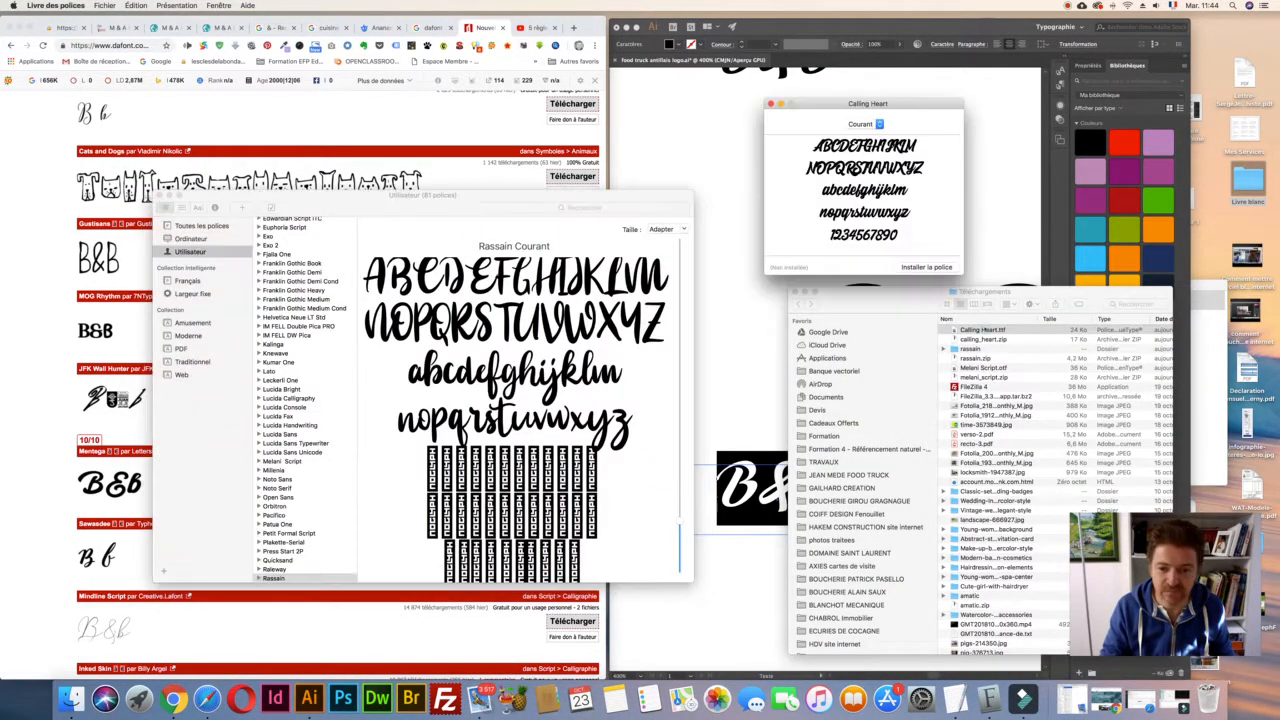
left_click(926, 267)
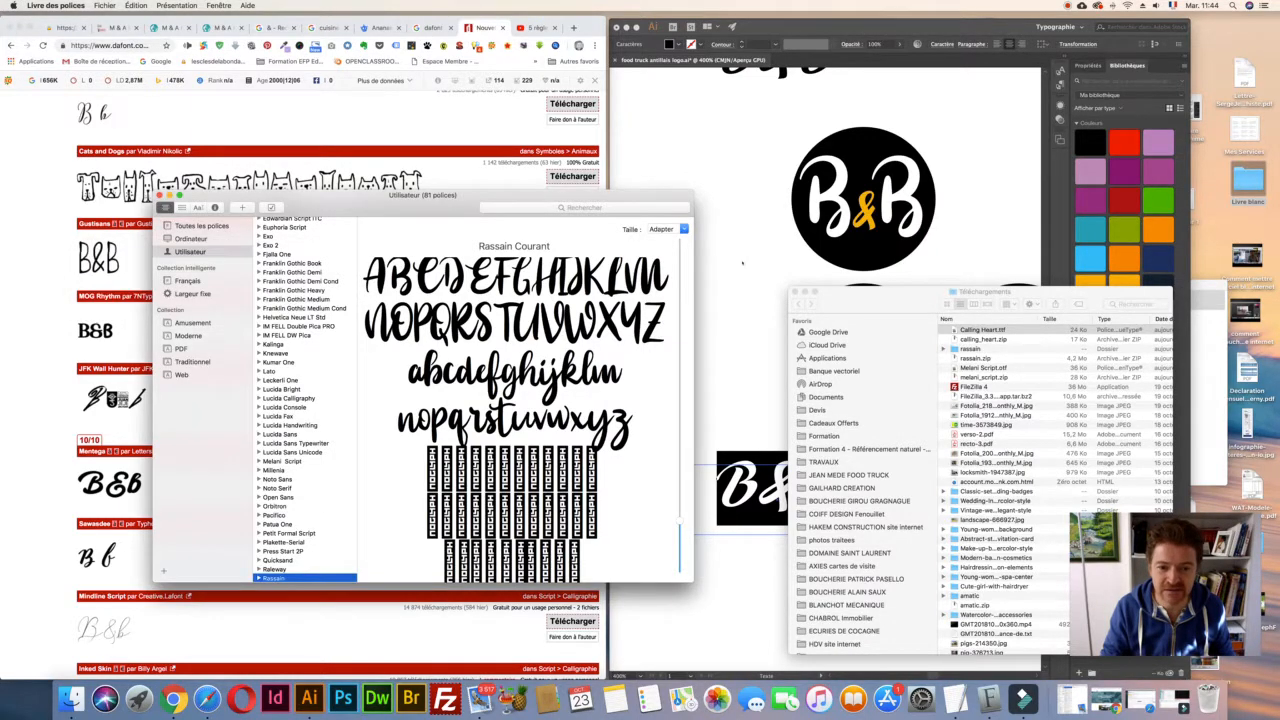
- Return to Illustrator and apply the Calling Heart font to the selected B&B text
left_click(742, 263)
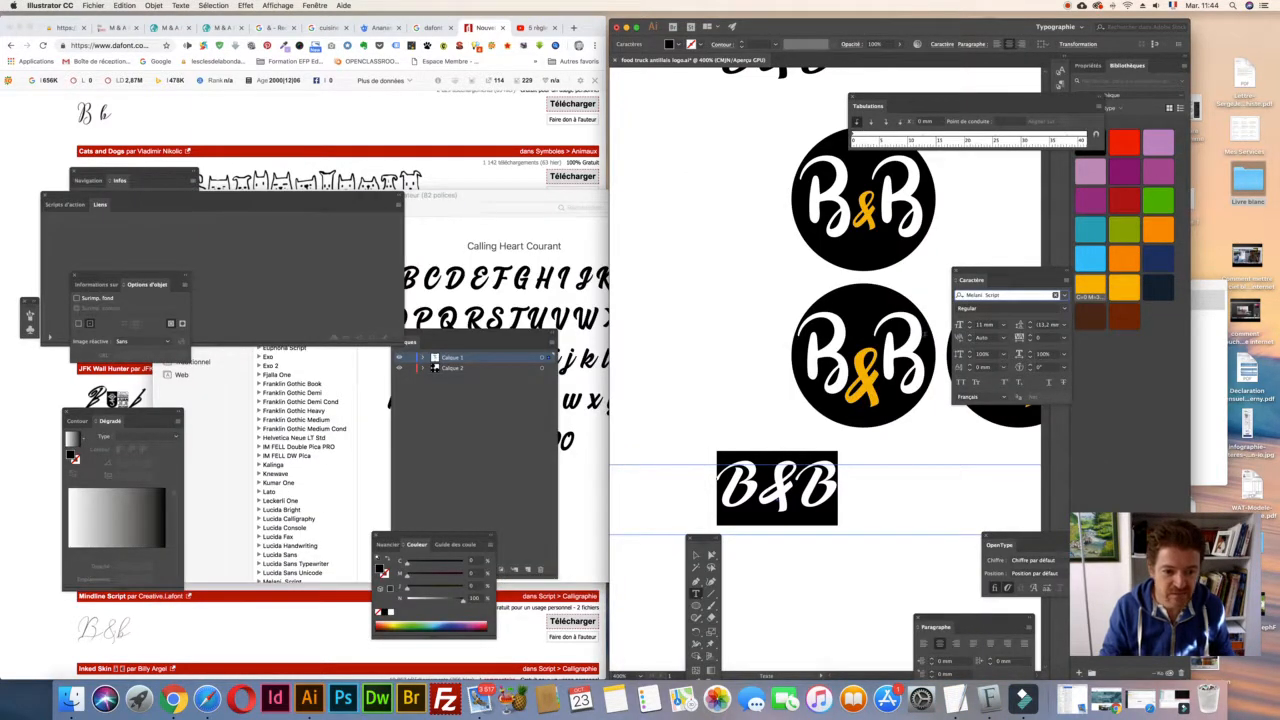
left_click(1010, 295)
type("ca")
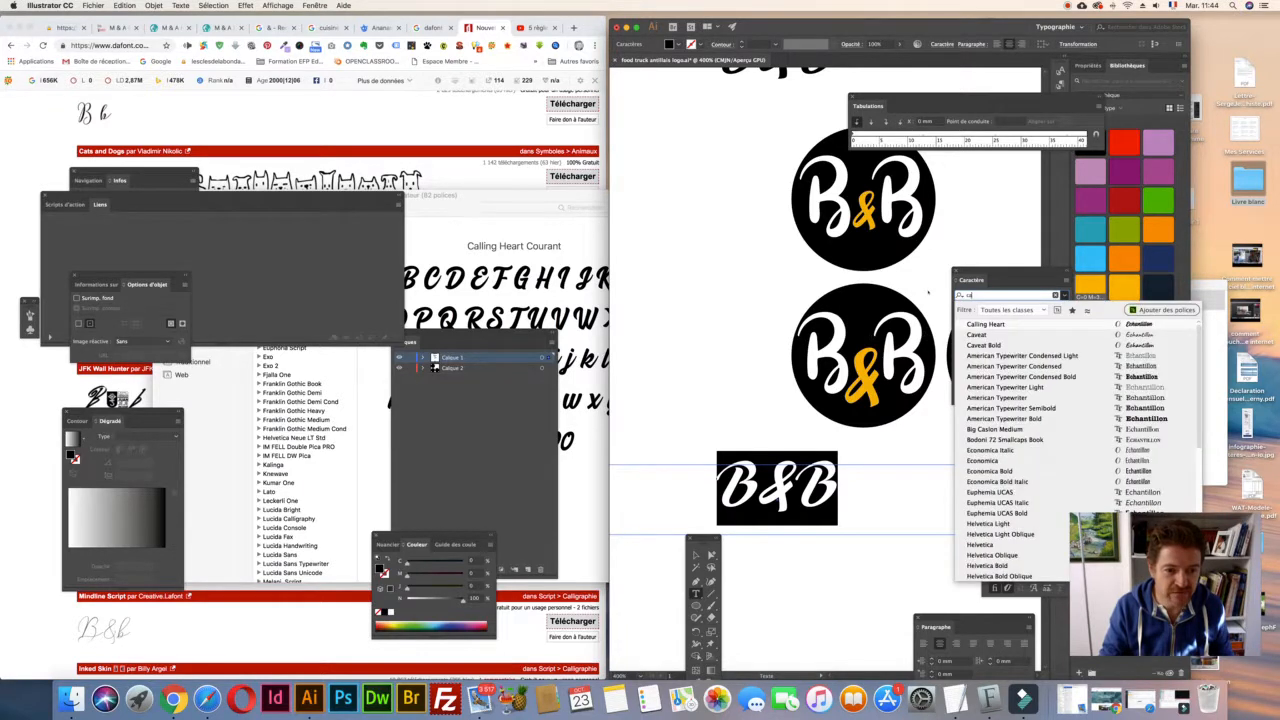
key("Return")
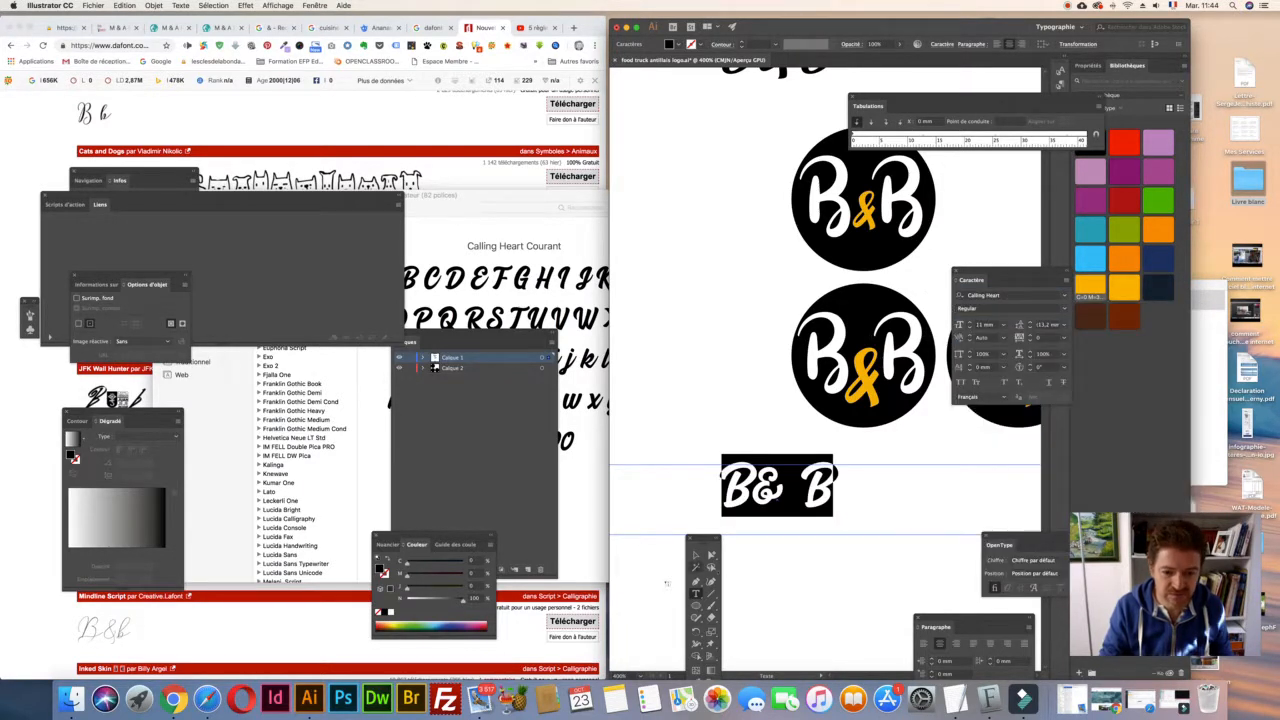
- Widen the document window over the browser and move the layers panel away from the artwork
scroll(772, 553, "down", 3)
scroll(772, 553, "right", 2)
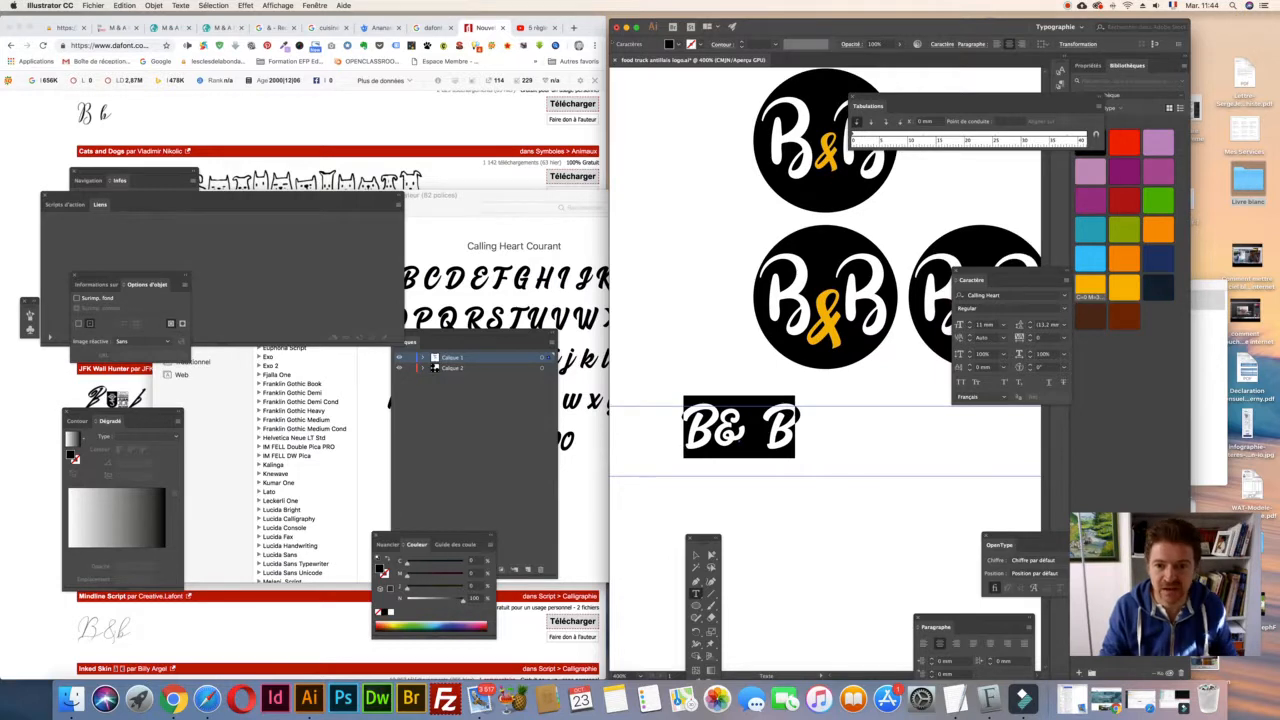
left_click_drag(609, 545, 262, 545)
left_click_drag(470, 337, 866, 572)
- Finish editing the Calling Heart B&B text and place a copy of it directly below
key("Escape")
left_click_drag(412, 445, 580, 588)
left_click_drag(581, 463, 581, 438)
left_click(575, 530)
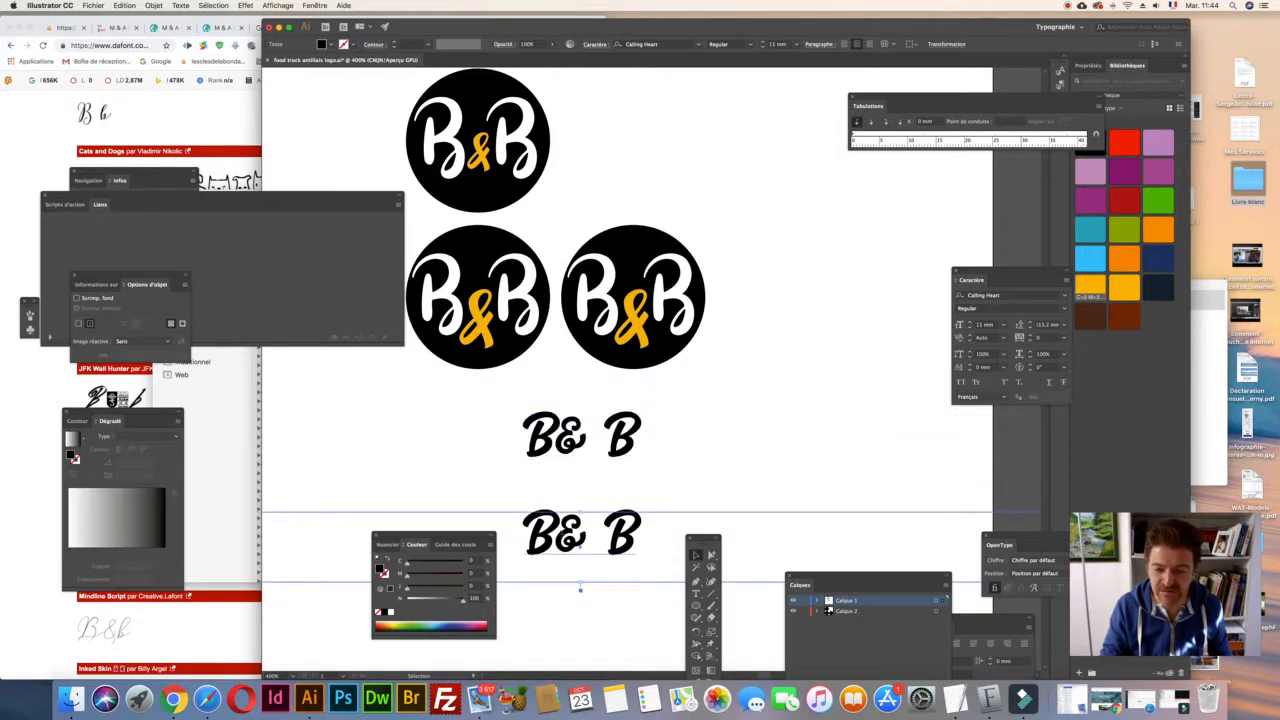
- Delete the ampersand and second B from the lower text copy, keeping only its first B
double_click(560, 534)
left_click_drag(557, 535, 636, 538)
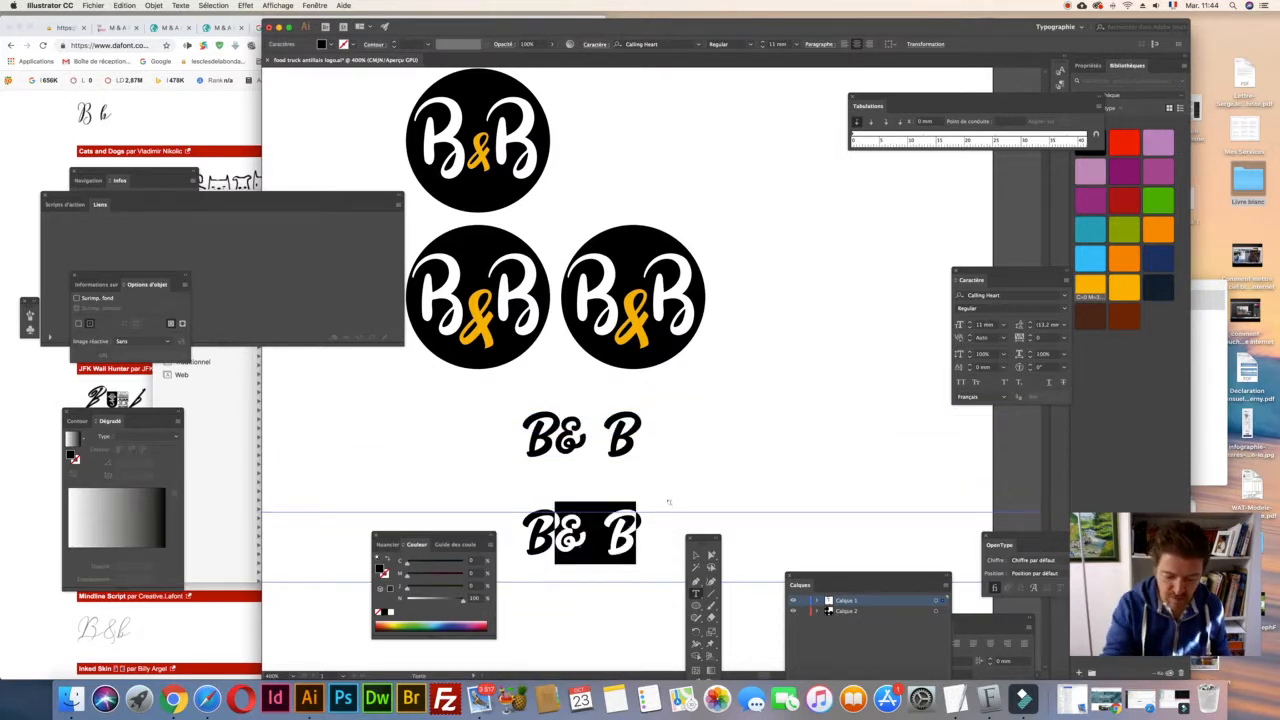
key("BackSpace")
key("Escape")
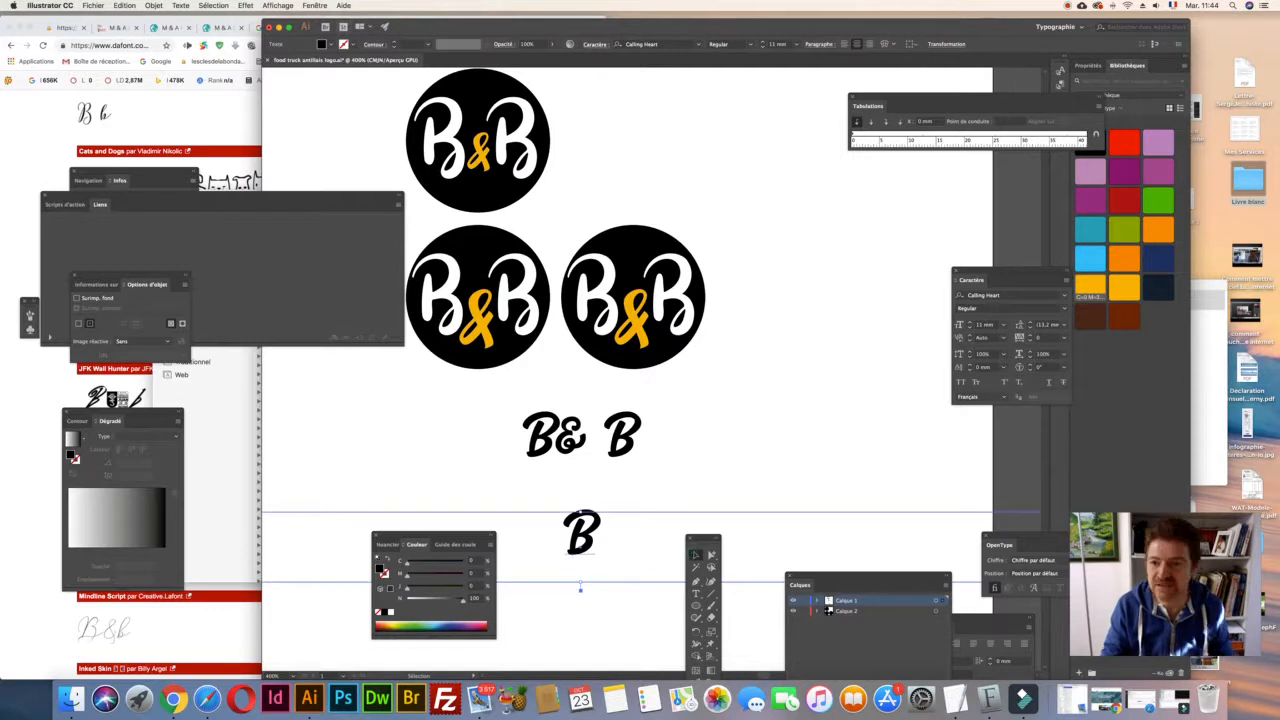
- Convert the single Calling Heart B to outlines
scroll(592, 388, "down", 4)
key("z")
left_click(582, 387)
key("p")
key("v")
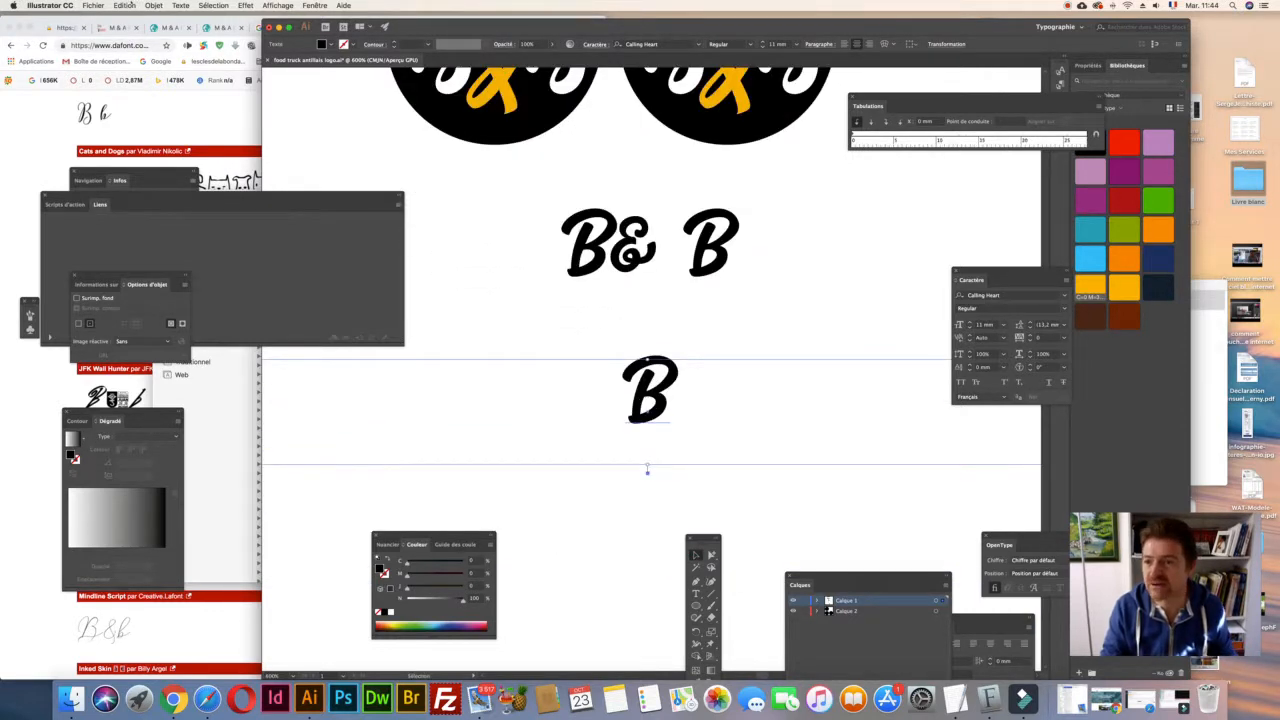
left_click(155, 5)
mouse_move(180, 5)
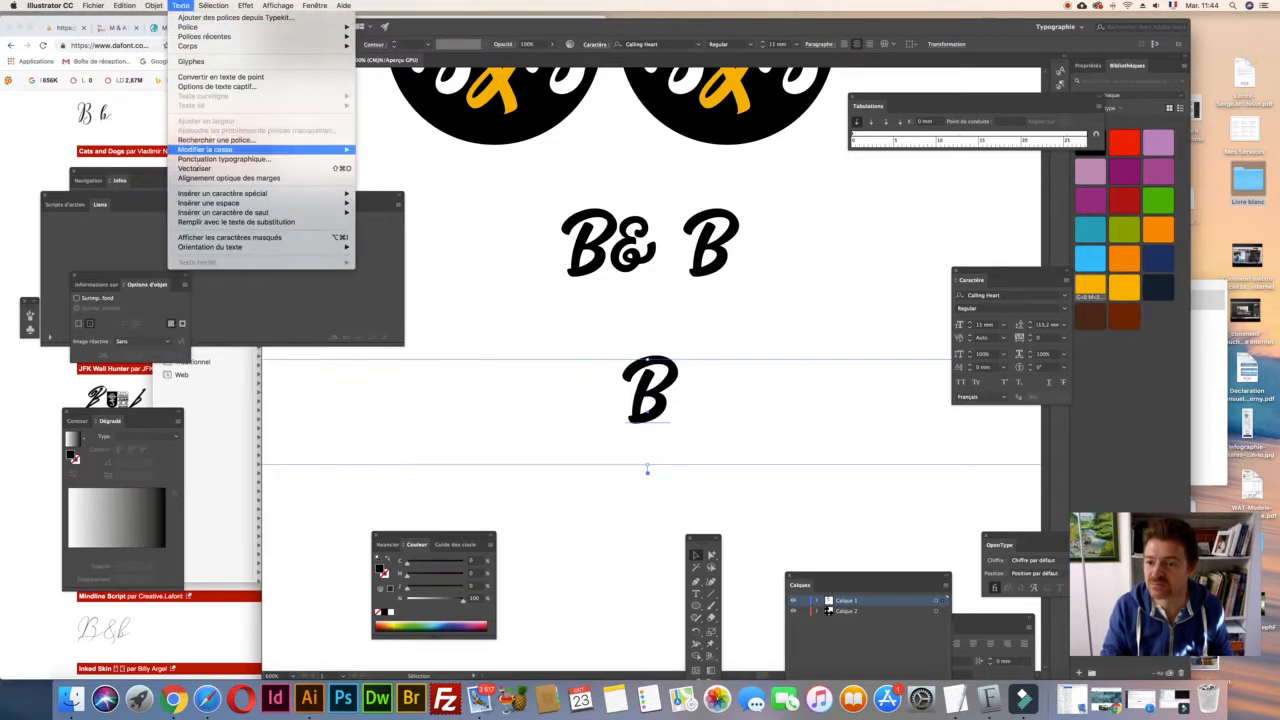
left_click(196, 168)
left_click(530, 378)
key("super+minus")
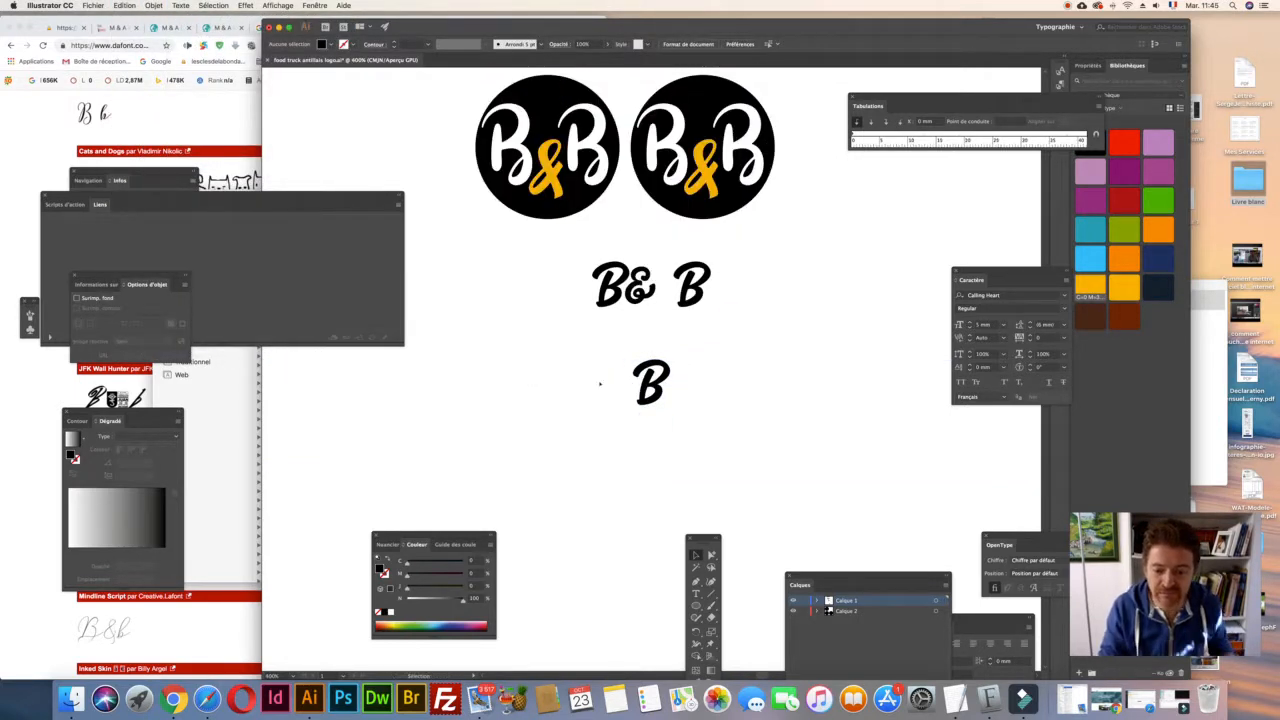
- Enlarge the outlined B to about 14.6 × 17.9 mm and position it above the relocated live B&B text
left_click_drag(651, 383, 792, 459)
left_click(590, 385)
left_click(649, 337)
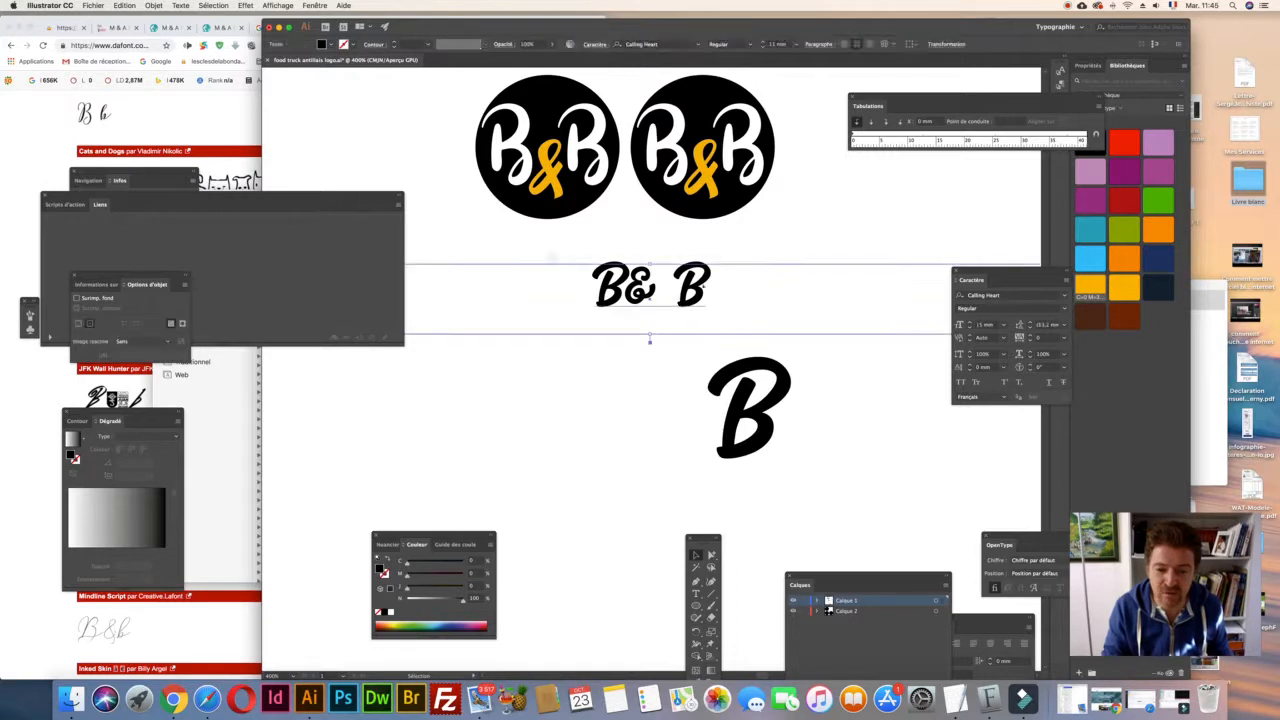
left_click_drag(649, 337, 594, 613)
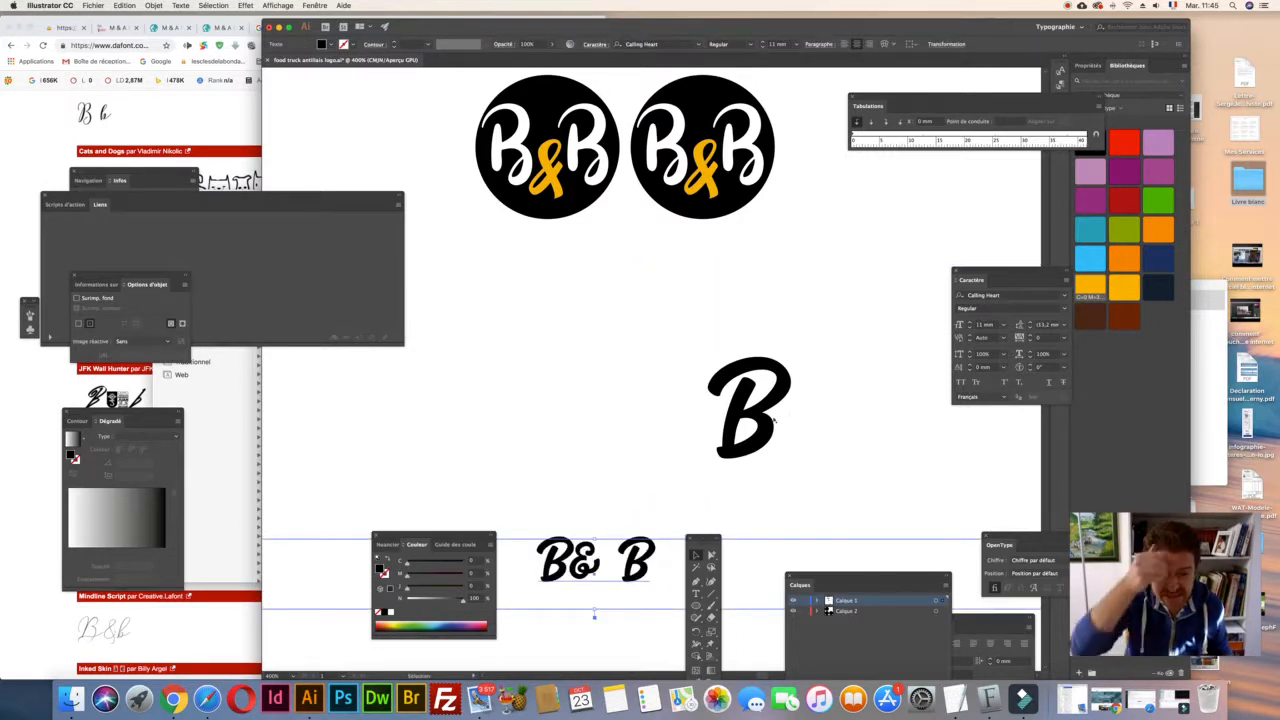
left_click_drag(766, 424, 591, 400)
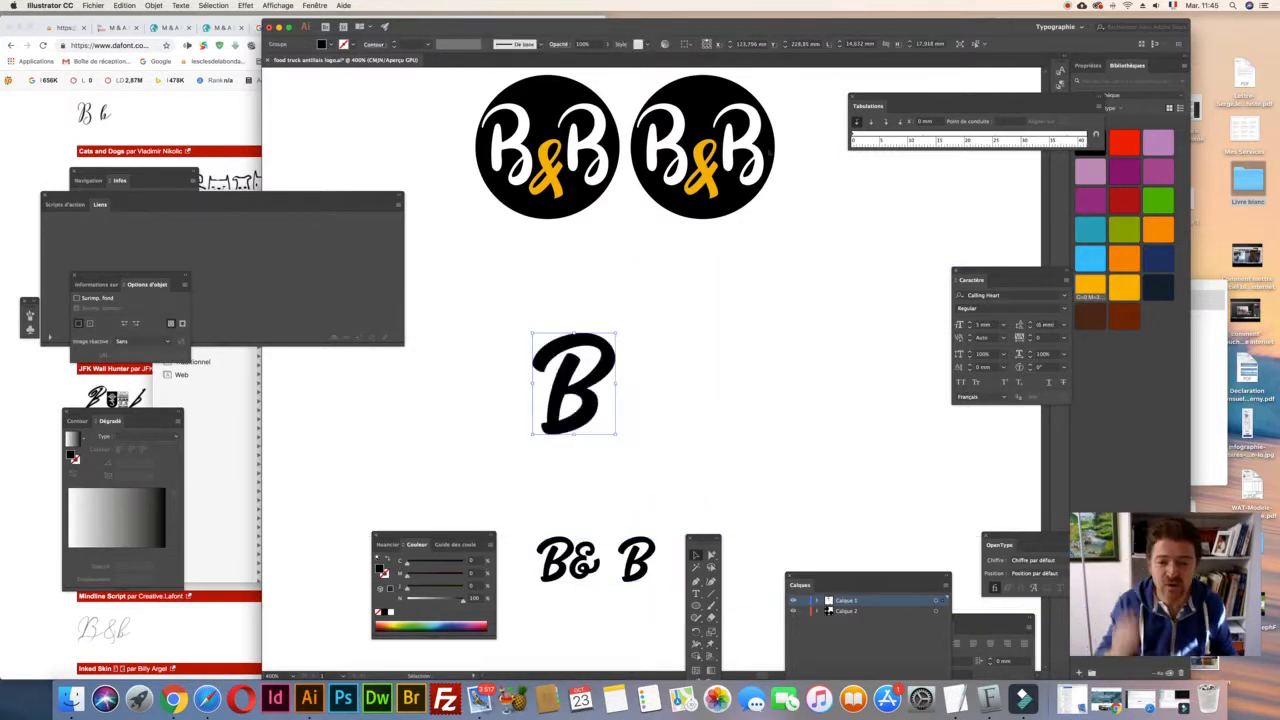
- Place a copy of the right-hand round badge beside the large outlined B and delete the copy's first B
left_click_drag(786, 77, 644, 236)
left_click_drag(702, 145, 749, 380)
left_click(801, 381)
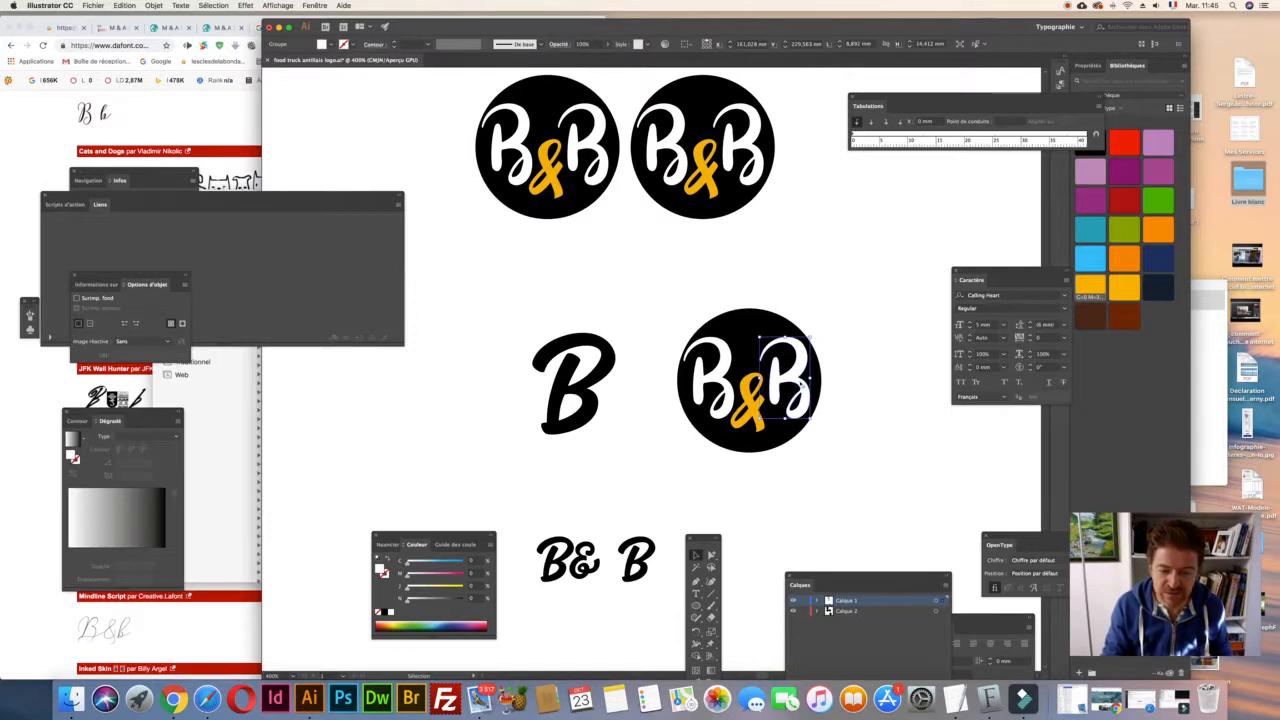
left_click(719, 383)
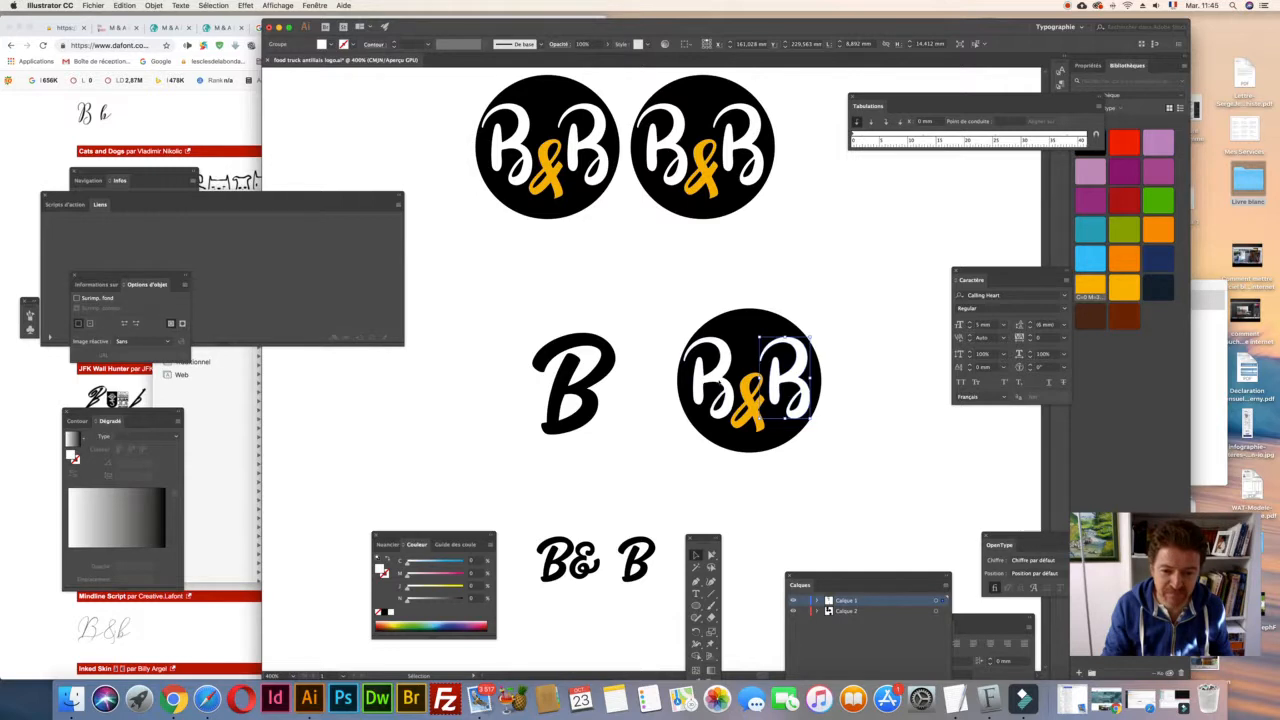
key("Delete")
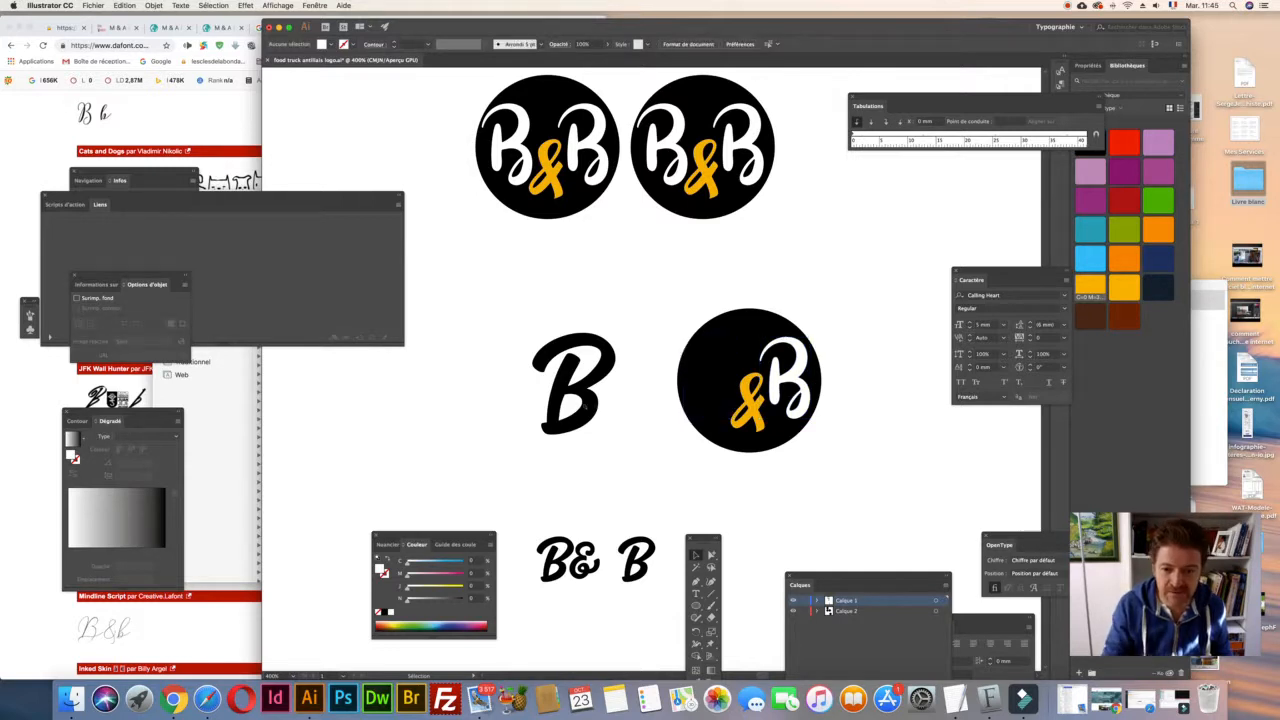
- Move the outlined Calling Heart B into the new badge in place of the first B and fill it white
left_click_drag(585, 405, 728, 395)
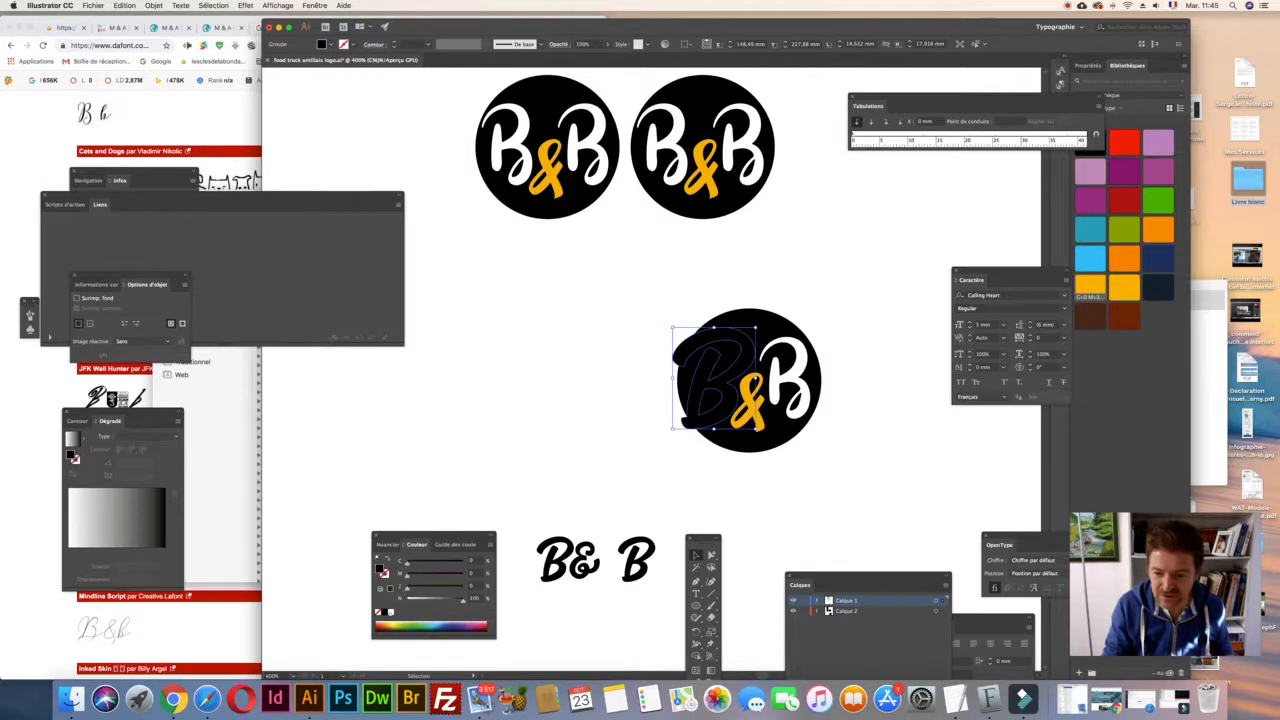
left_click(391, 612)
left_click(505, 453)
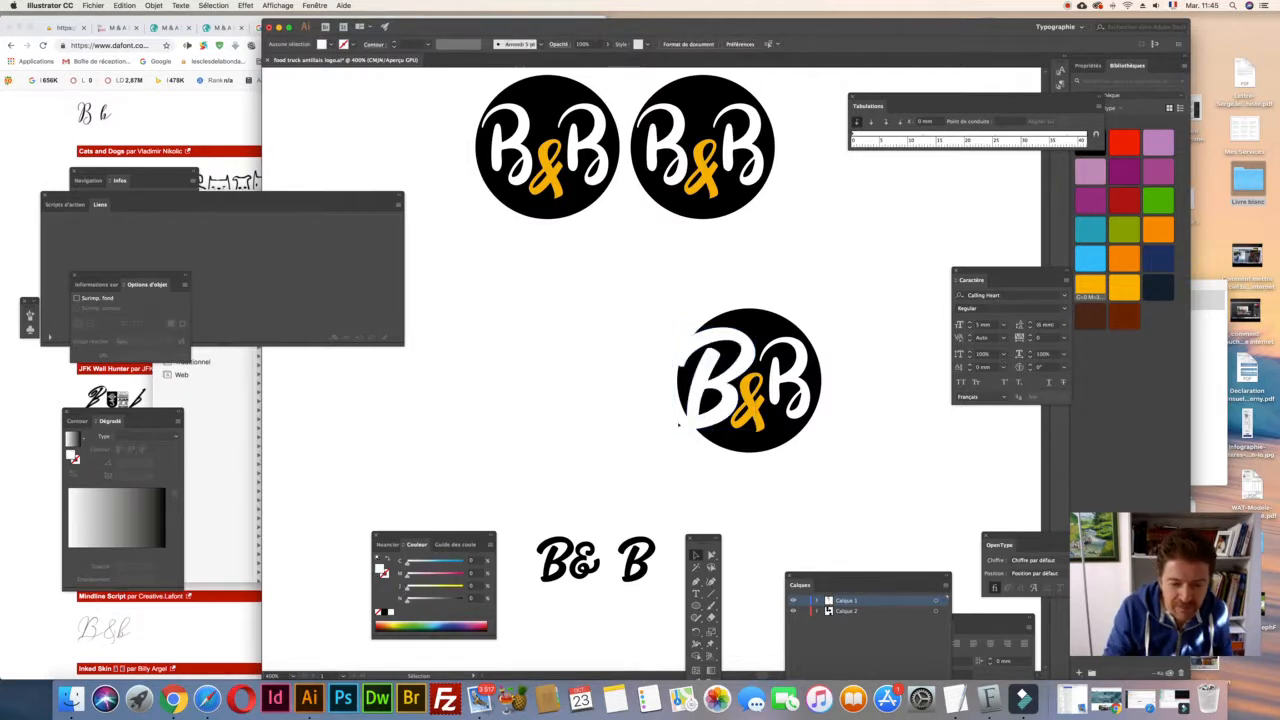
- Scale down the yellow ampersand slightly in the new badge
scroll(741, 418, "right", 1)
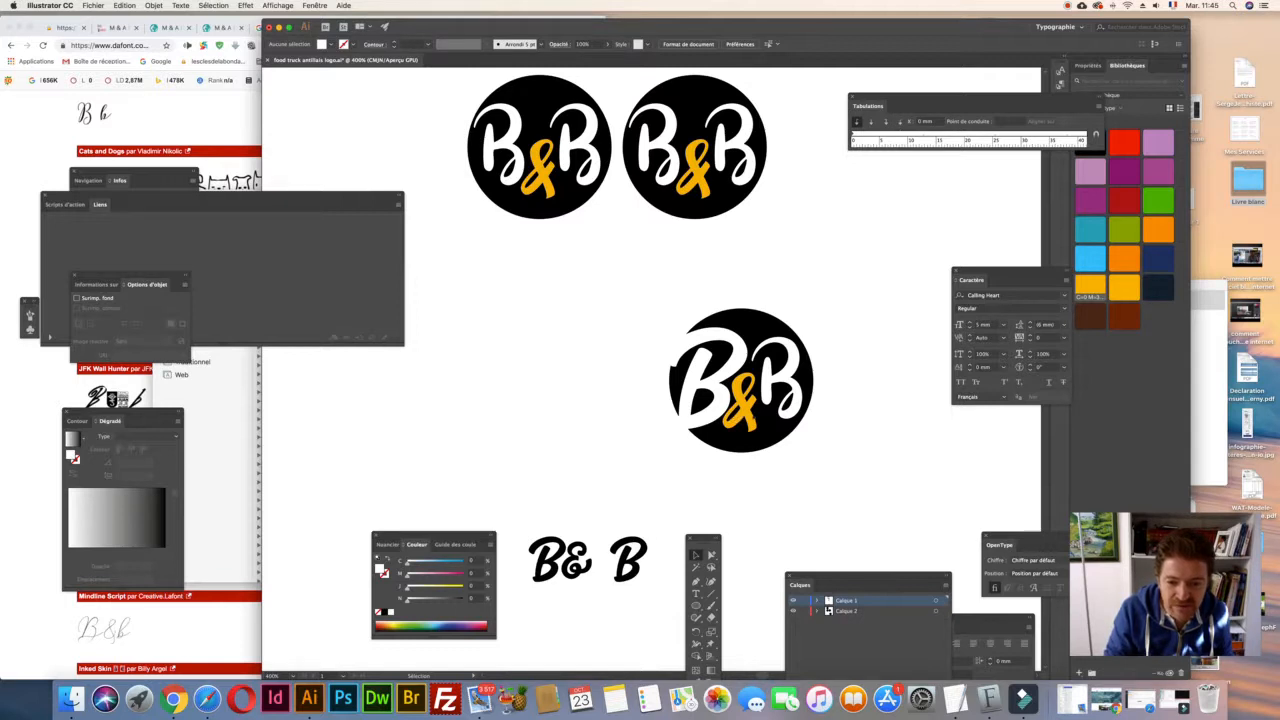
left_click(745, 402)
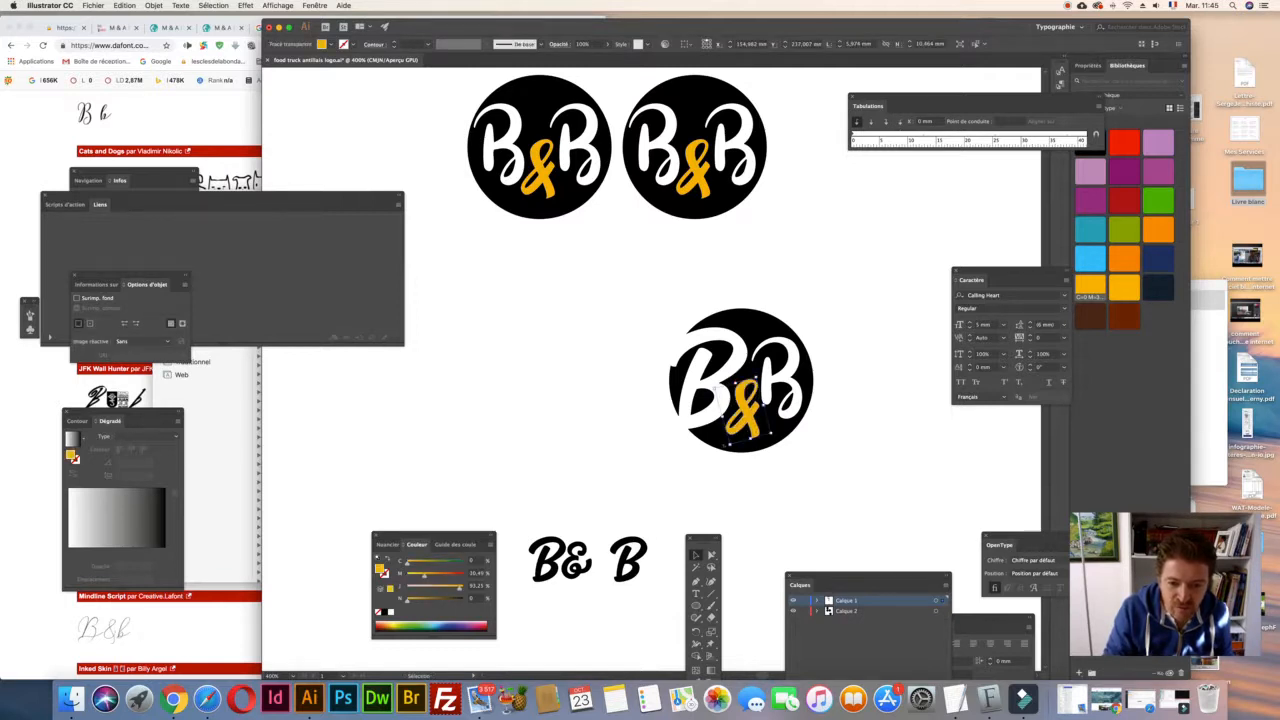
left_click_drag(729, 444, 733, 437)
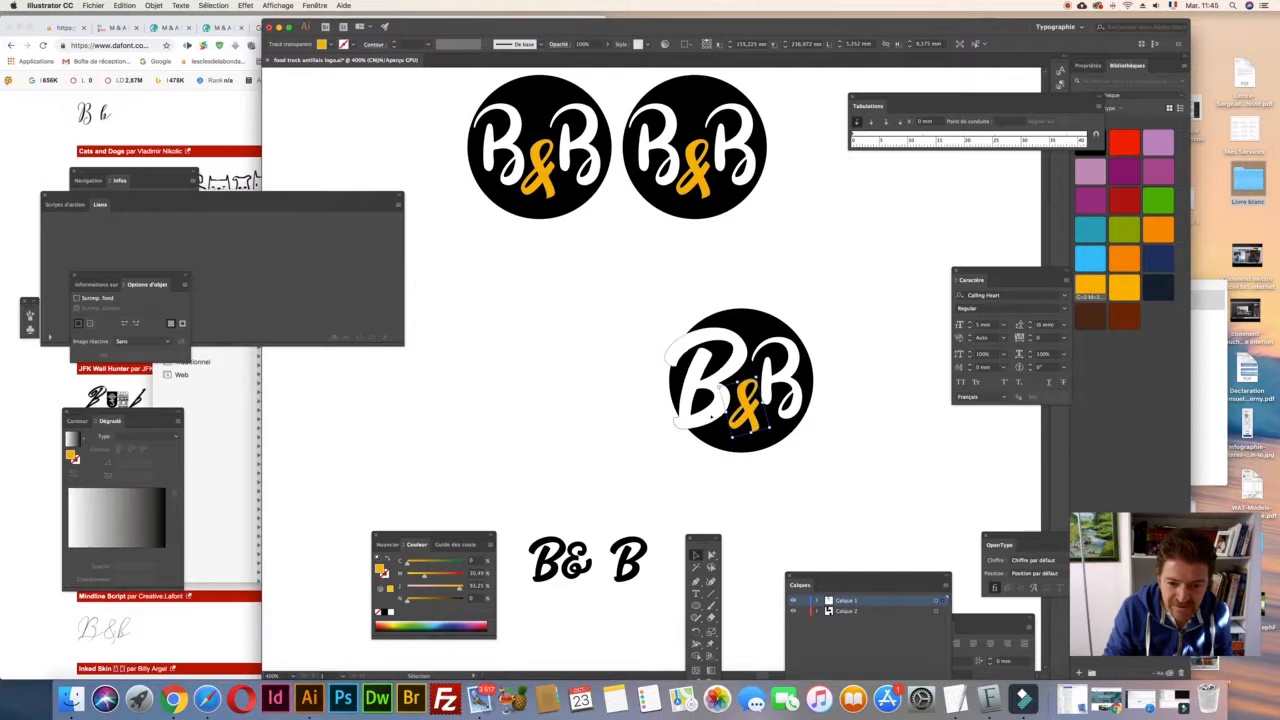
left_click(743, 475)
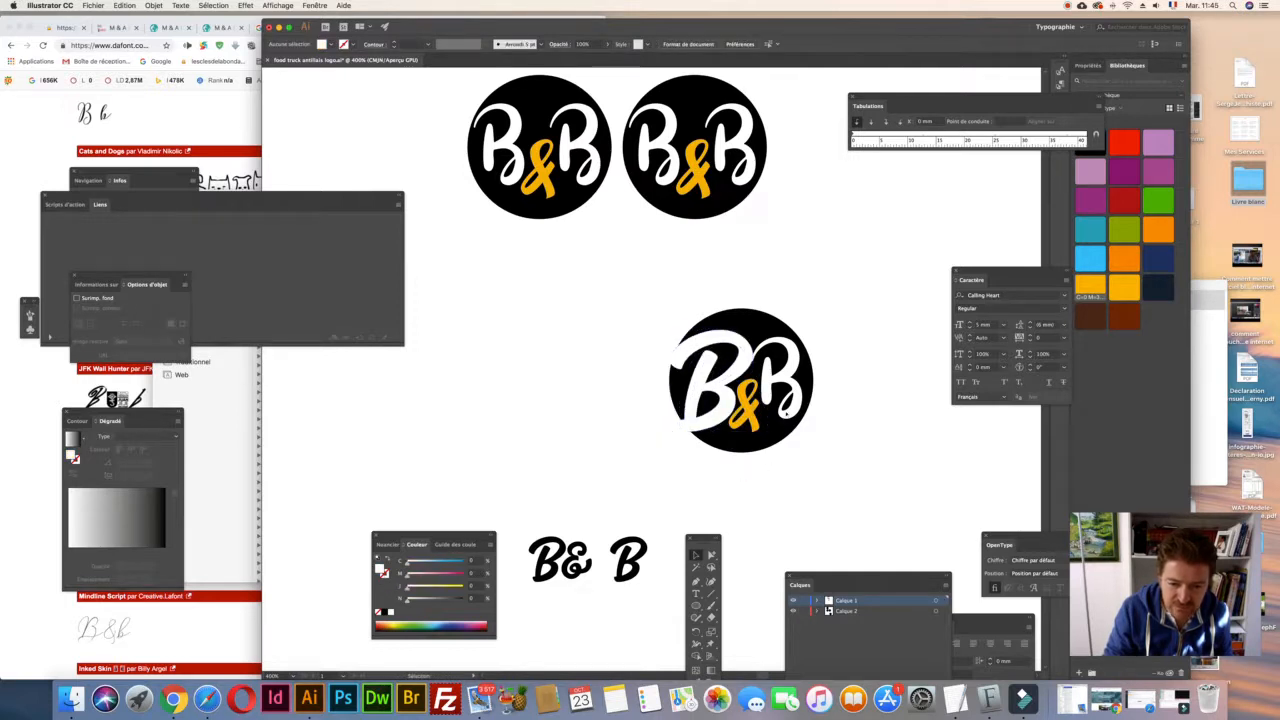
- Shrink the new badge's second B to about 7.7 mm wide and shift the ampersand slightly toward it
left_click(792, 392)
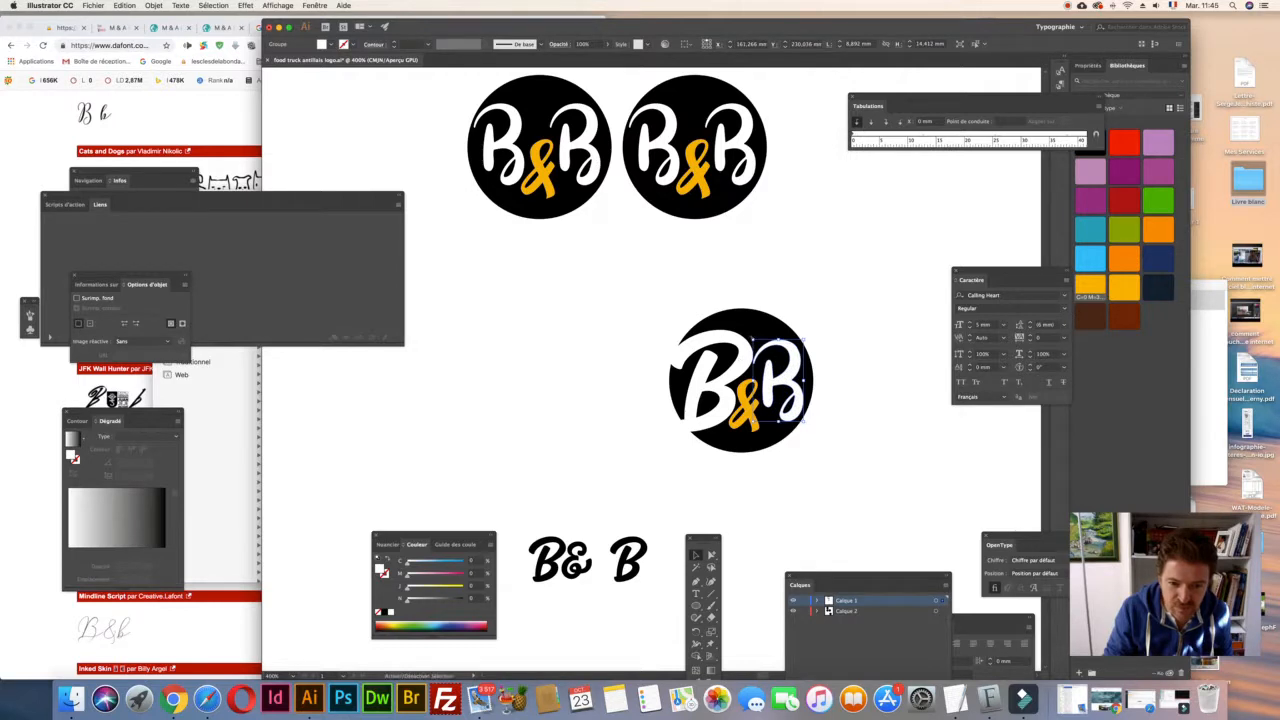
left_click(828, 436)
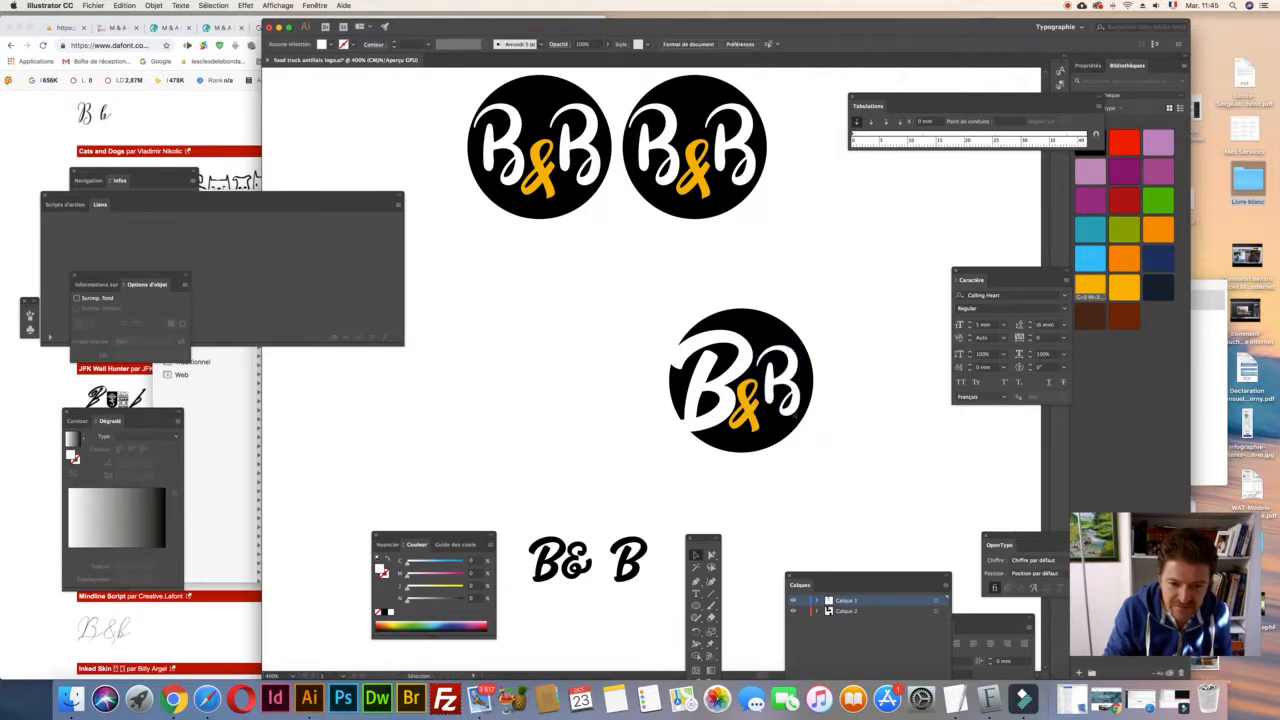
left_click(790, 392)
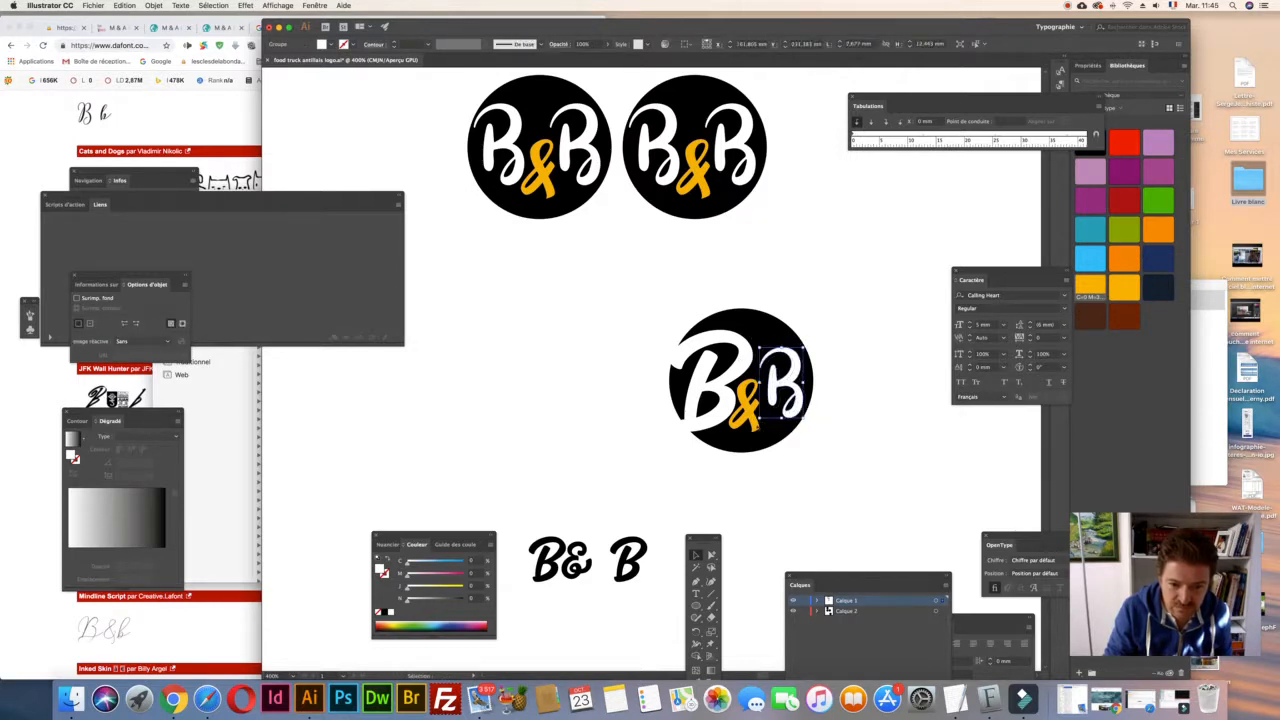
left_click_drag(749, 412, 753, 416)
left_click(805, 451)
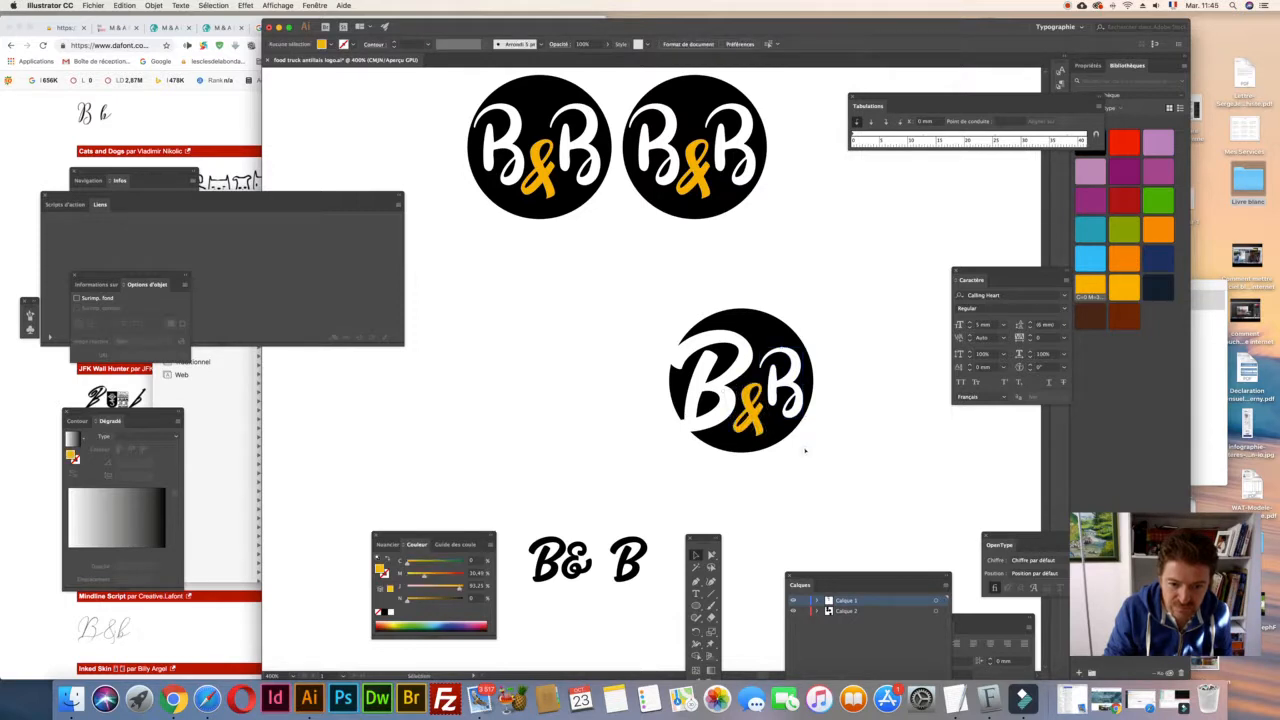
- Enlarge the first B of the new badge to about 15.3 mm wide
key("z")
left_click(792, 391)
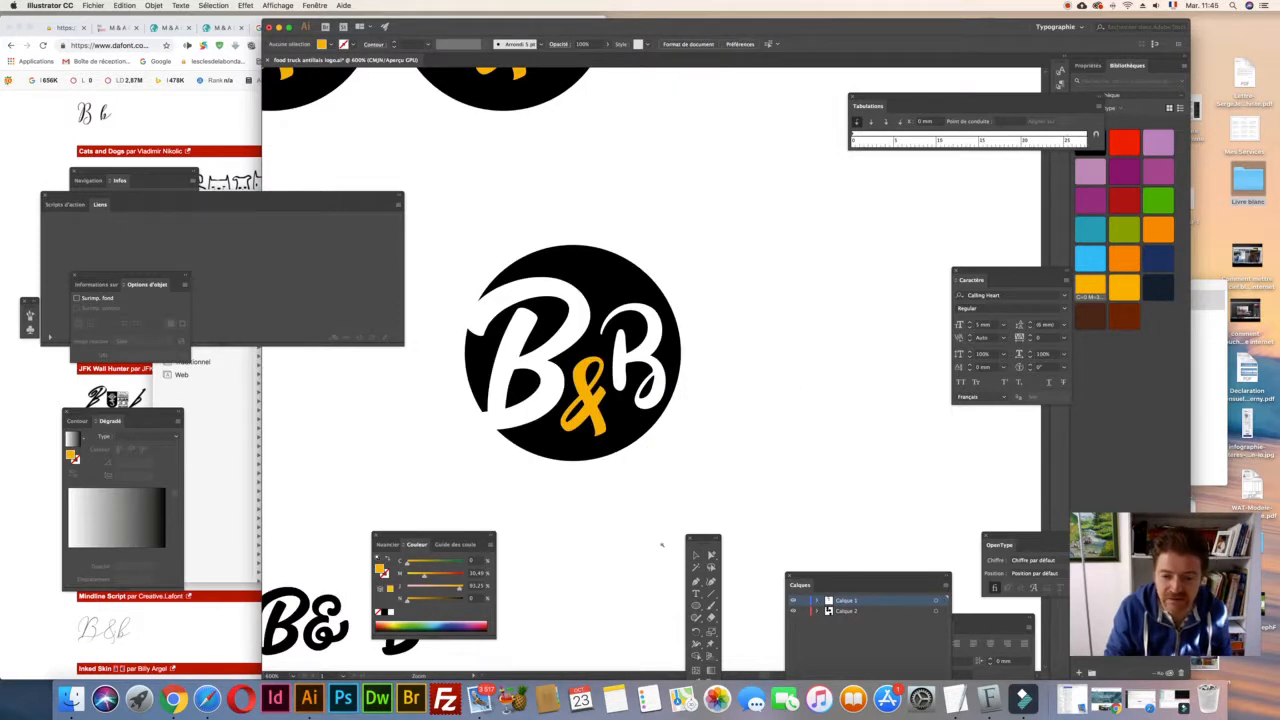
left_click(696, 555)
left_click(573, 305)
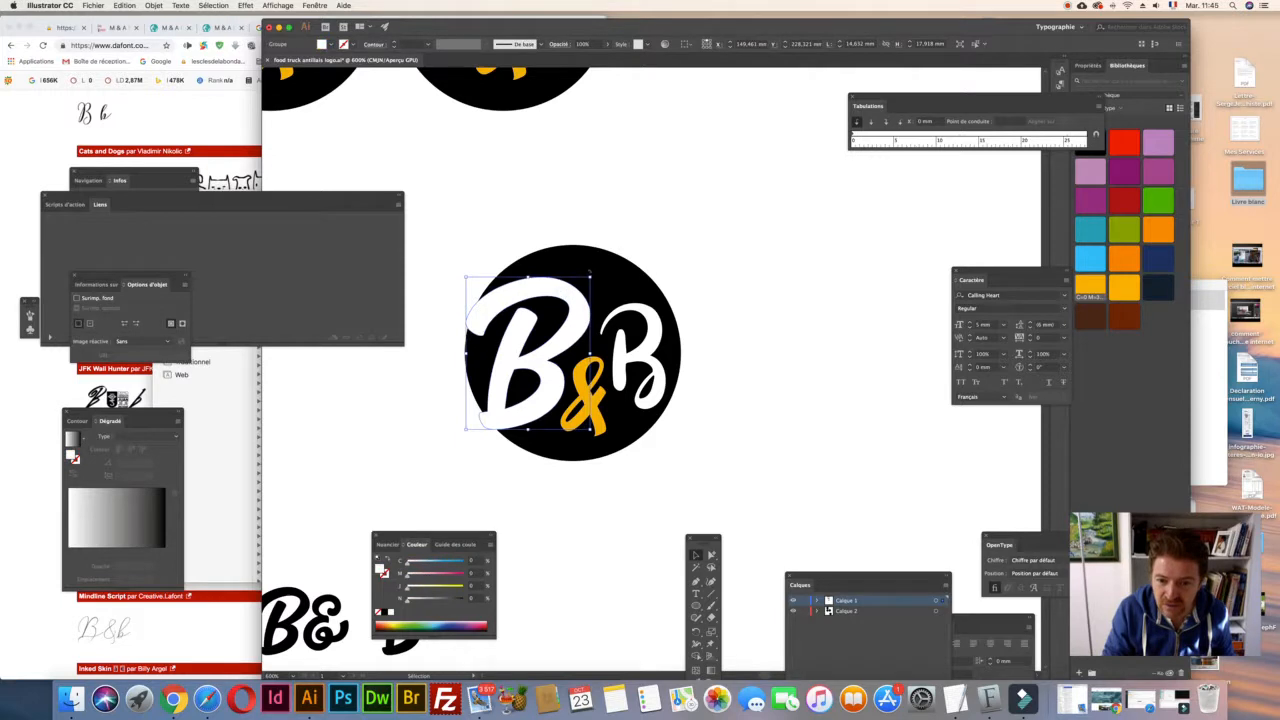
left_click_drag(590, 277, 596, 270)
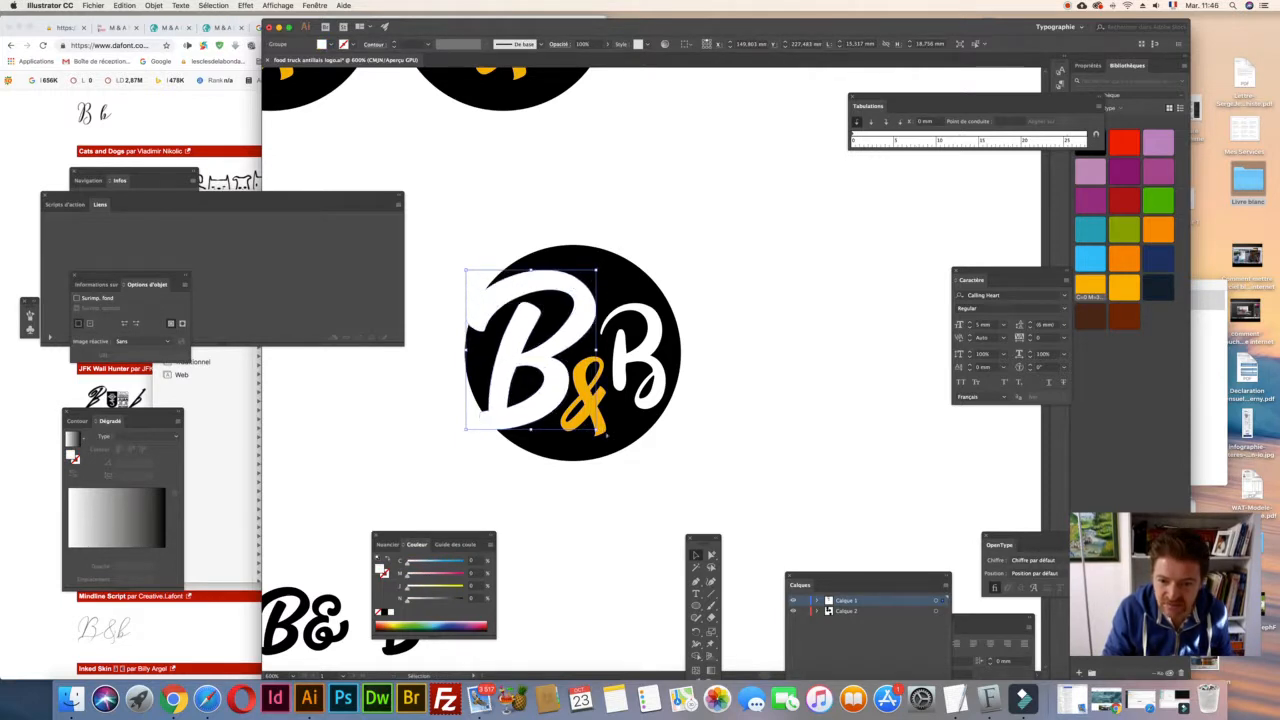
left_click(600, 429)
left_click(674, 437)
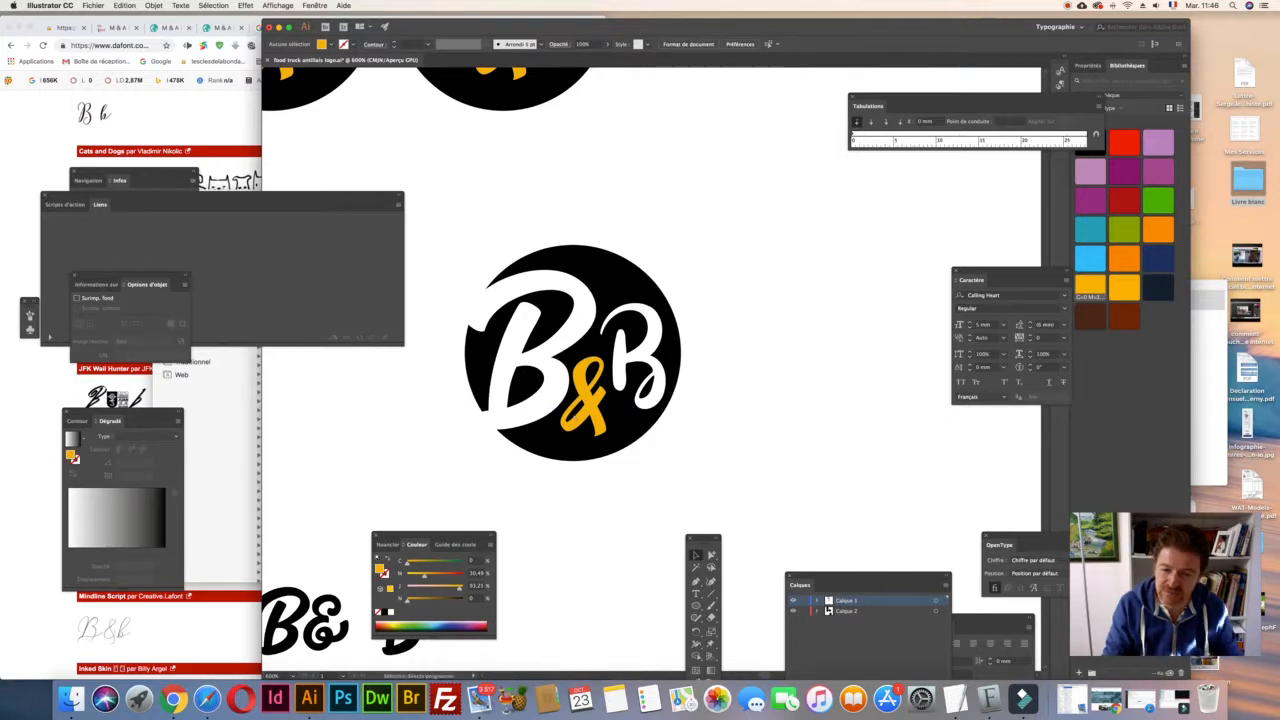
- Move the new badge below the others, place a copy beside it and replace the copy's second B with a duplicate of its first B
key("super+minus")
key("super+minus")
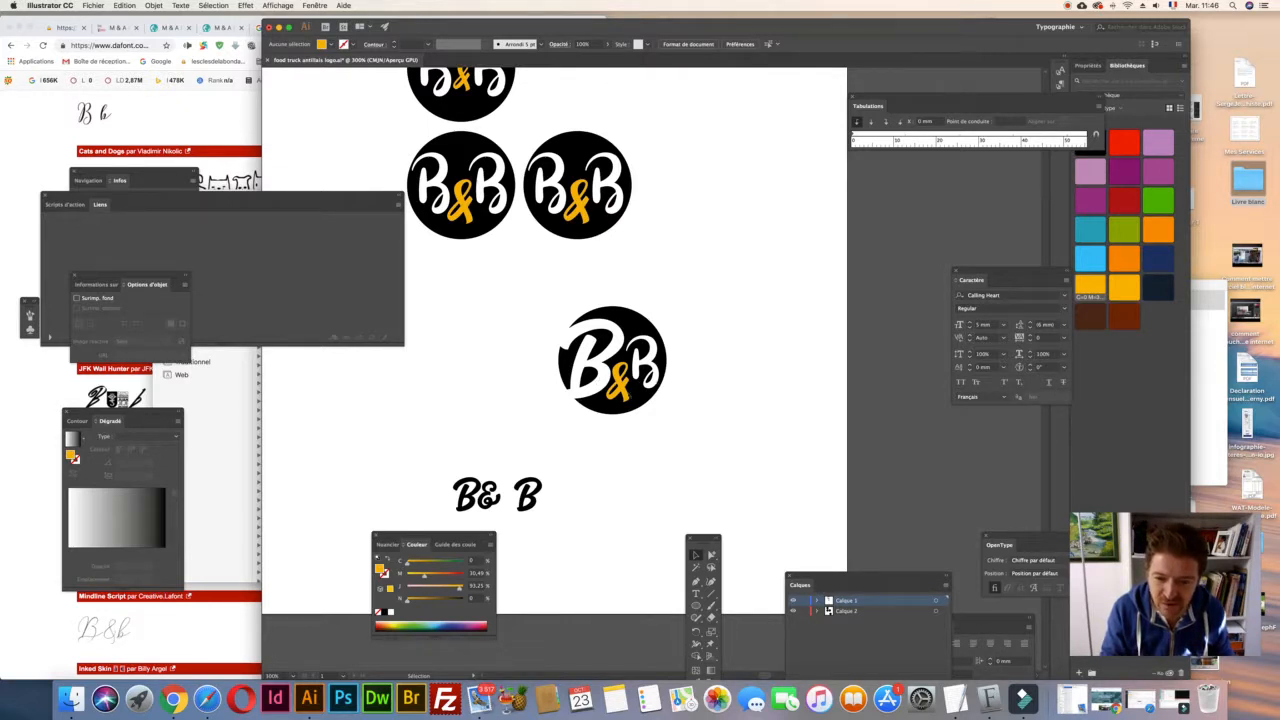
left_click_drag(695, 428, 544, 322)
left_click_drag(656, 399, 647, 329)
left_click(621, 434)
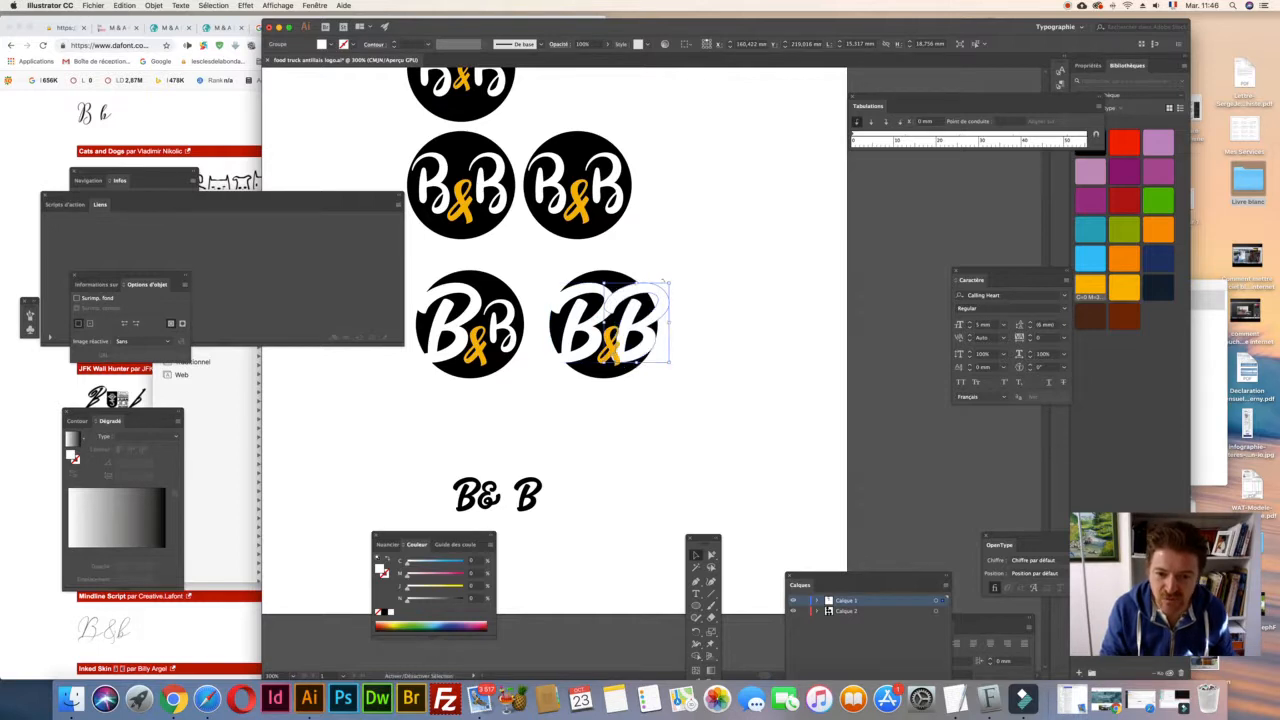
- Shrink the duplicated B to about 11.4 mm wide and scale down the ampersand between the two Bs
left_click_drag(668, 283, 653, 290)
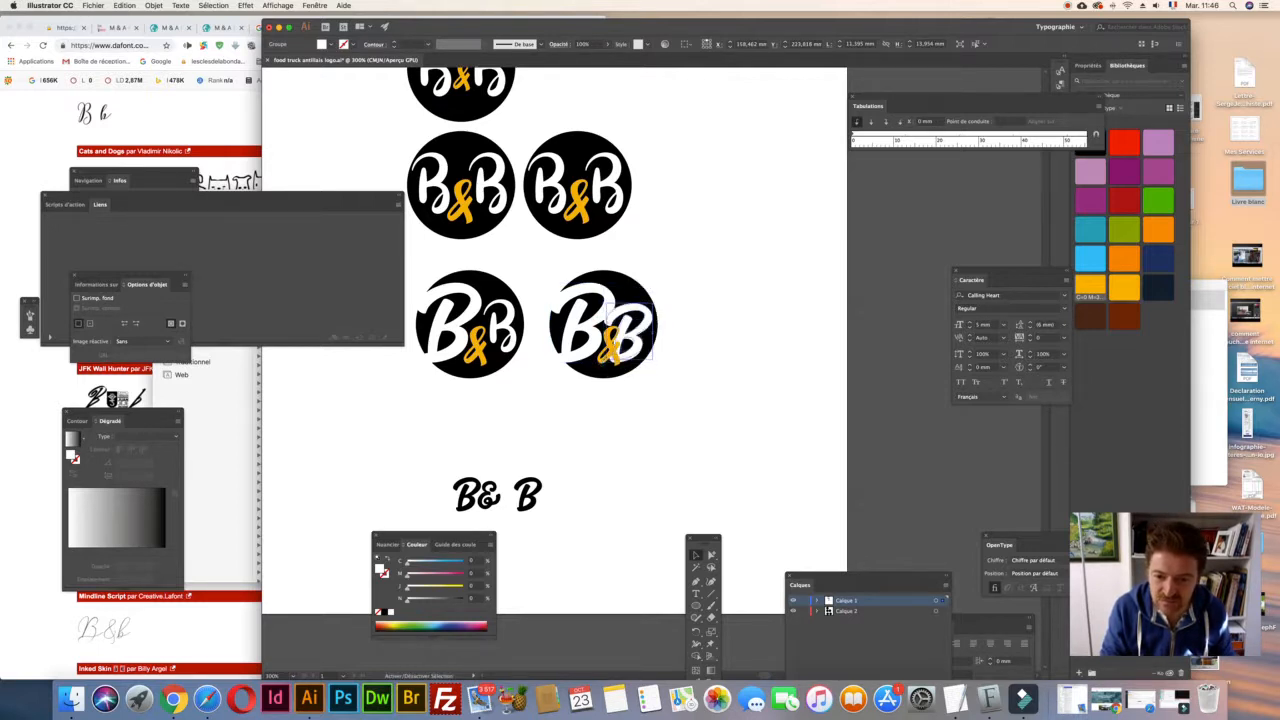
left_click(744, 369)
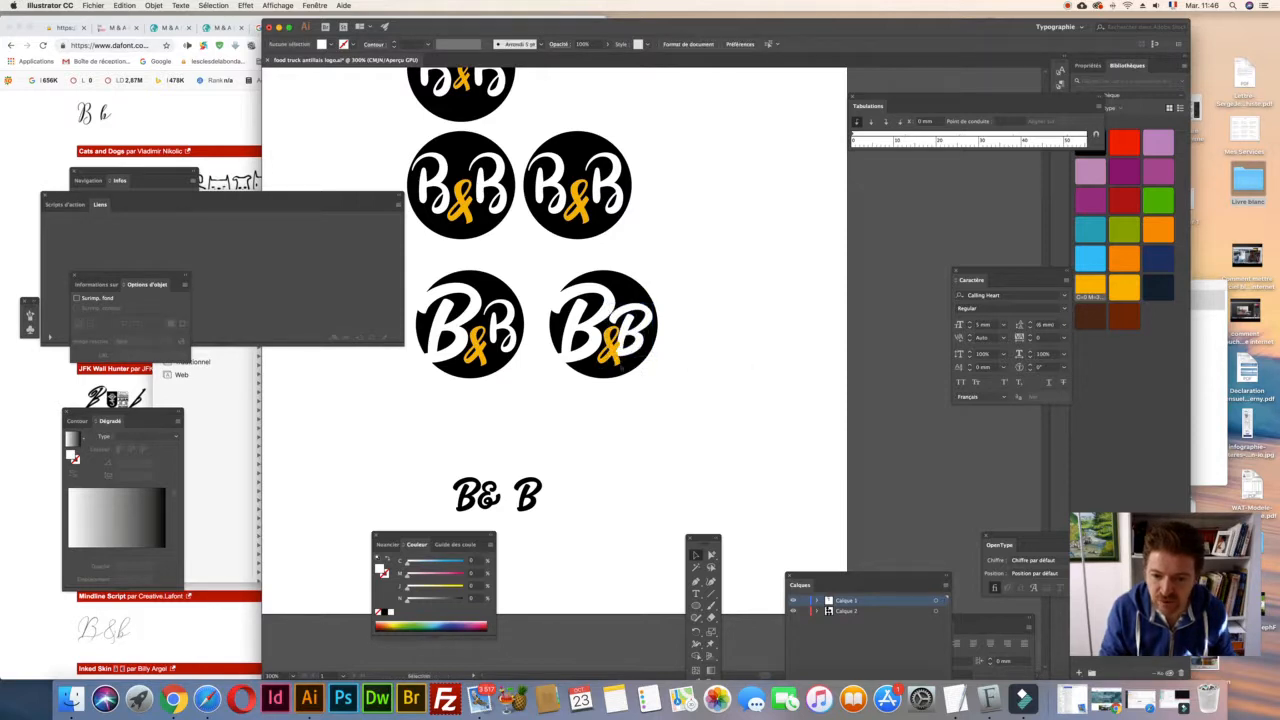
left_click(608, 362)
left_click(714, 389)
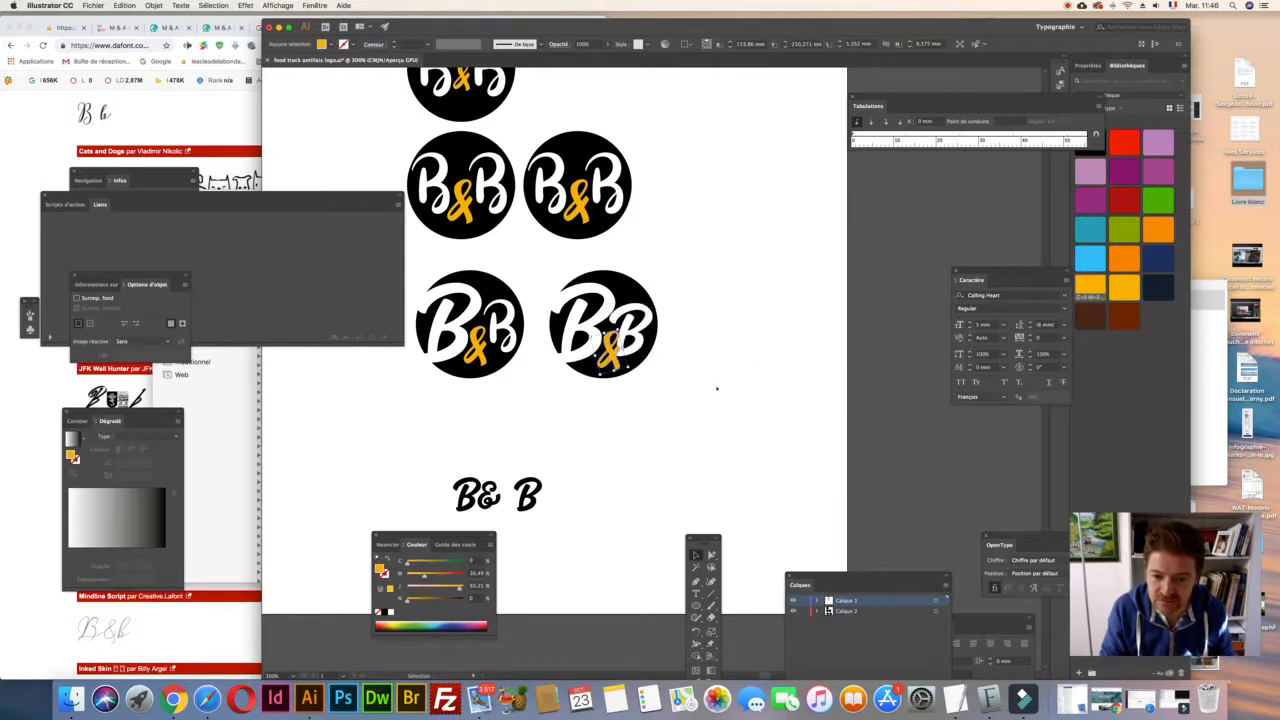
left_click(603, 345)
key("super+z")
key("super+z")
left_click(713, 380)
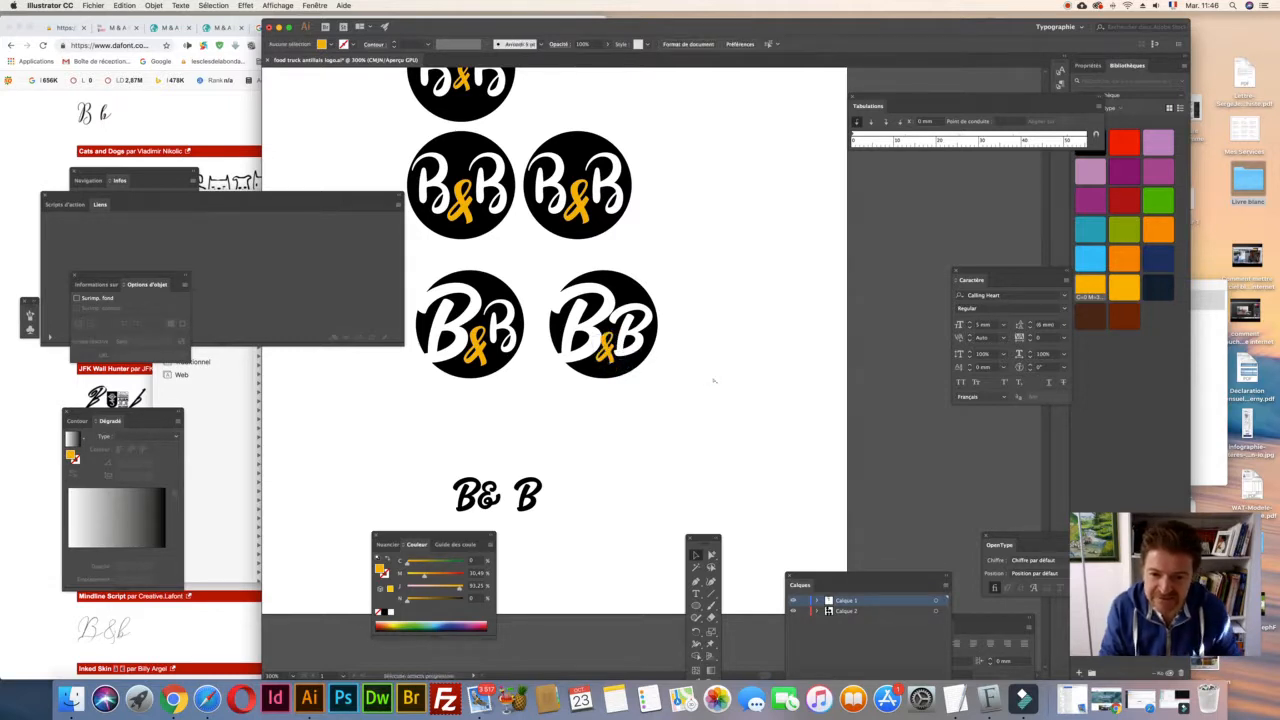
- Shift the ampersand of the right-hand badge slightly left and scale it to about 4.4 mm wide
key("super+plus")
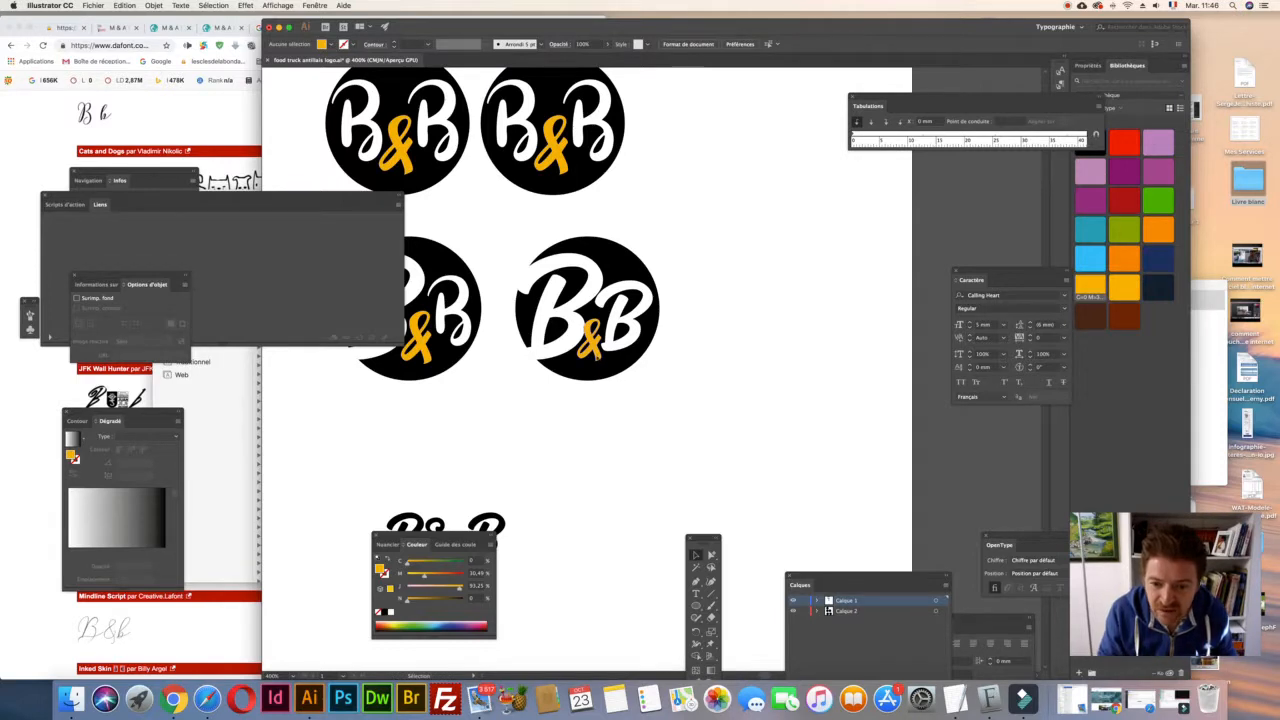
left_click(588, 340)
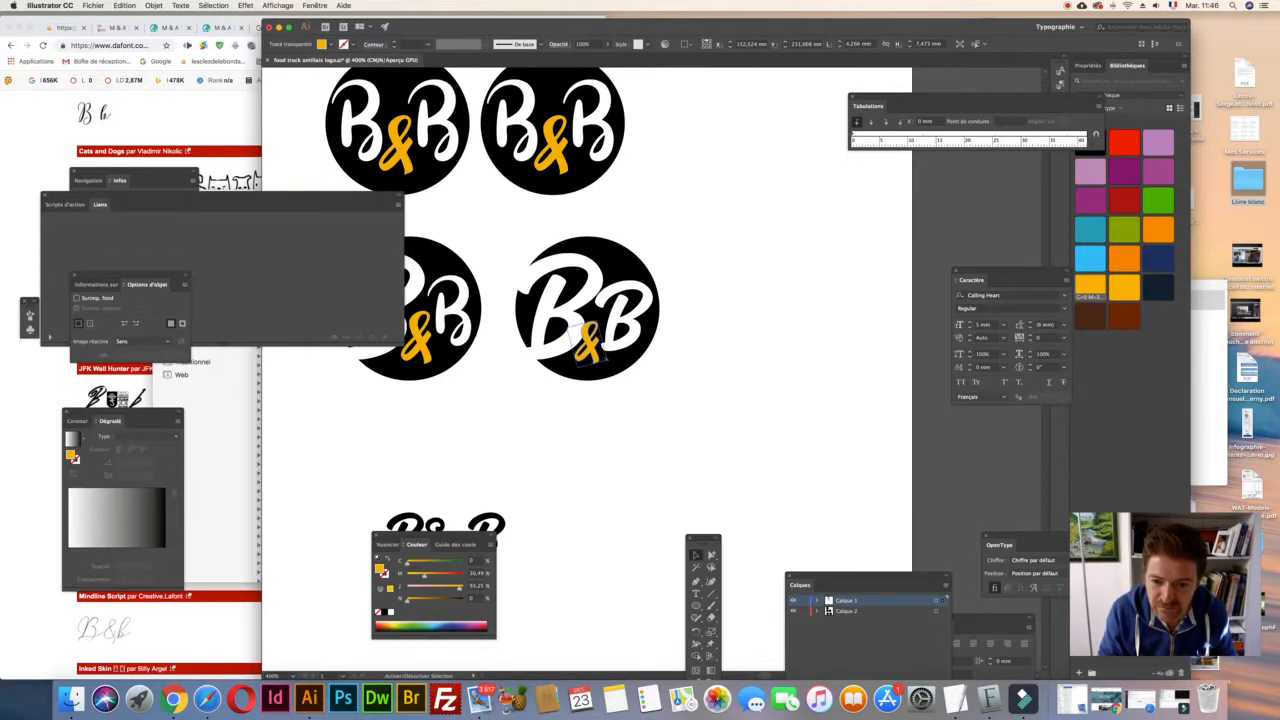
left_click_drag(606, 360, 574, 367)
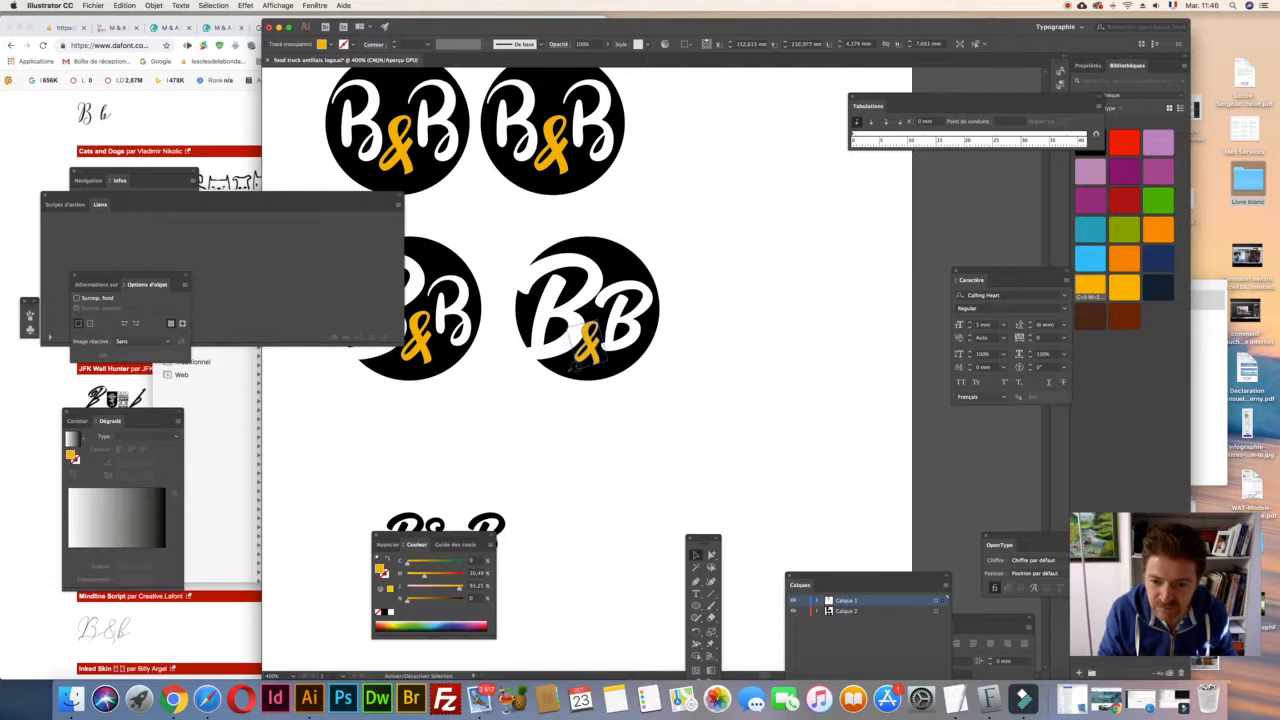
left_click(690, 379)
- Rescale the second B of the right-hand badge to about 11 mm wide
scroll(690, 379, "left", 5)
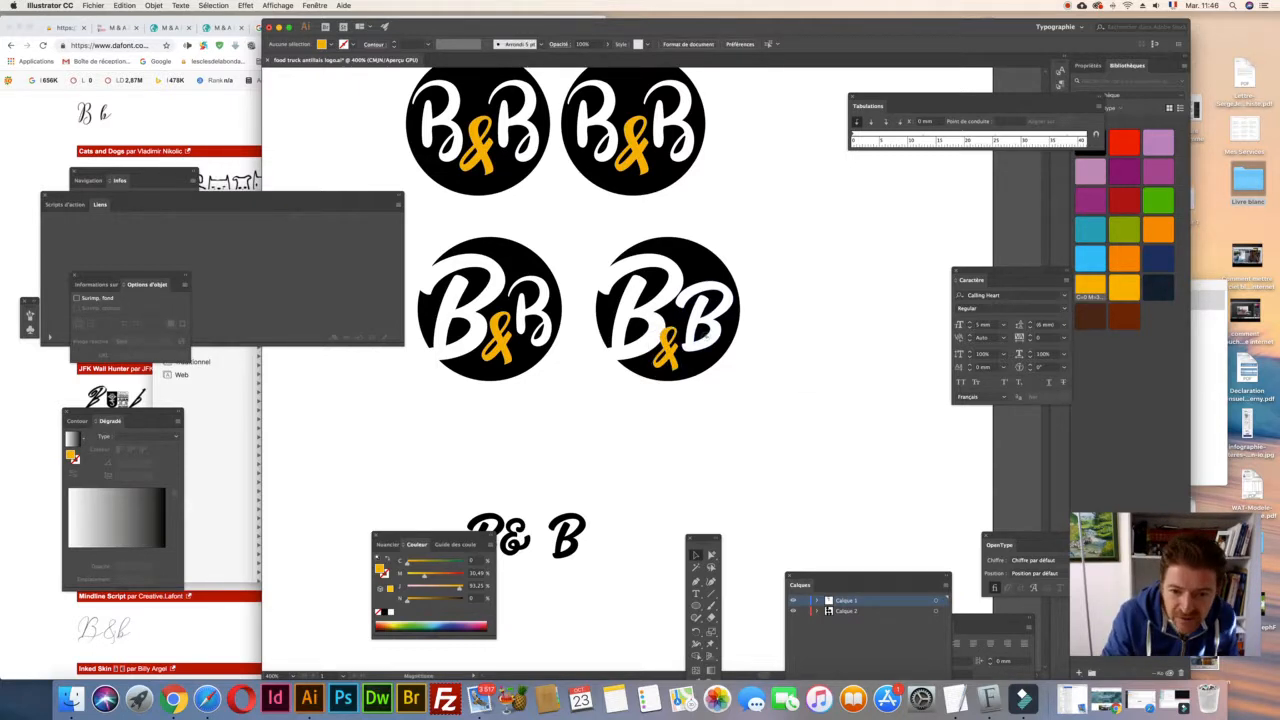
left_click_drag(706, 337, 707, 333)
left_click(771, 364)
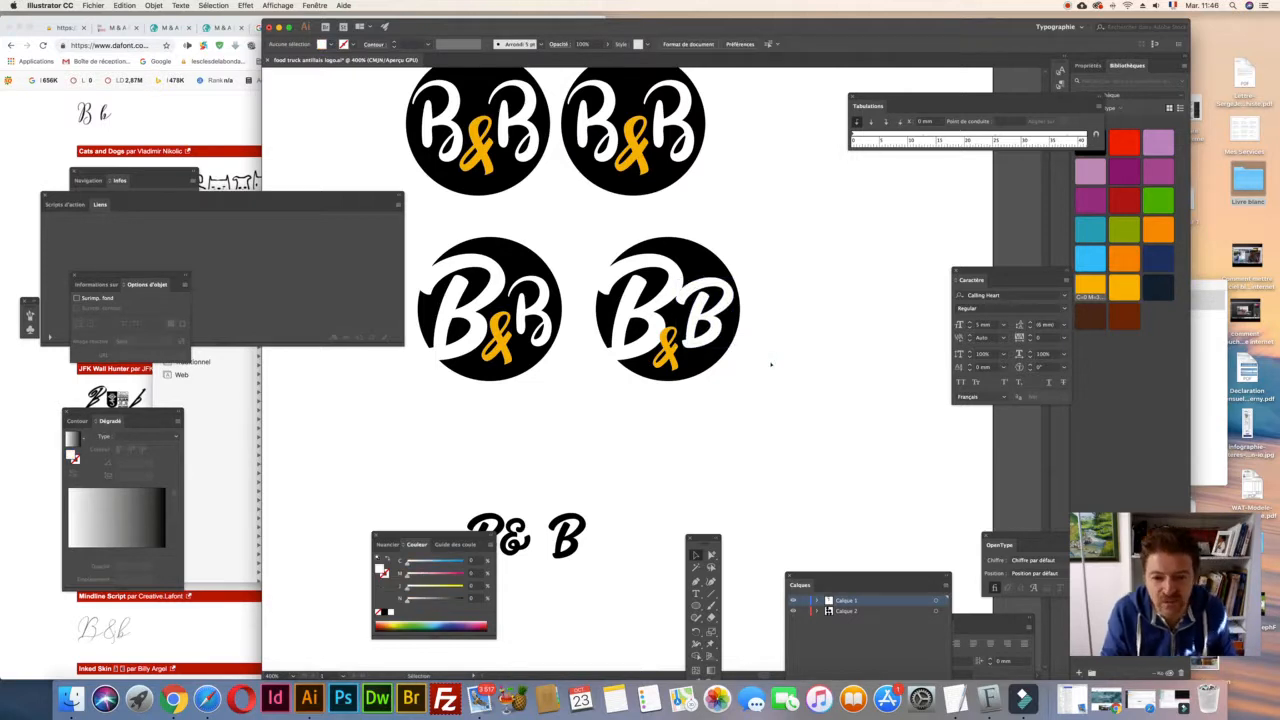
left_click(697, 340)
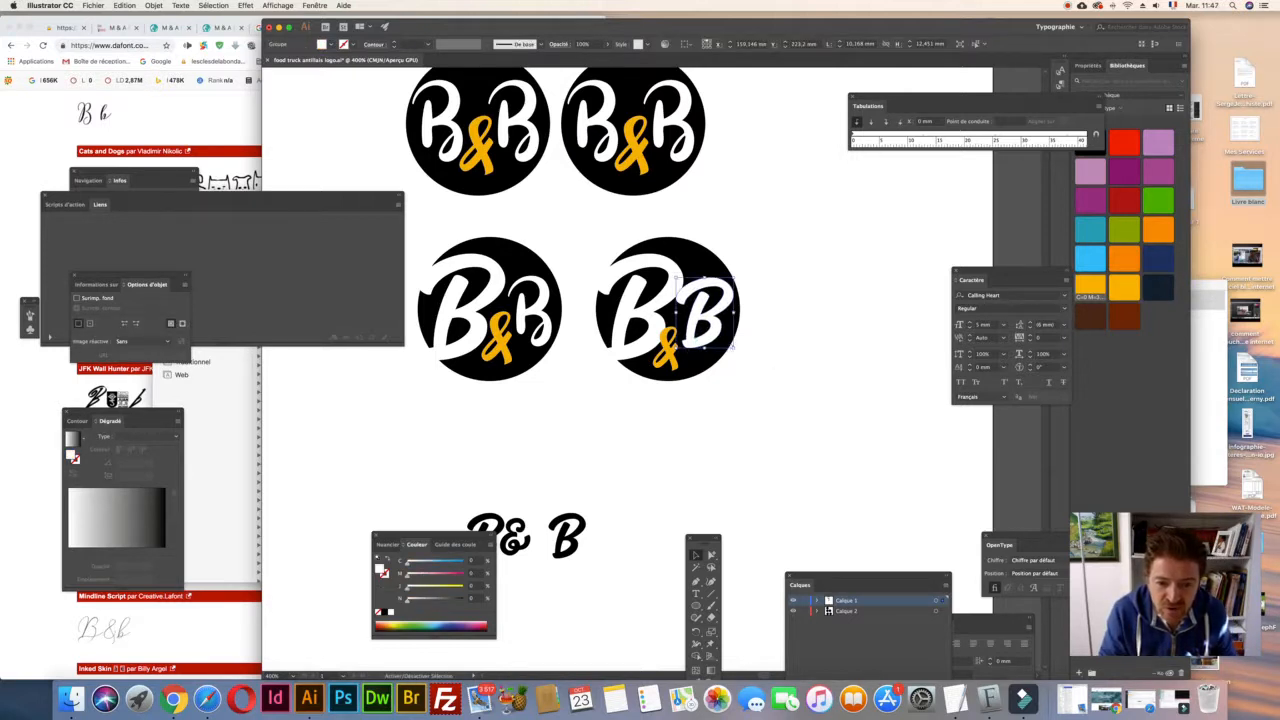
left_click_drag(732, 348, 736, 366)
left_click(783, 380)
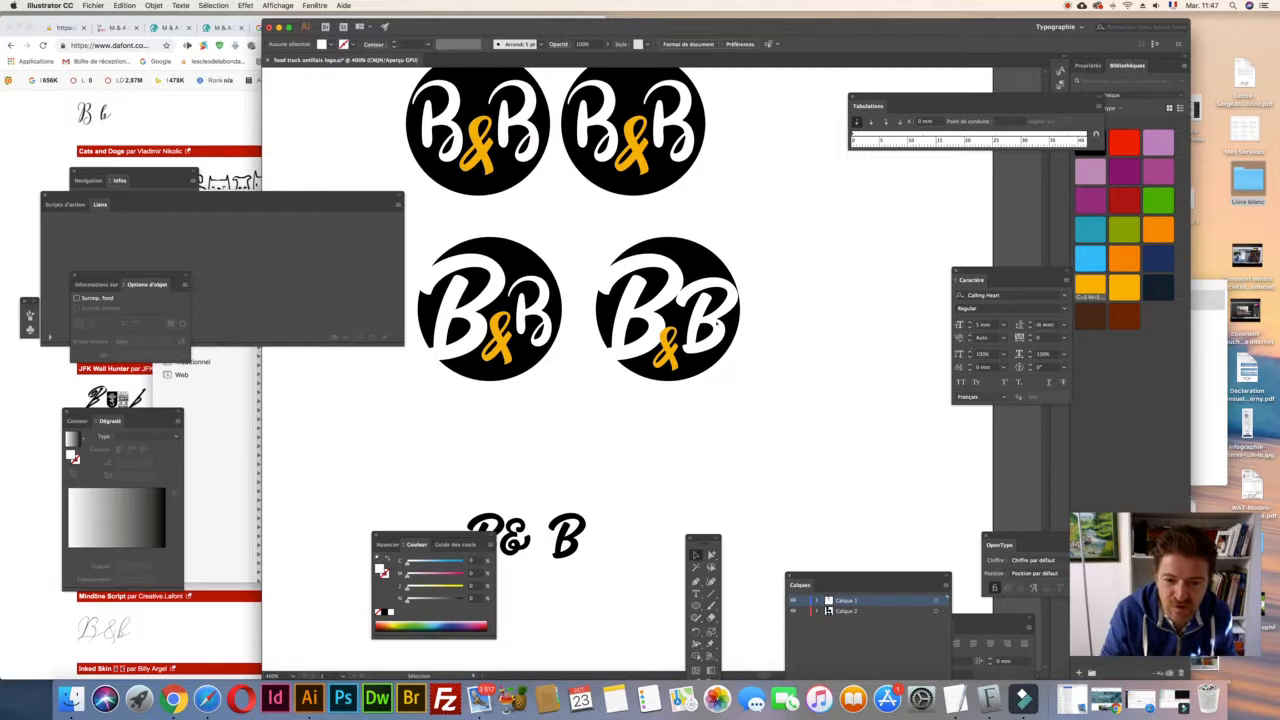
- Nudge the second B upward and enlarge it slightly to about 11.1 mm wide
left_click(717, 325)
key("super+plus")
key("super+plus")
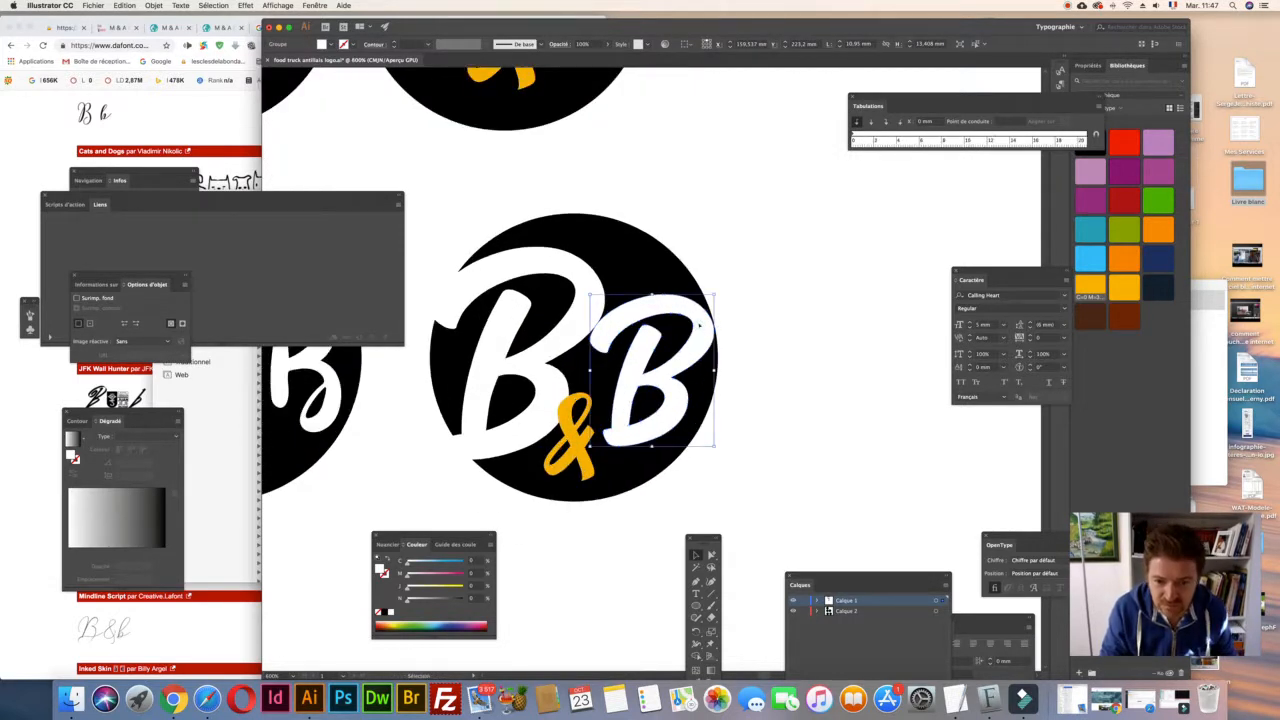
key("Up")
left_click_drag(714, 445, 718, 452)
left_click(820, 429)
scroll(822, 427, "left", 5)
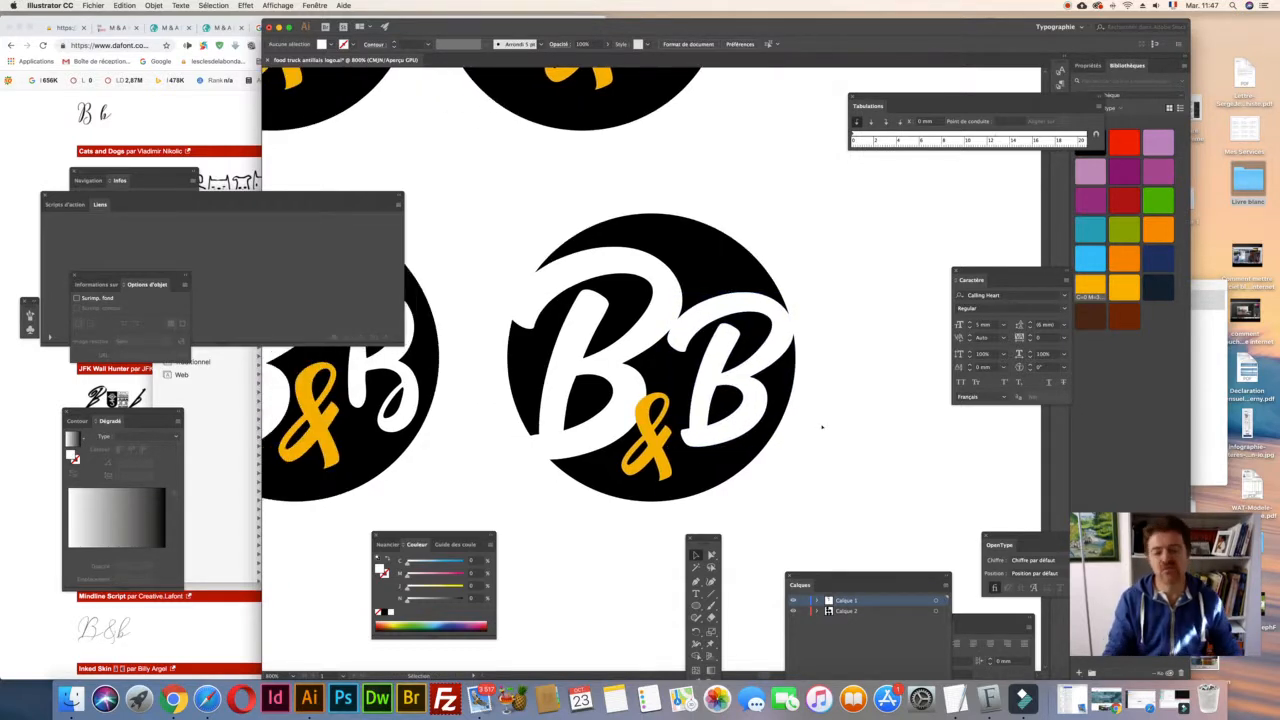
- Fine-tune the second B's position so its upper stroke meets the first B
left_click(688, 330)
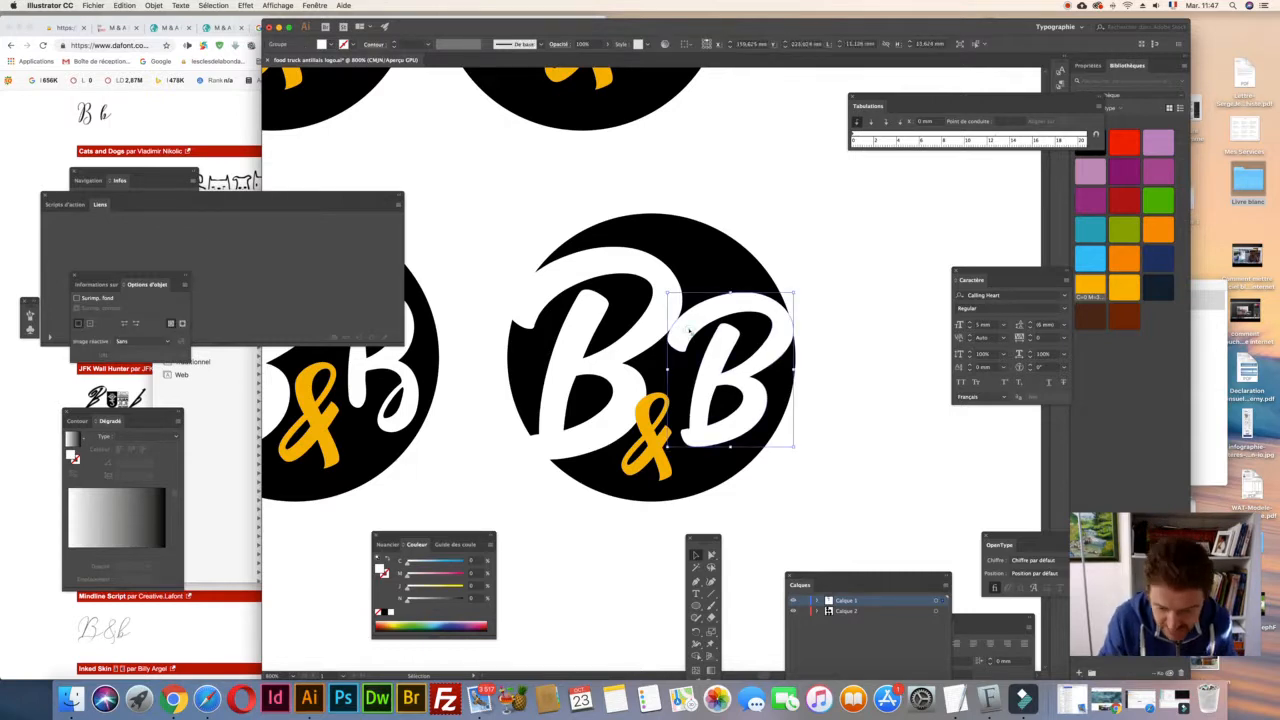
left_click_drag(688, 330, 686, 329)
left_click(845, 376)
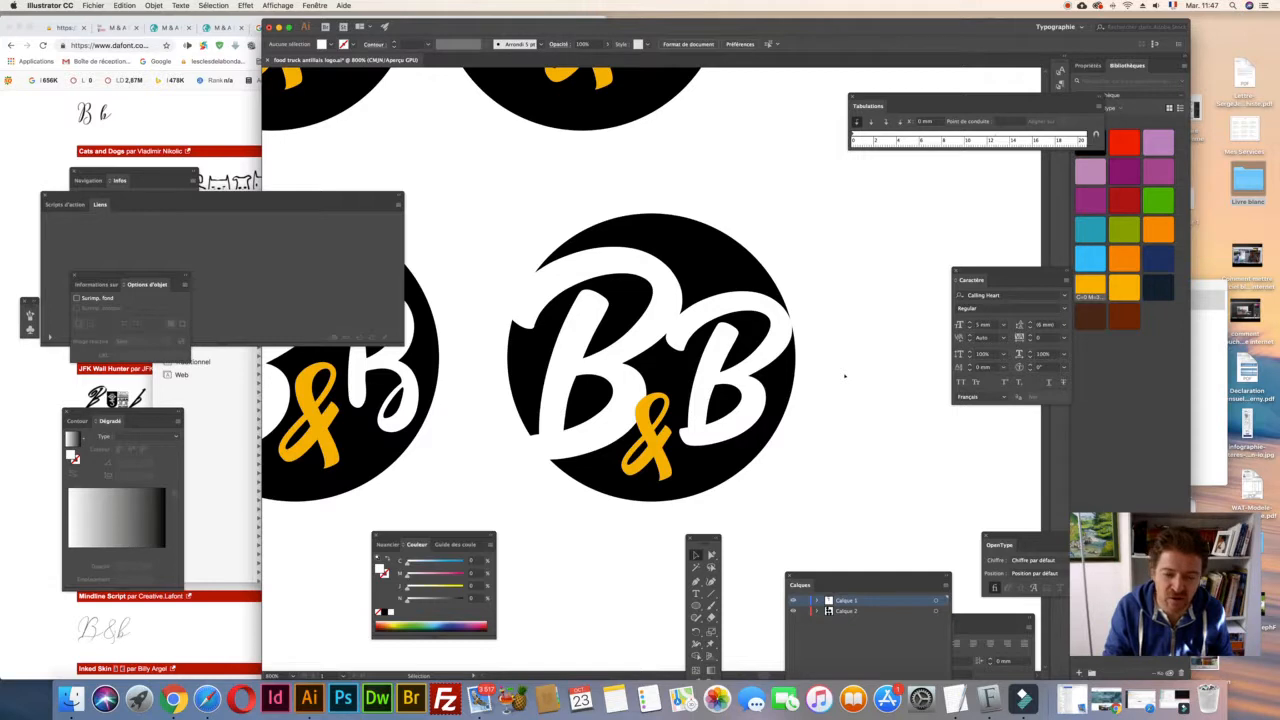
left_click(743, 395)
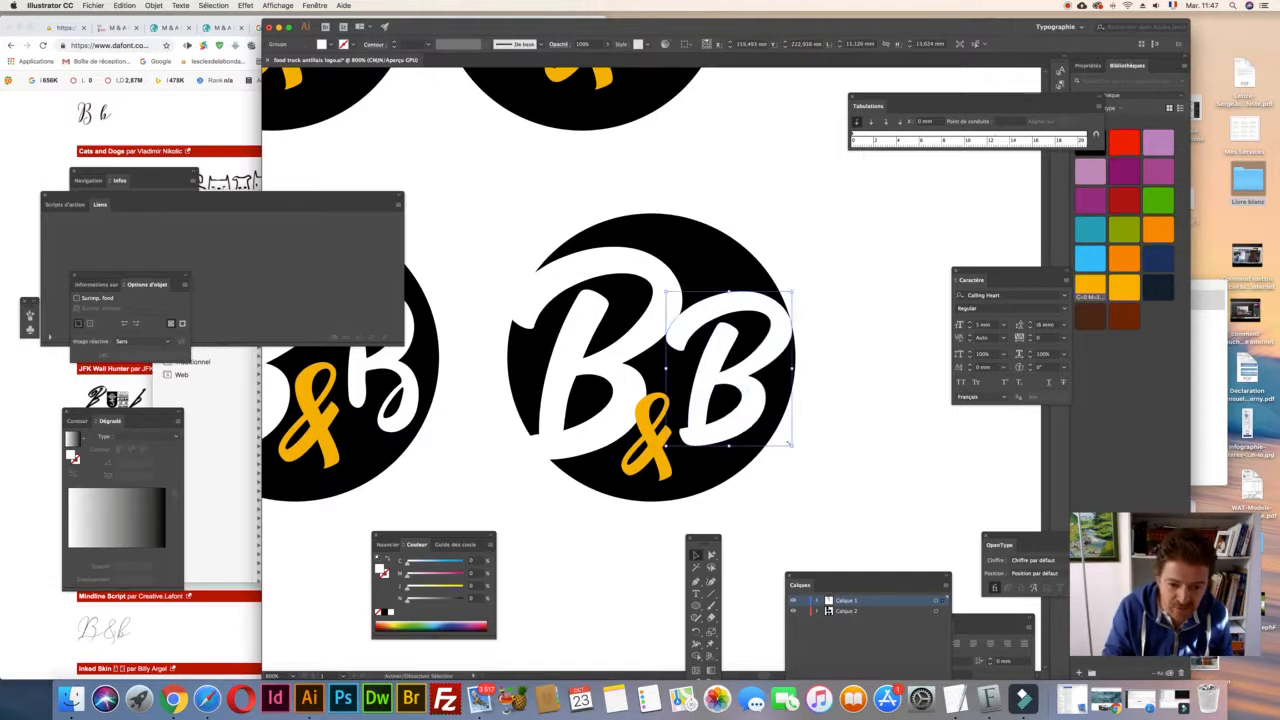
left_click(835, 459)
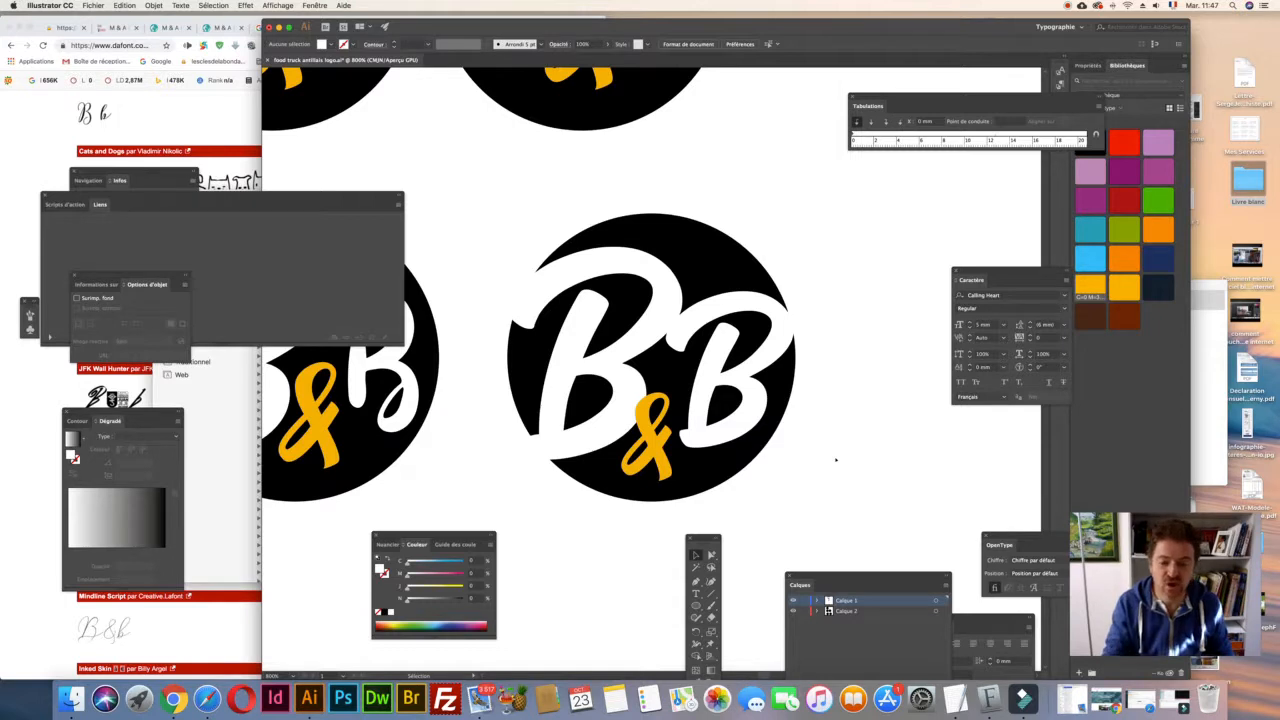
- Move the whole badge with the joined Bs farther right, away from the neighbouring badge
key("super+minus")
left_click(617, 291)
left_click(816, 449)
key("super+minus")
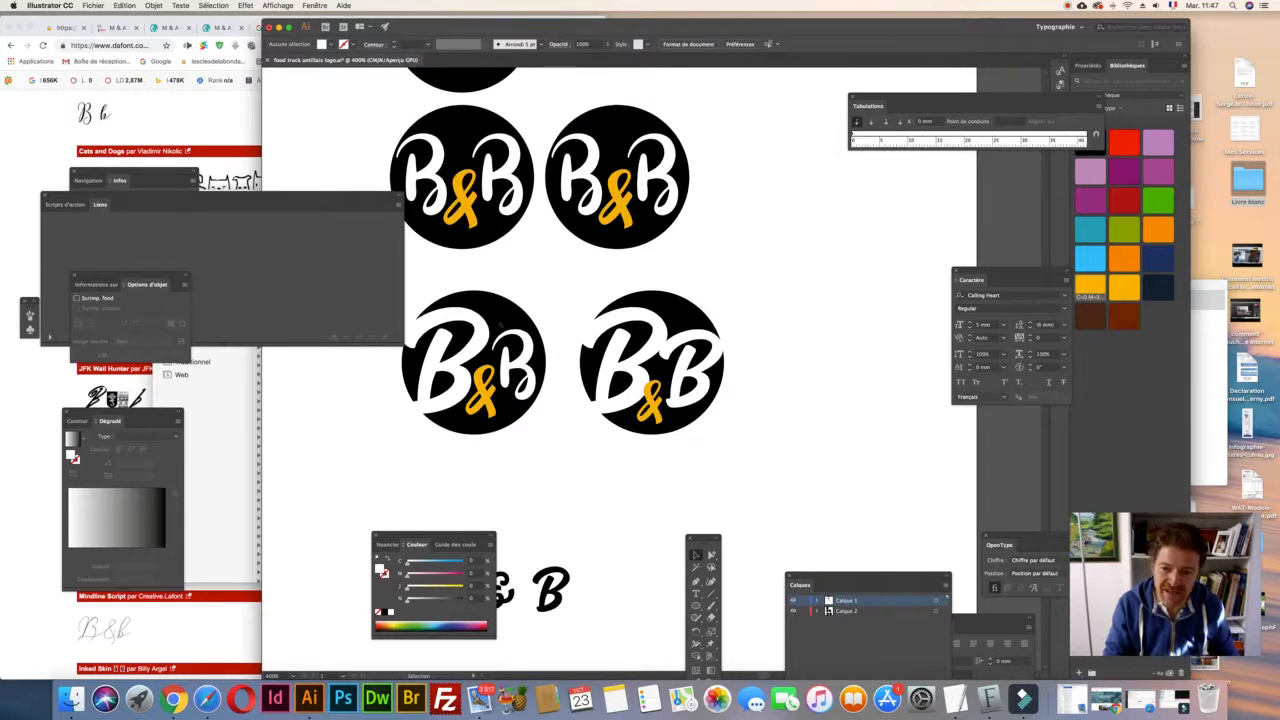
left_click_drag(546, 295, 391, 446)
left_click(577, 290)
left_click_drag(575, 288, 738, 440)
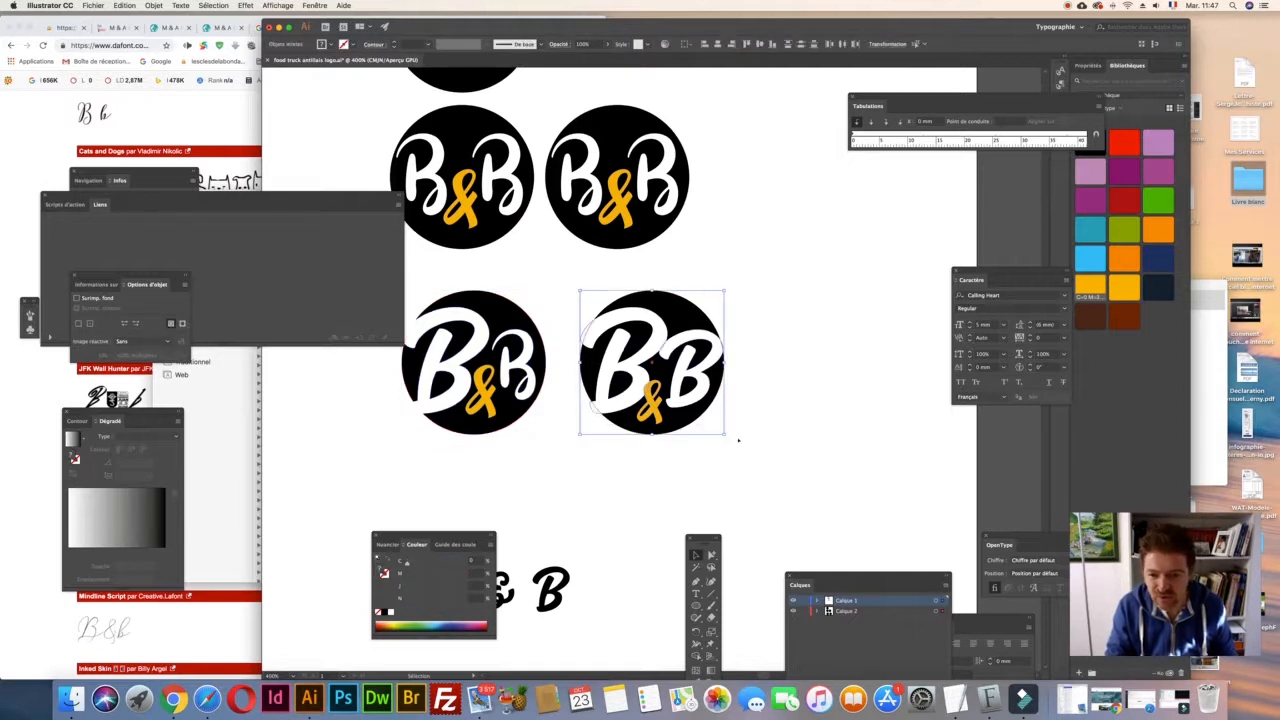
left_click(738, 440)
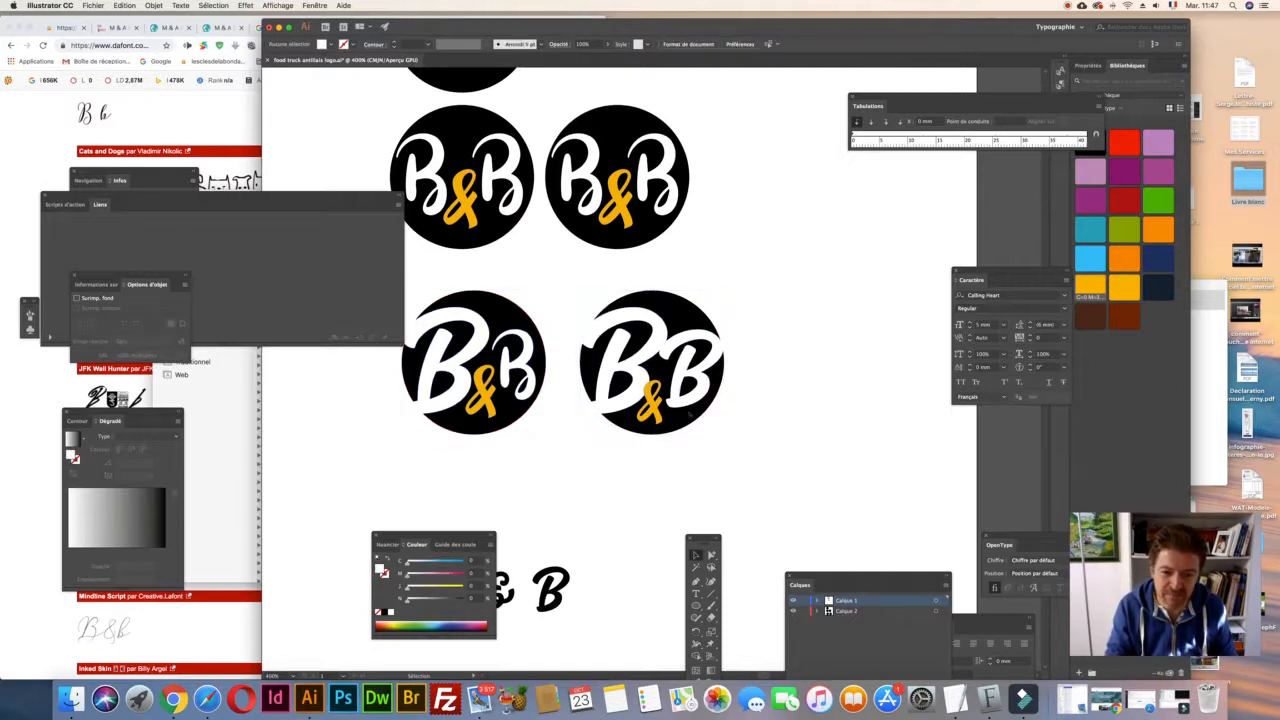
left_click_drag(572, 285, 784, 437)
scroll(759, 469, "down", 2)
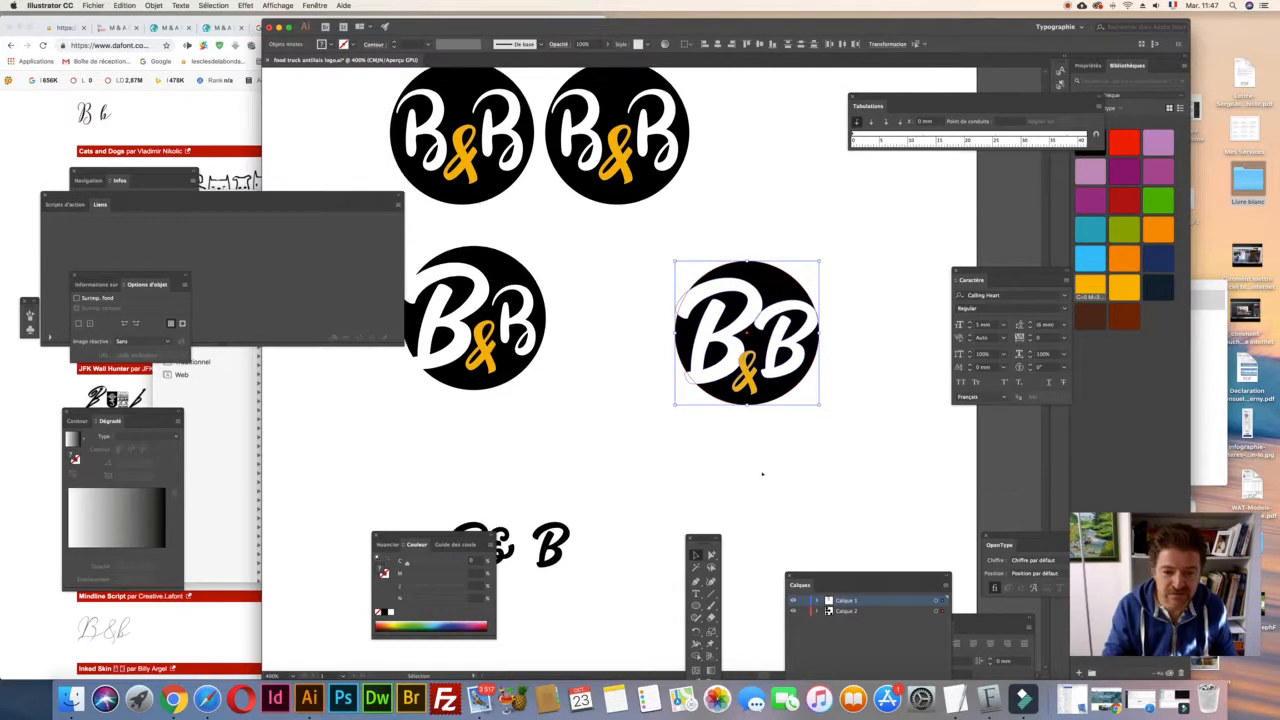
left_click(772, 481)
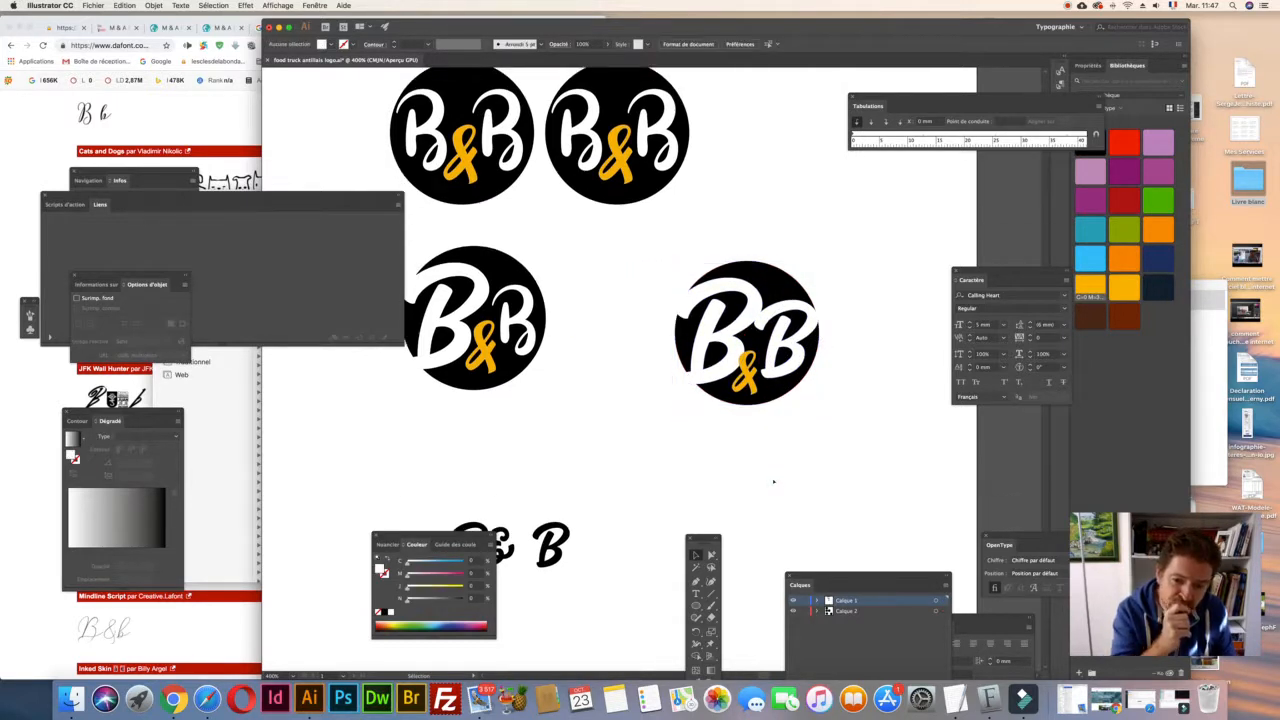
- Place the joined-B badge beside the left-hand badge and put a copy of it to its right
left_click(798, 360)
left_click(822, 437)
left_click(885, 320)
key("Delete")
left_click_drag(657, 250, 858, 367)
left_click(838, 419)
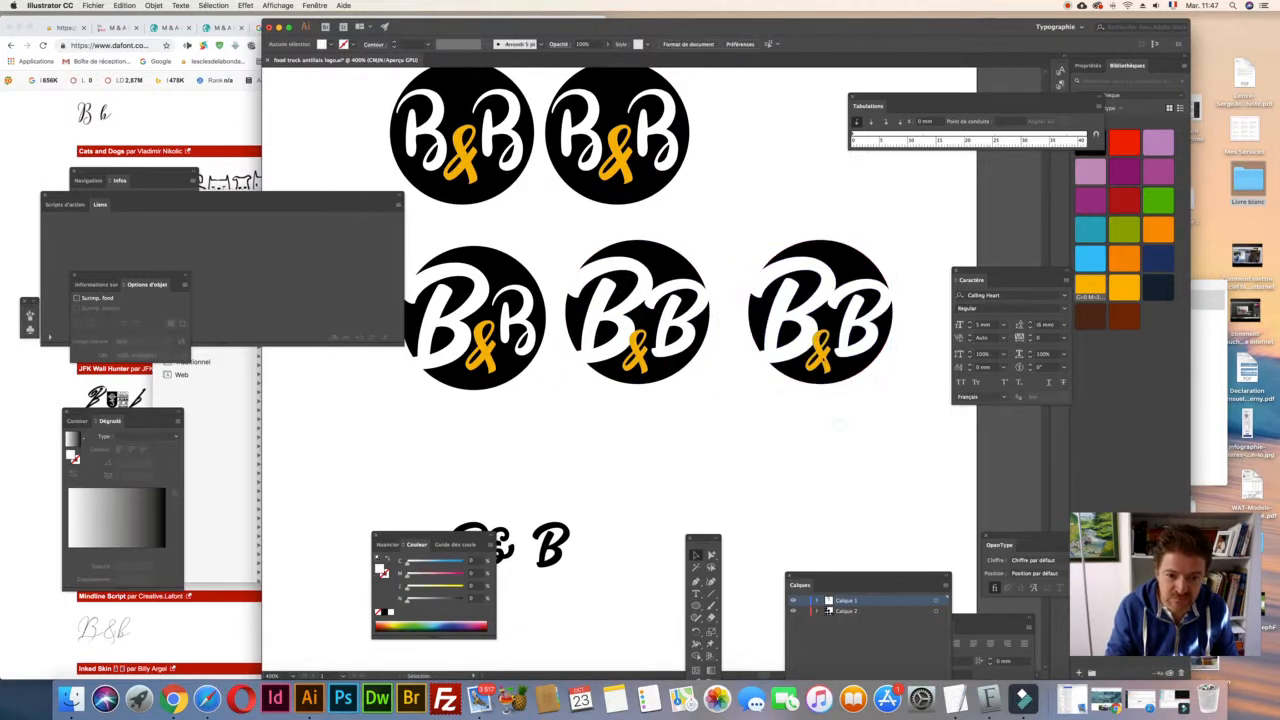
- Fill both Bs of the copied badge with the yellow-orange swatch and its ampersand with white
left_click(806, 325)
left_click(862, 344)
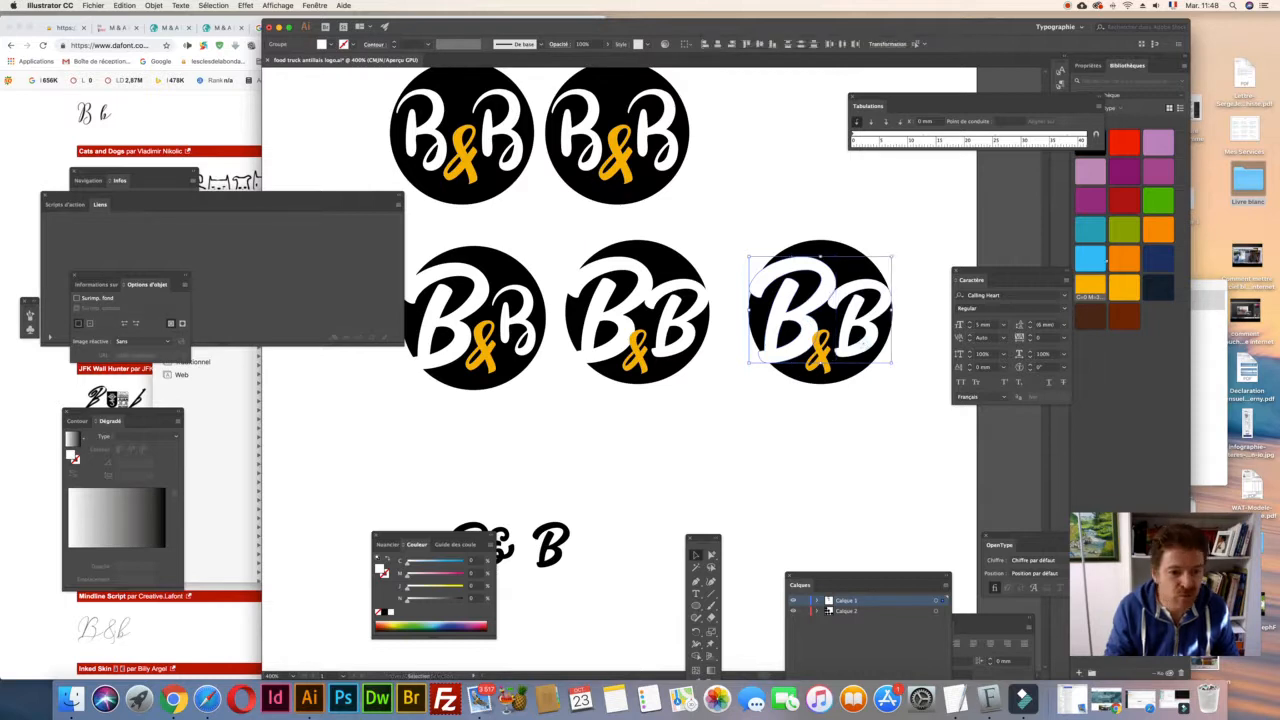
left_click(1124, 288)
left_click(821, 443)
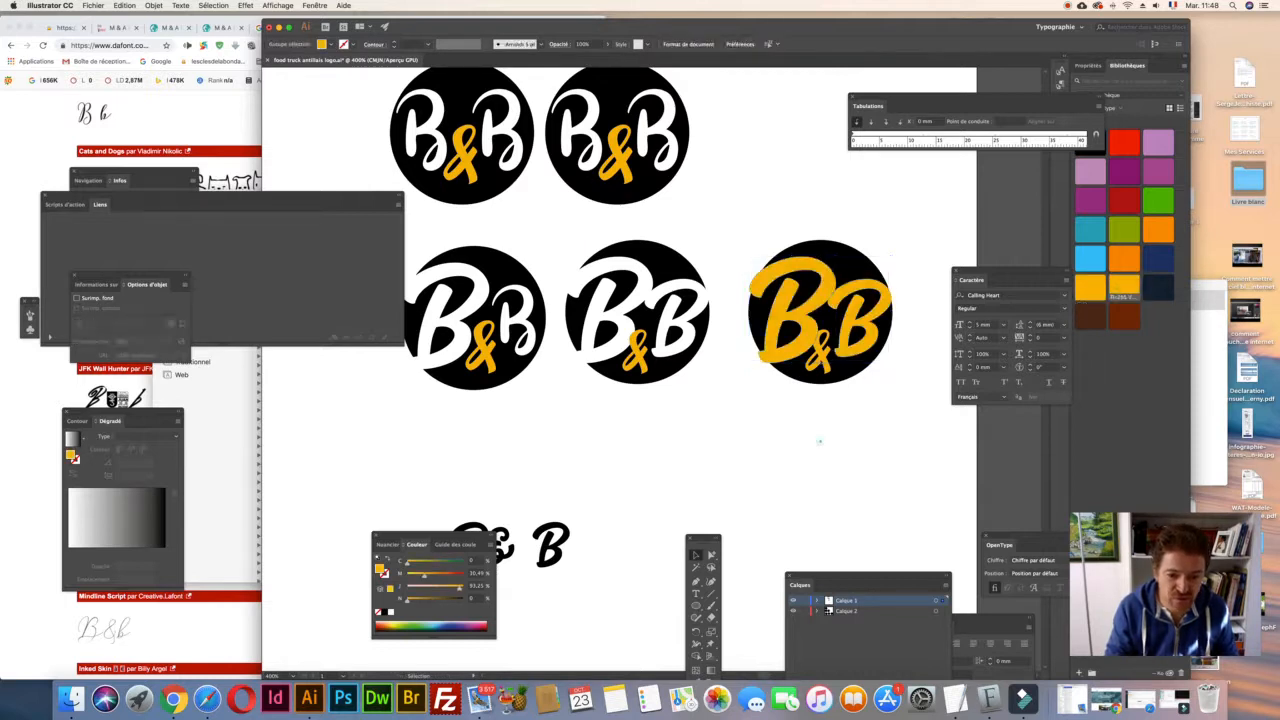
left_click(822, 364)
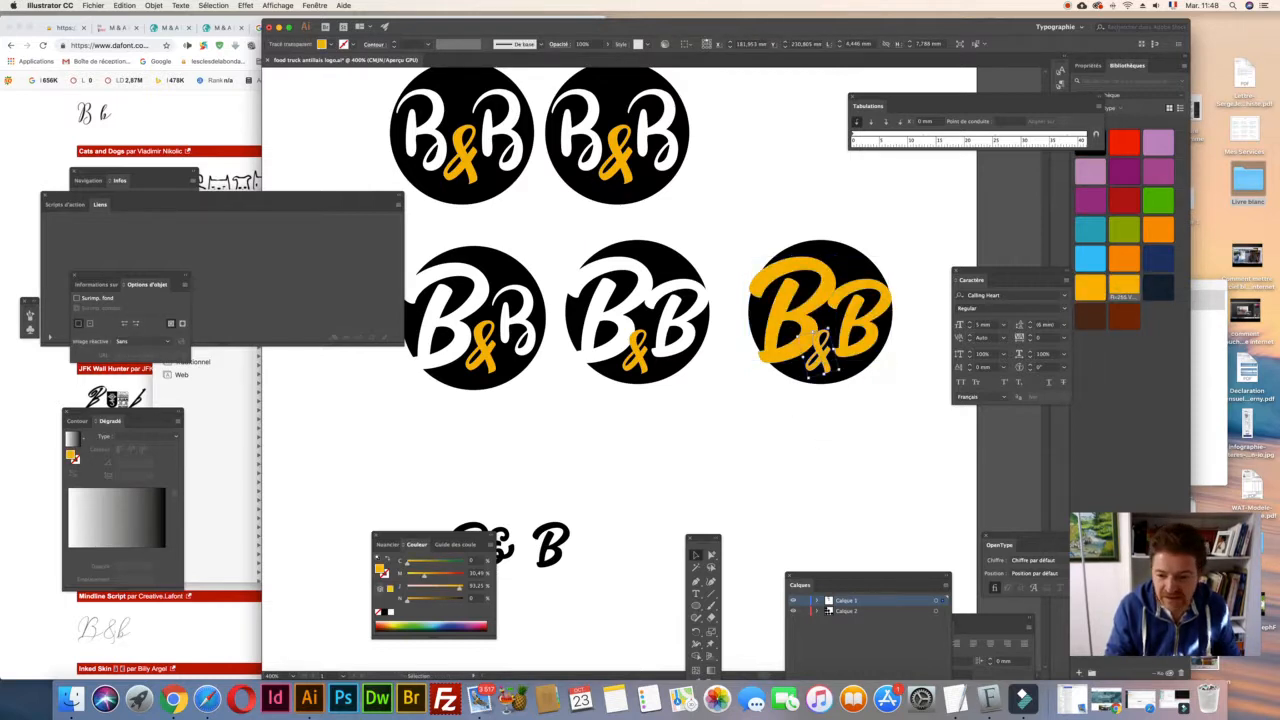
left_click(768, 465)
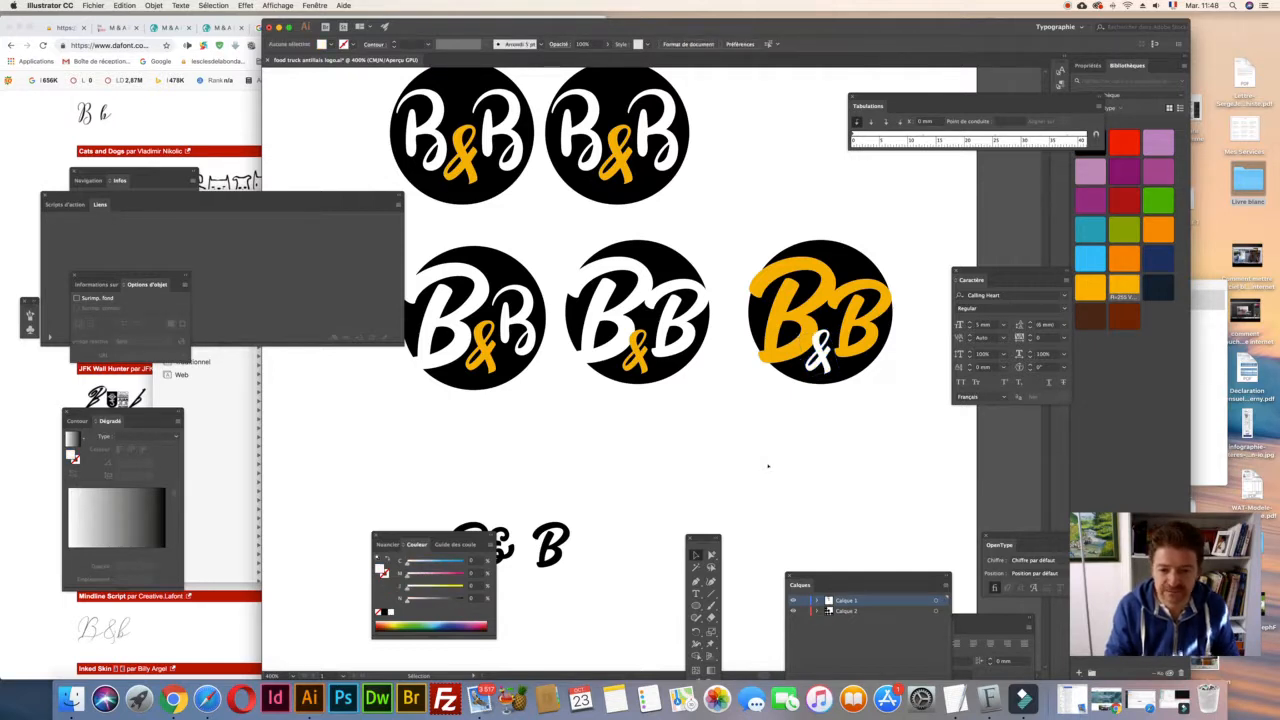
- Move the white-lettered joined-B badge closer to the yellow-lettered one and shift both slightly left
left_click_drag(565, 234, 722, 390)
left_click(675, 431)
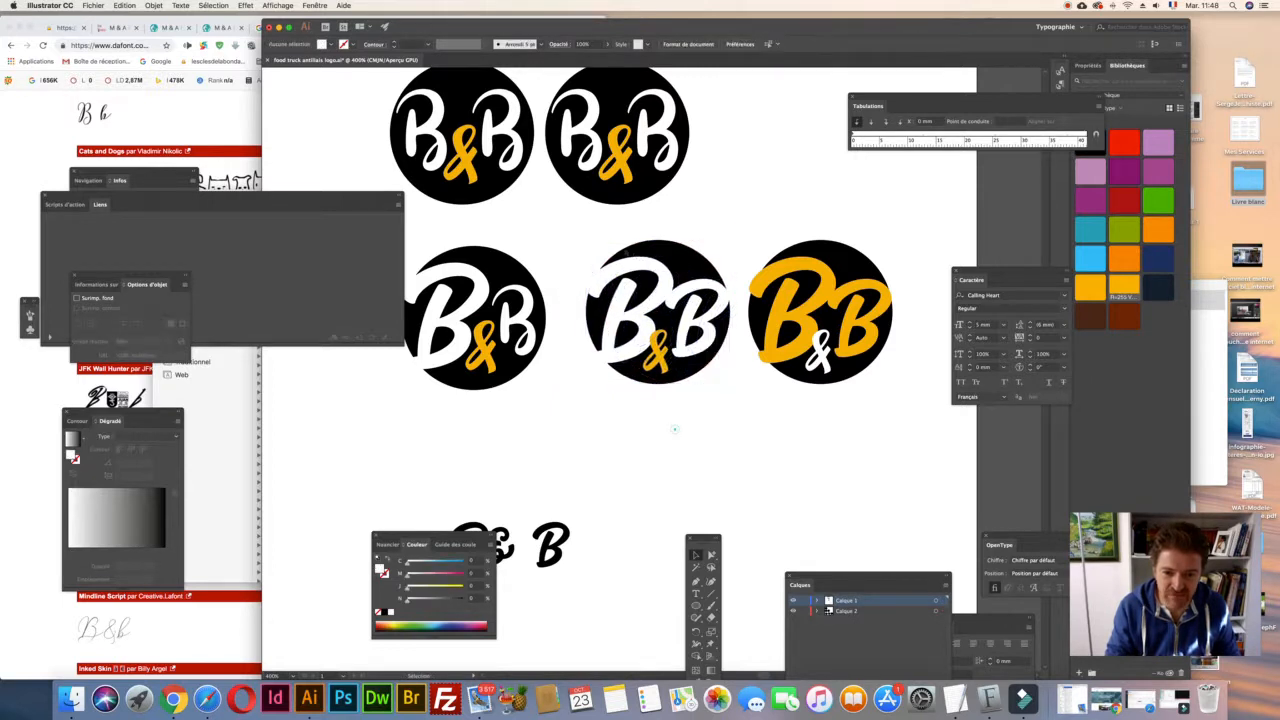
left_click_drag(578, 226, 915, 395)
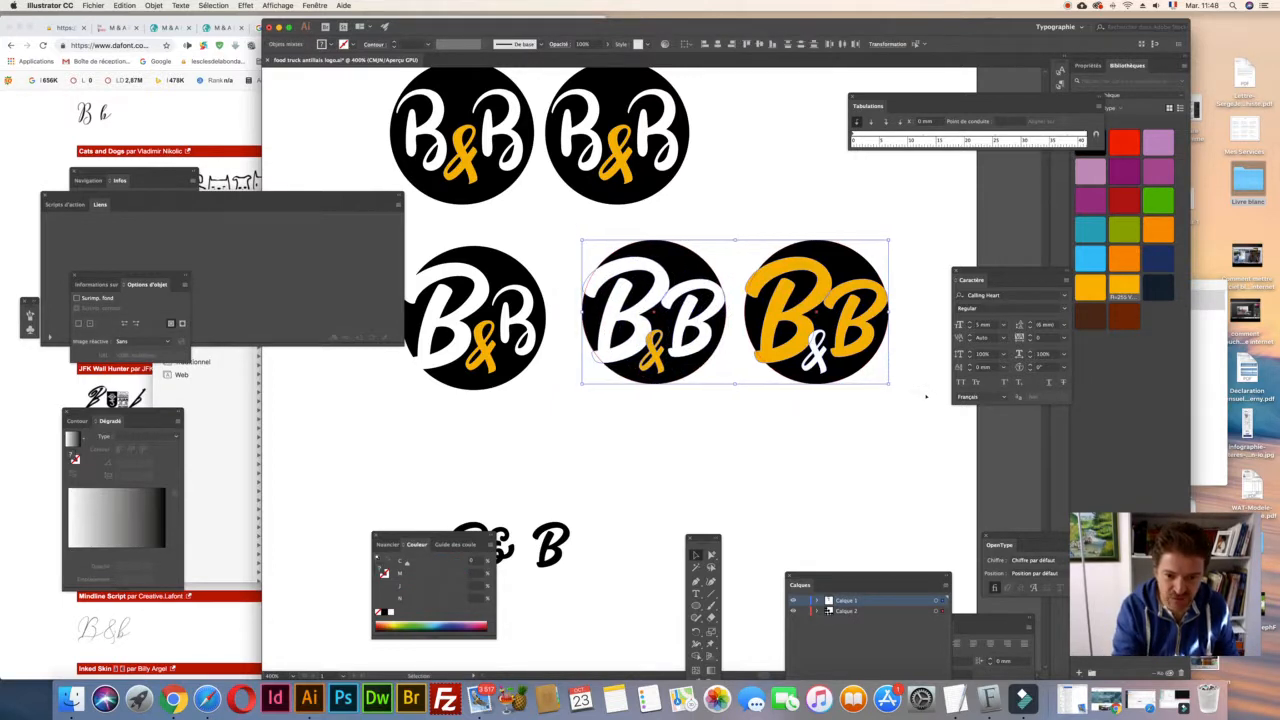
- Add a new point-text line reading "Food Truck Antillais" in the empty area below the badges
left_click(912, 404)
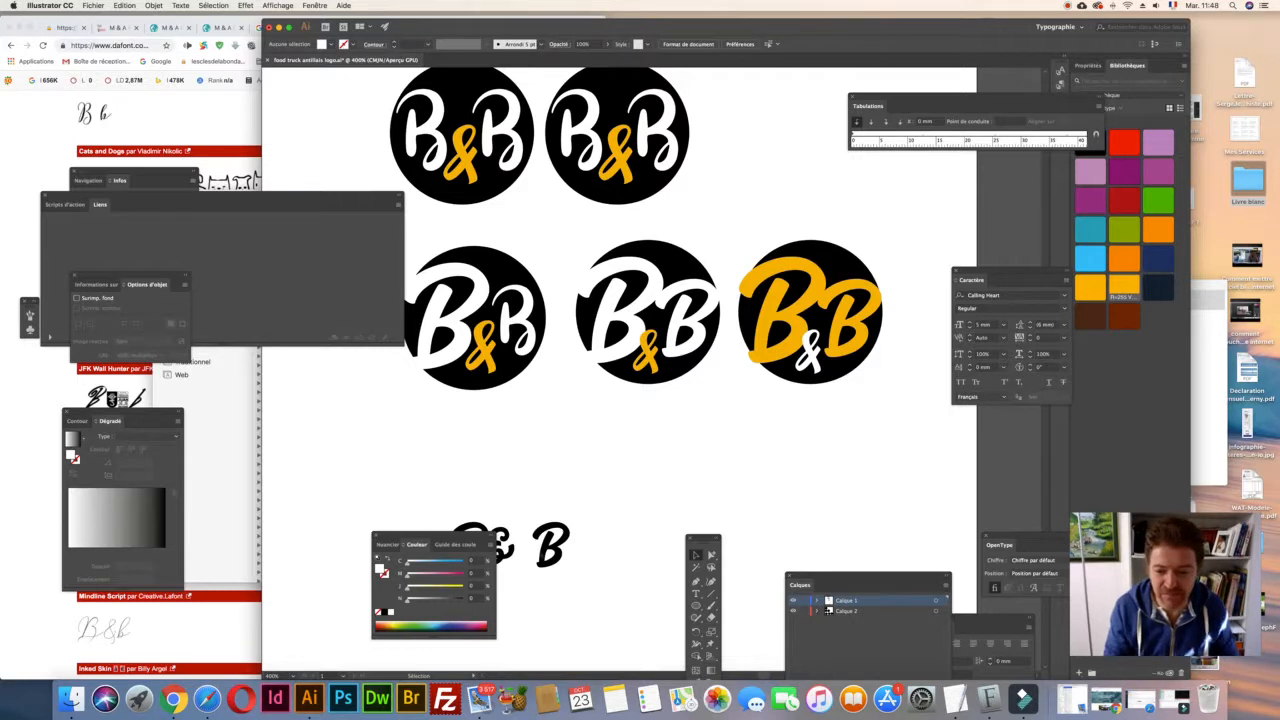
left_click(696, 593)
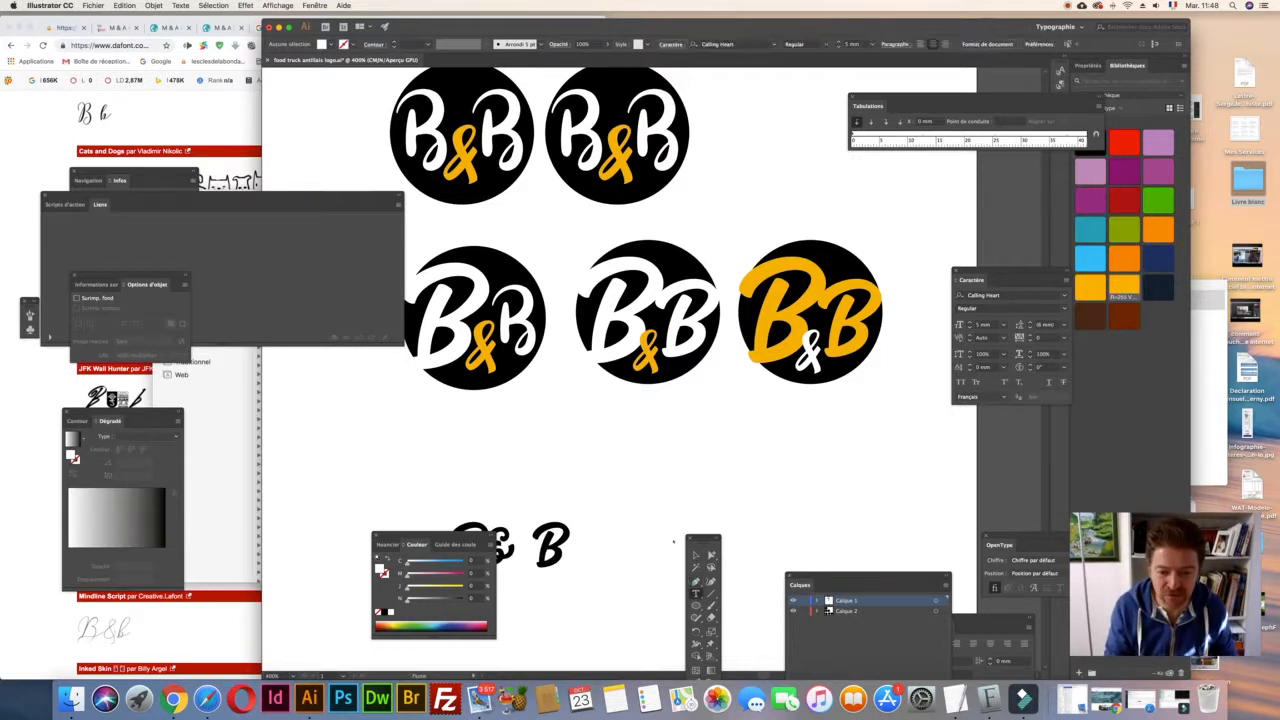
left_click(654, 485)
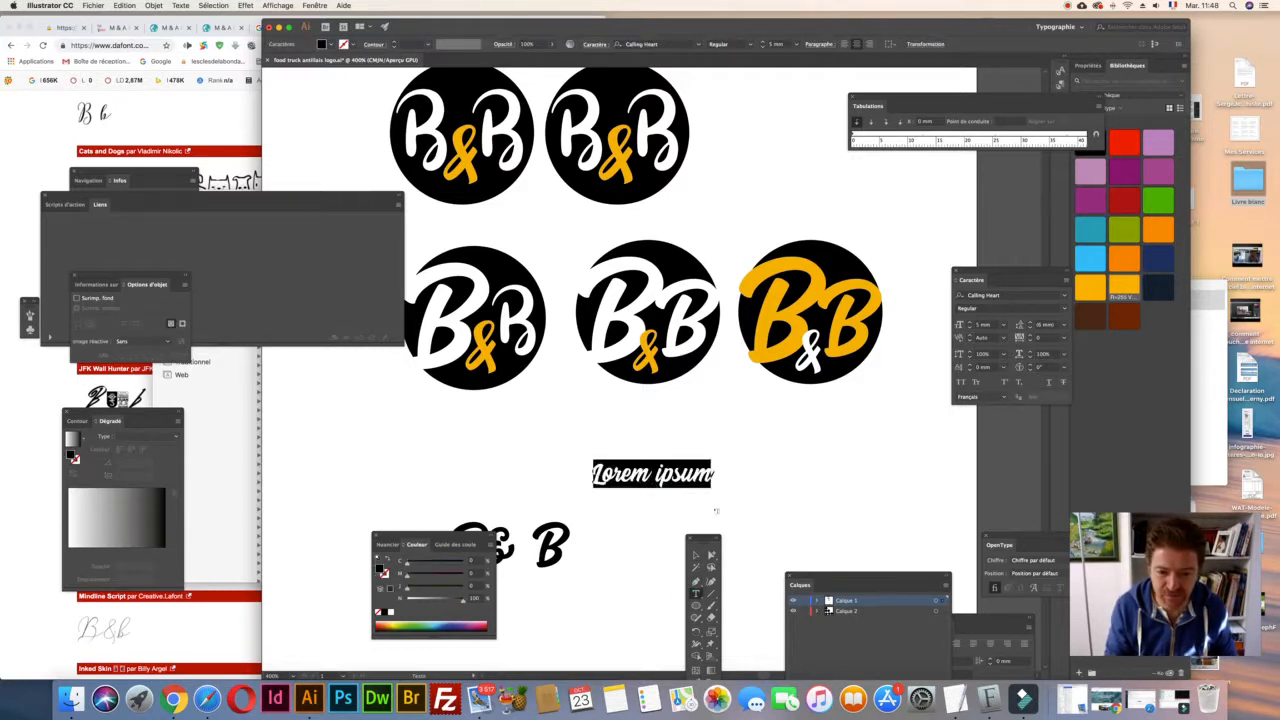
type("Cuis")
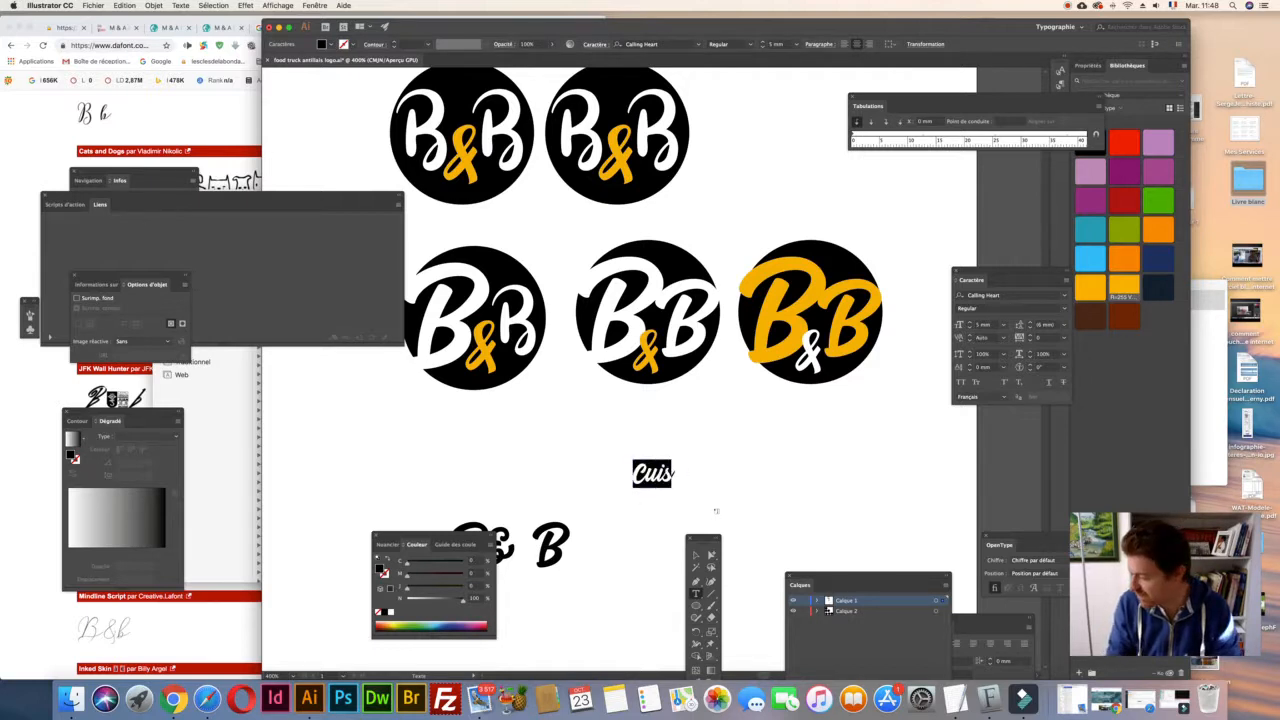
key("BackSpace")
key("BackSpace")
key("BackSpace")
key("BackSpace")
type("Food T")
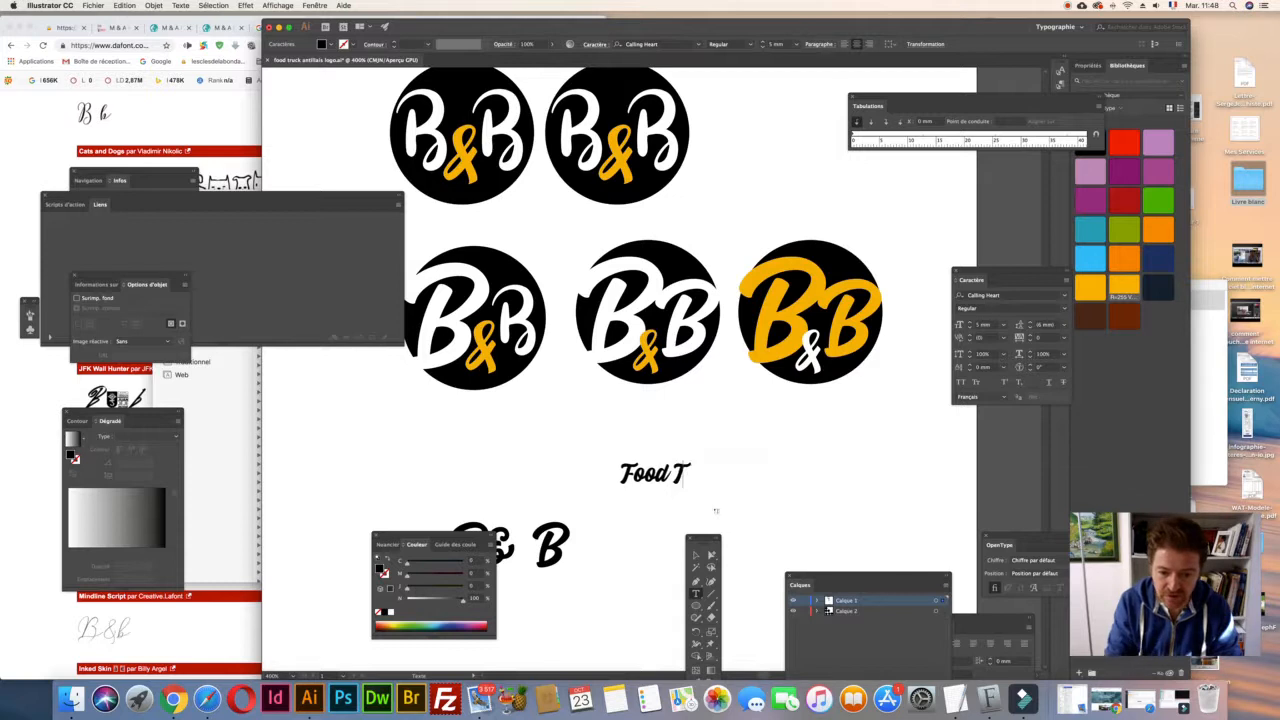
type("ruck")
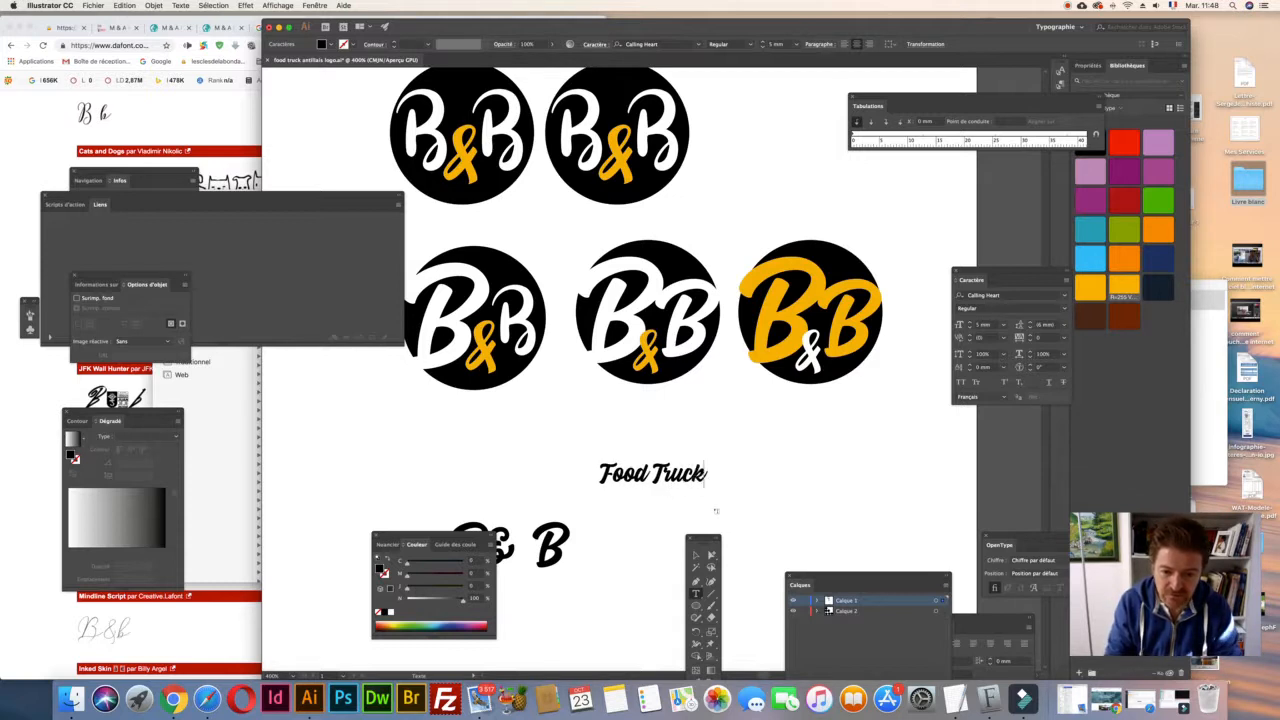
type(" Antill")
type("ais")
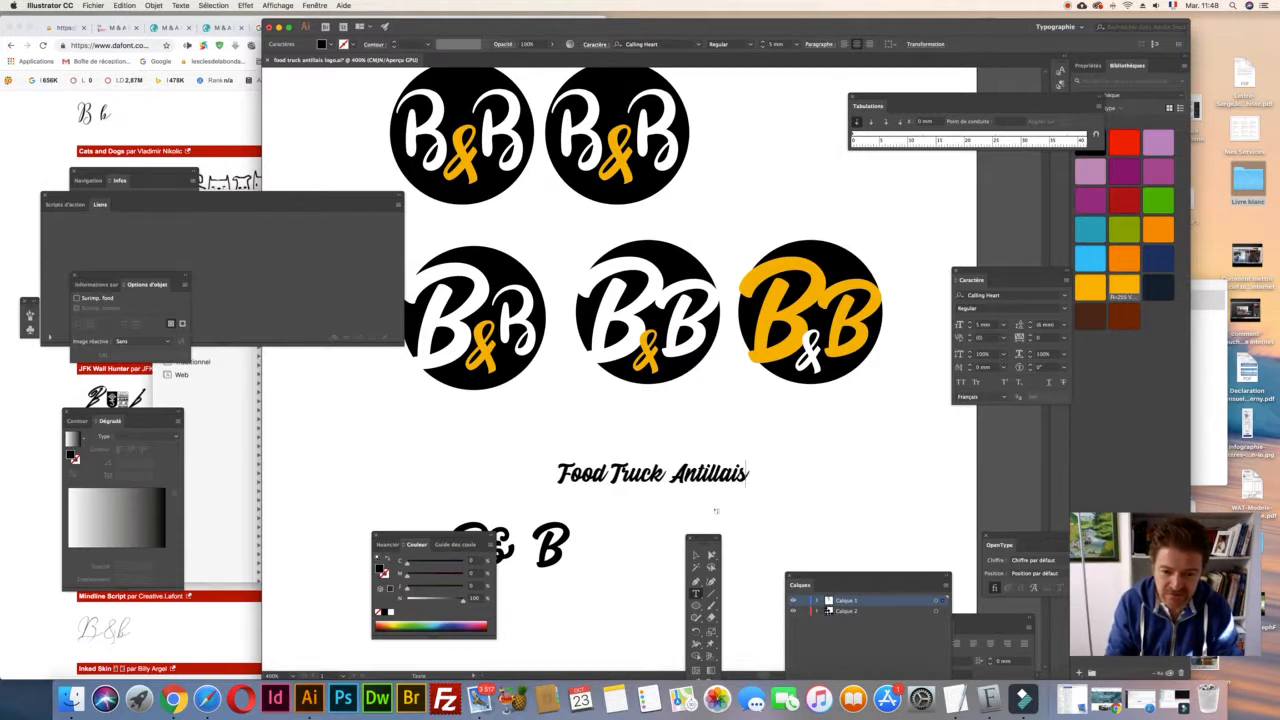
- Move the "Food Truck Antillais" tagline directly beneath the badge with the yellow Bs
key("super+a")
left_click(696, 555)
left_click_drag(682, 480, 835, 414)
left_click(790, 515)
left_click(800, 408)
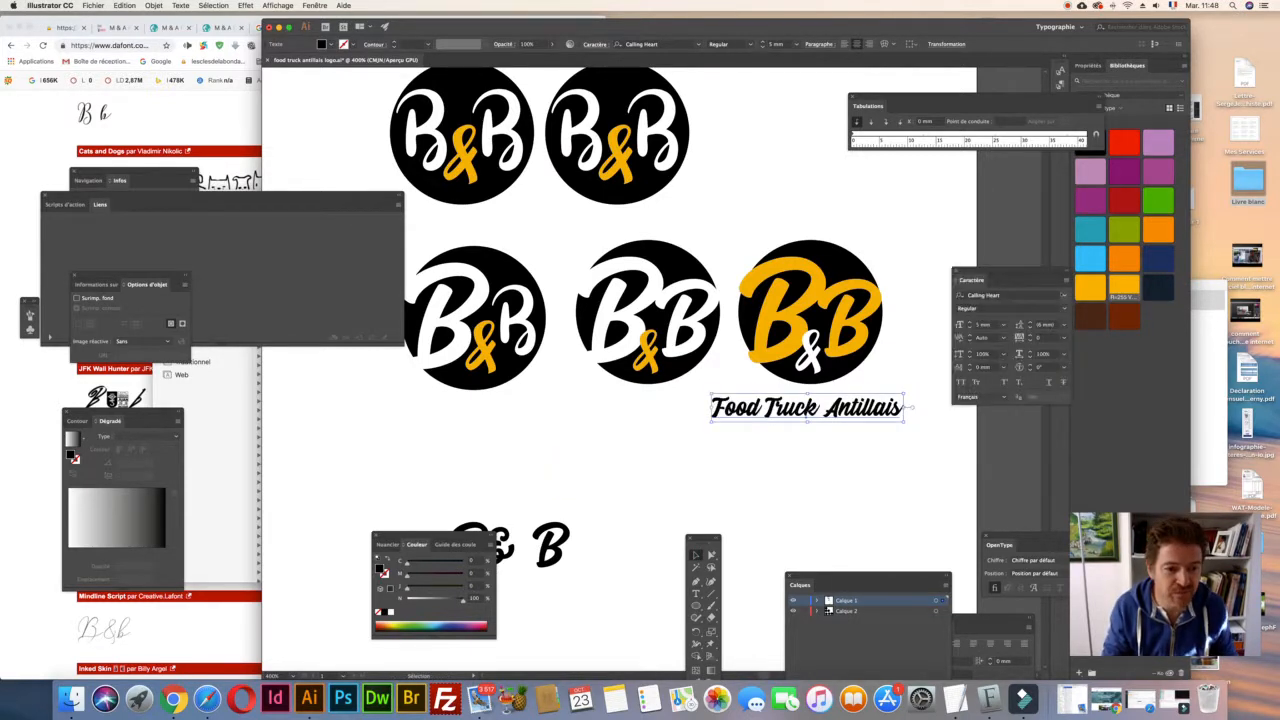
- Preview different fonts on the "Food Truck Antillais" tagline and set it in Cocogoose
left_click(1065, 296)
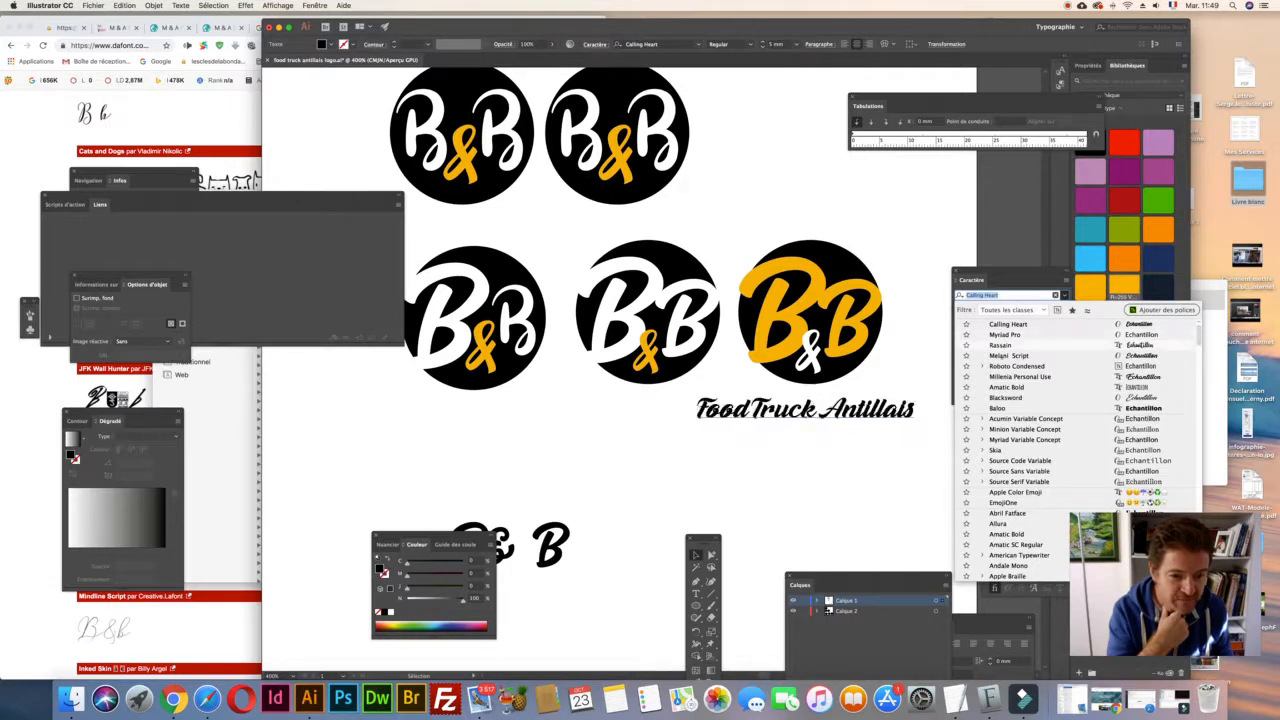
scroll(1005, 380, "down", 5)
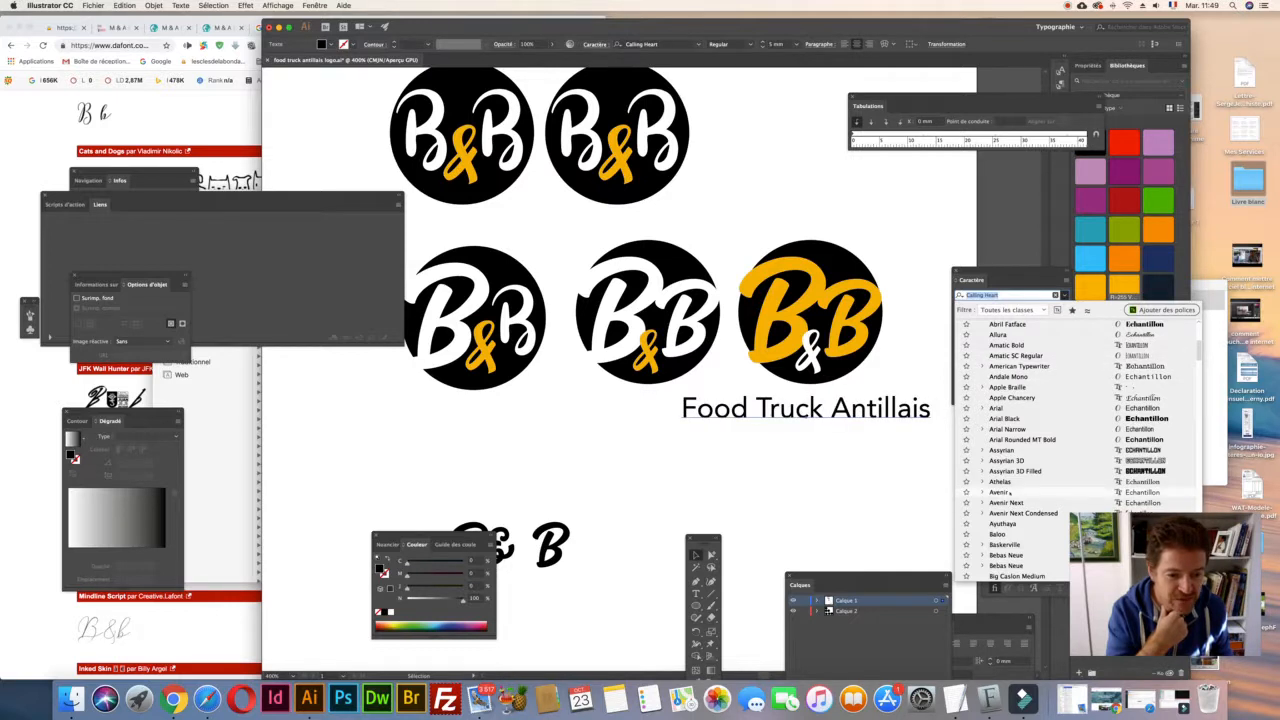
scroll(1004, 480, "down", 3)
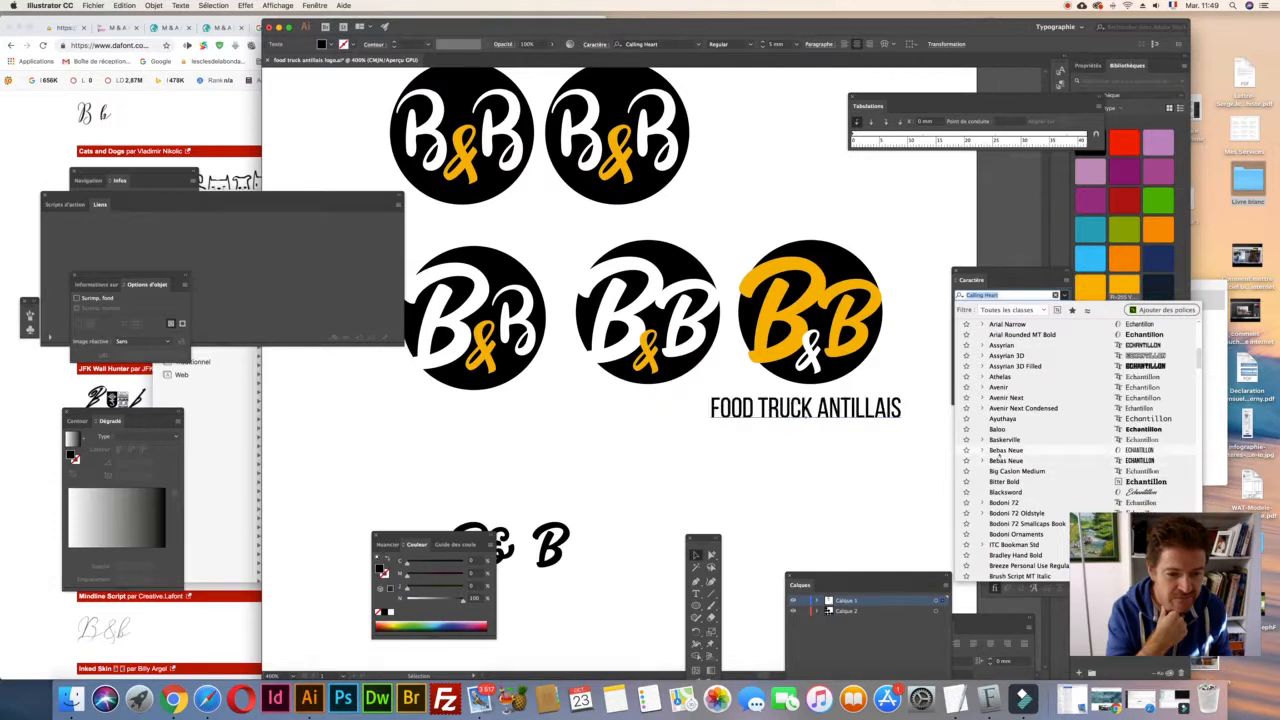
scroll(999, 440, "down", 3)
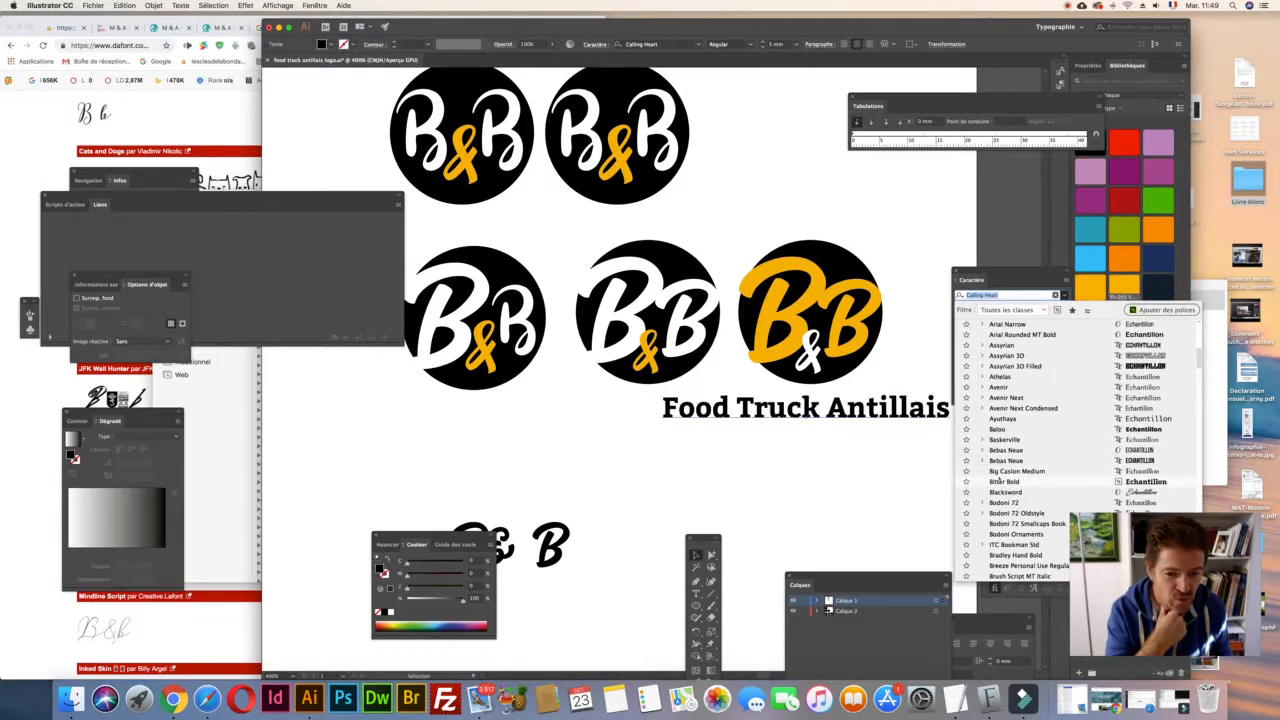
scroll(1000, 479, "down", 1)
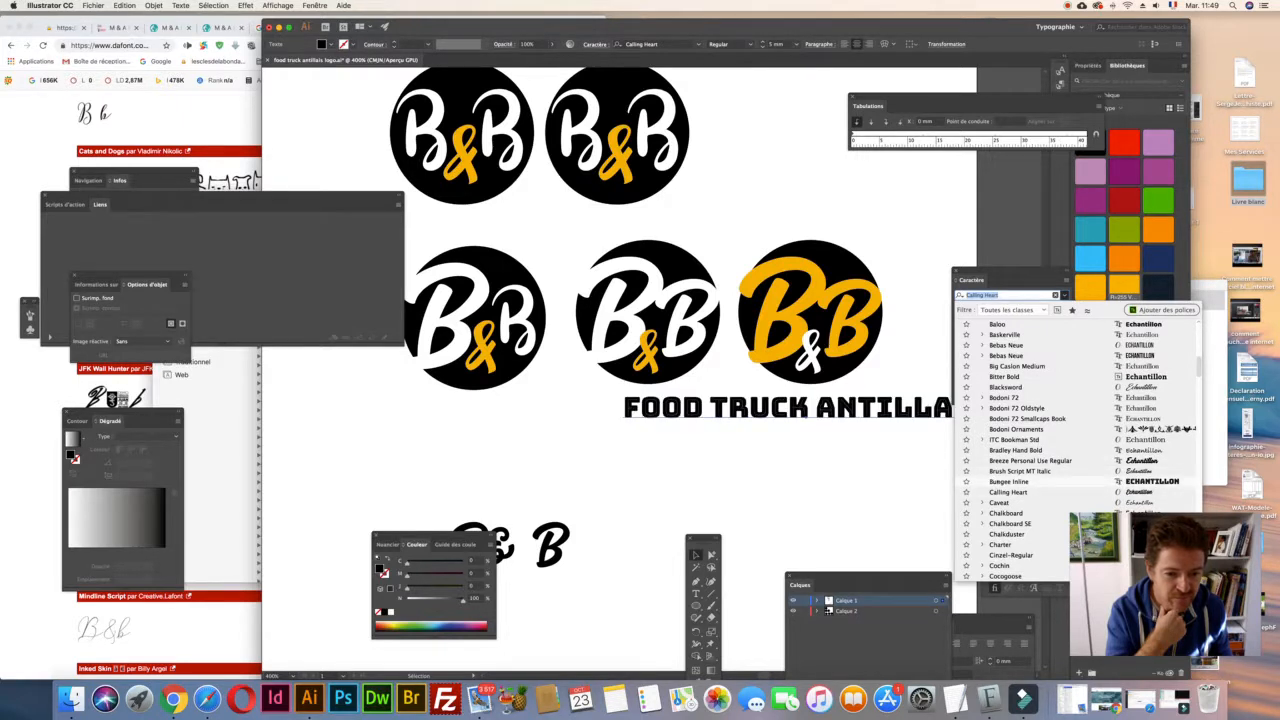
scroll(1000, 450, "down", 3)
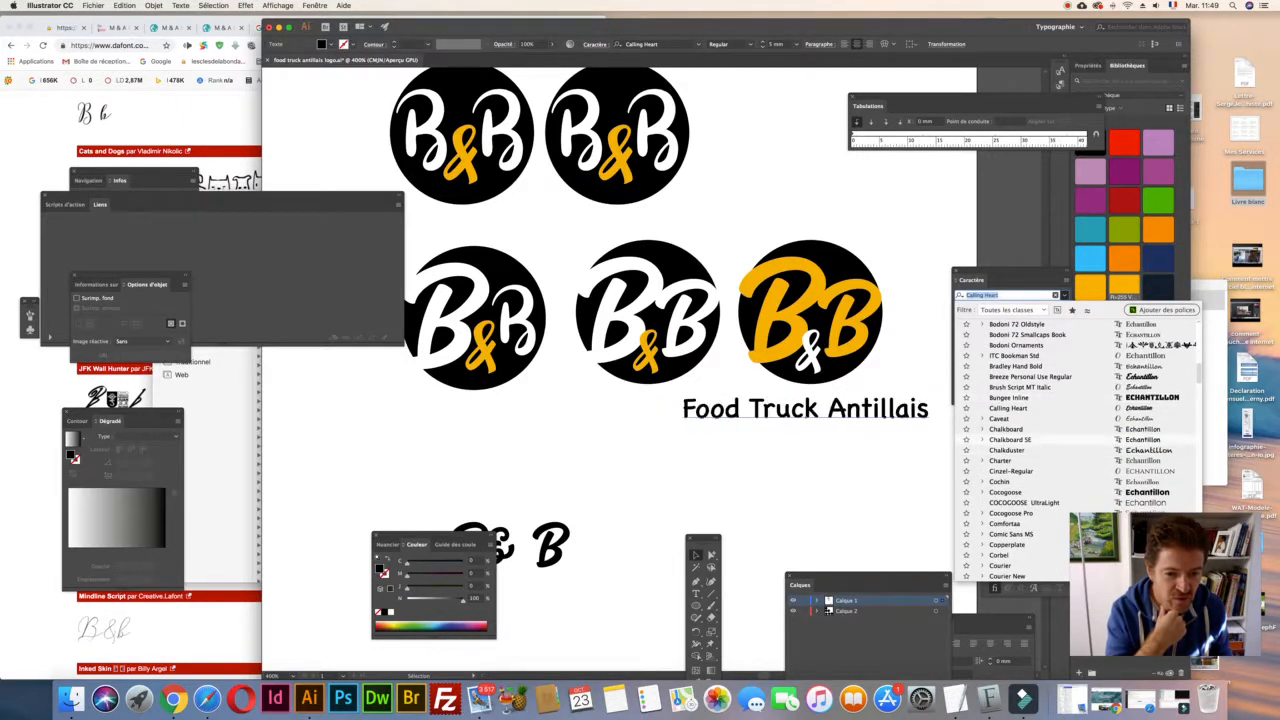
scroll(1000, 469, "down", 3)
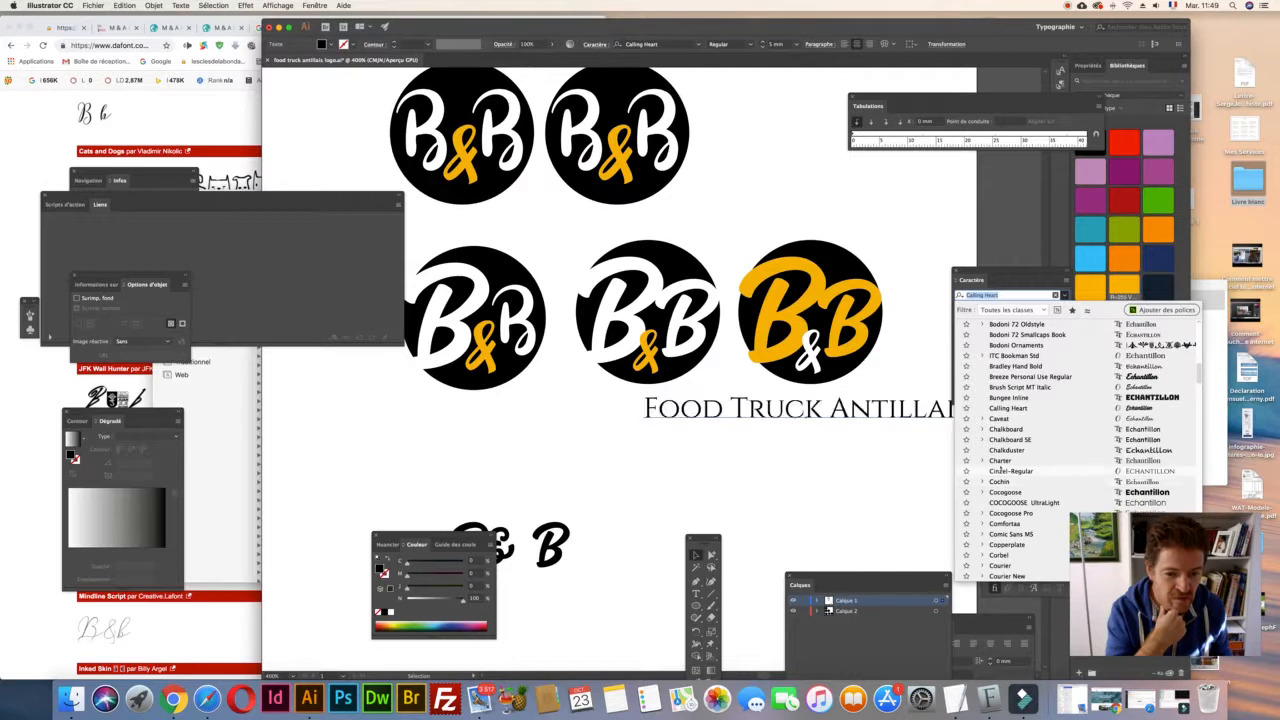
scroll(1001, 470, "down", 2)
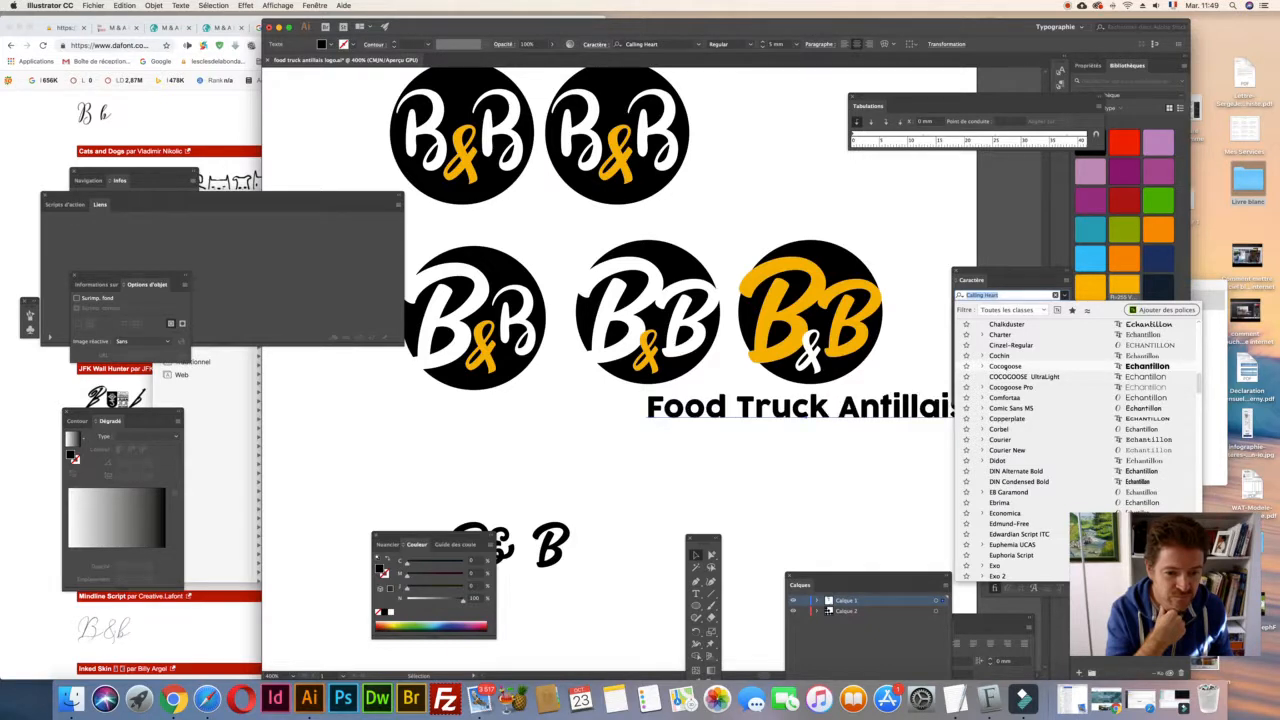
left_click(1010, 366)
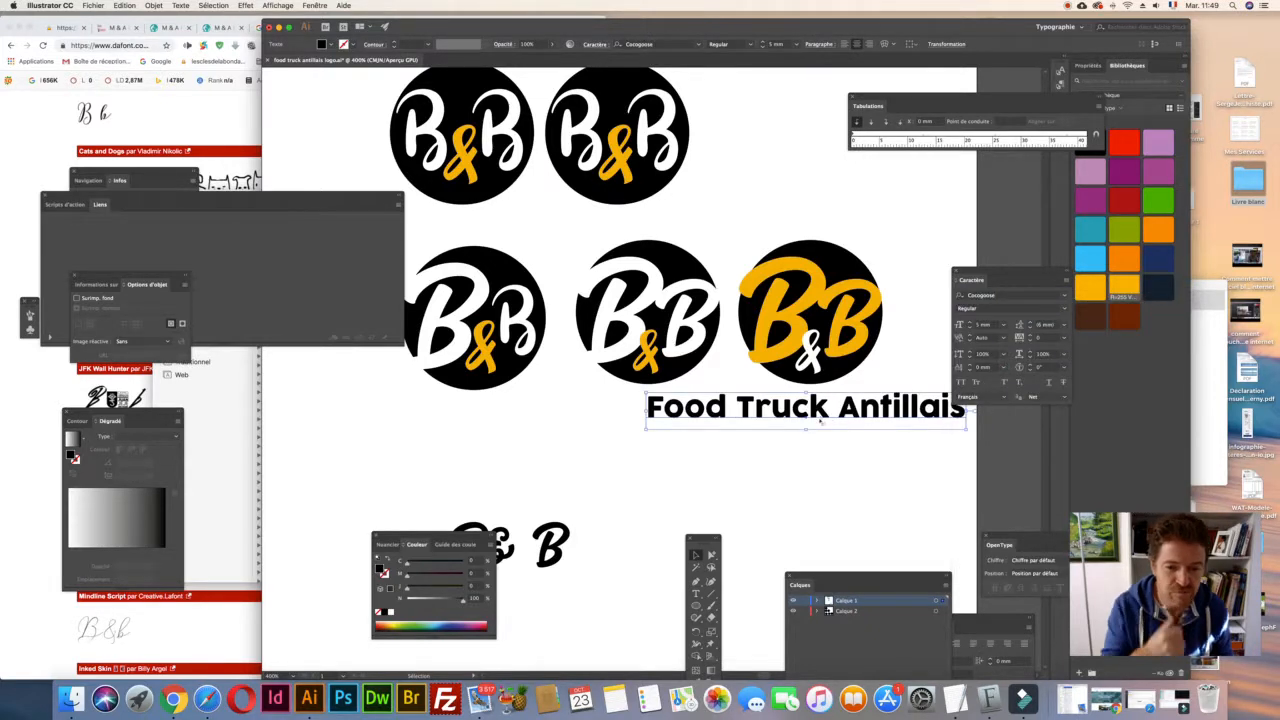
- Reduce the tagline's font size to 3 mm and centre it under the yellow-lettered badge
left_click(989, 325)
key("Down")
key("Down")
left_click_drag(839, 408, 850, 399)
left_click(848, 471)
- Copy the yellow-lettered badge with its tagline into the space below, replacing the loose black B& B letters there
left_click_drag(738, 224, 914, 437)
scroll(914, 437, "down", 5)
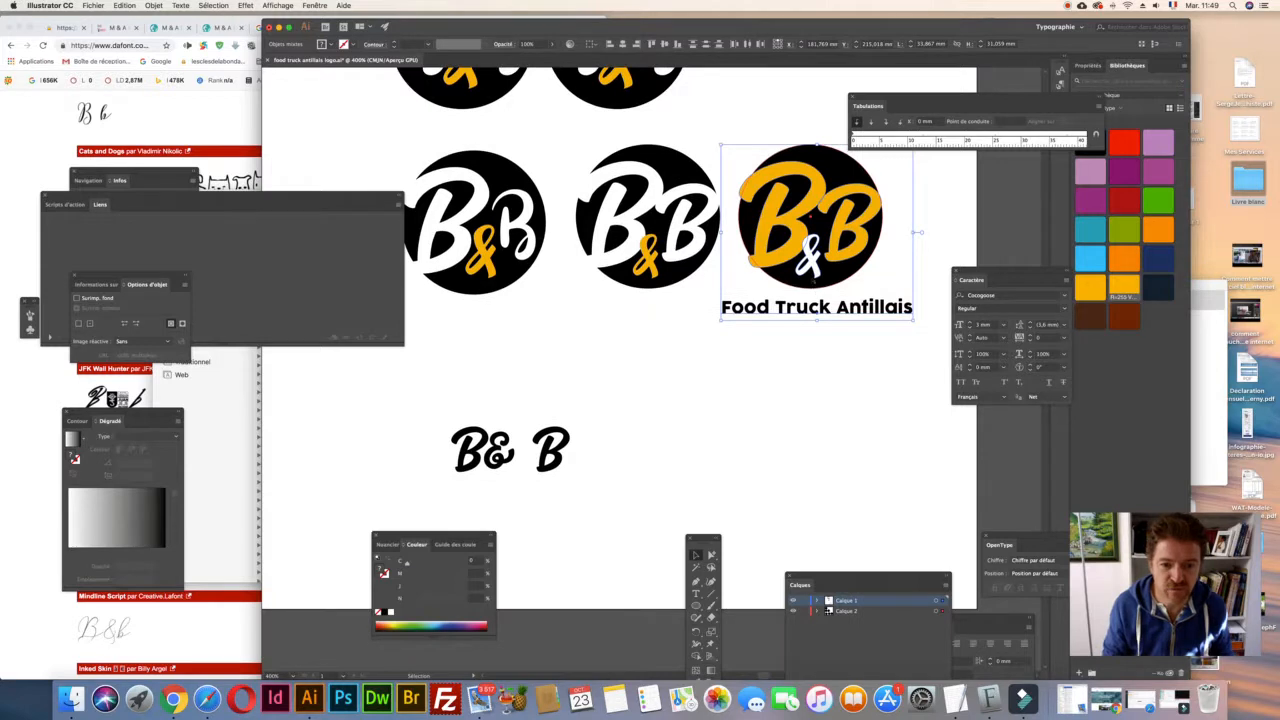
left_click_drag(812, 278, 668, 470)
left_click_drag(505, 450, 335, 438)
key("Delete")
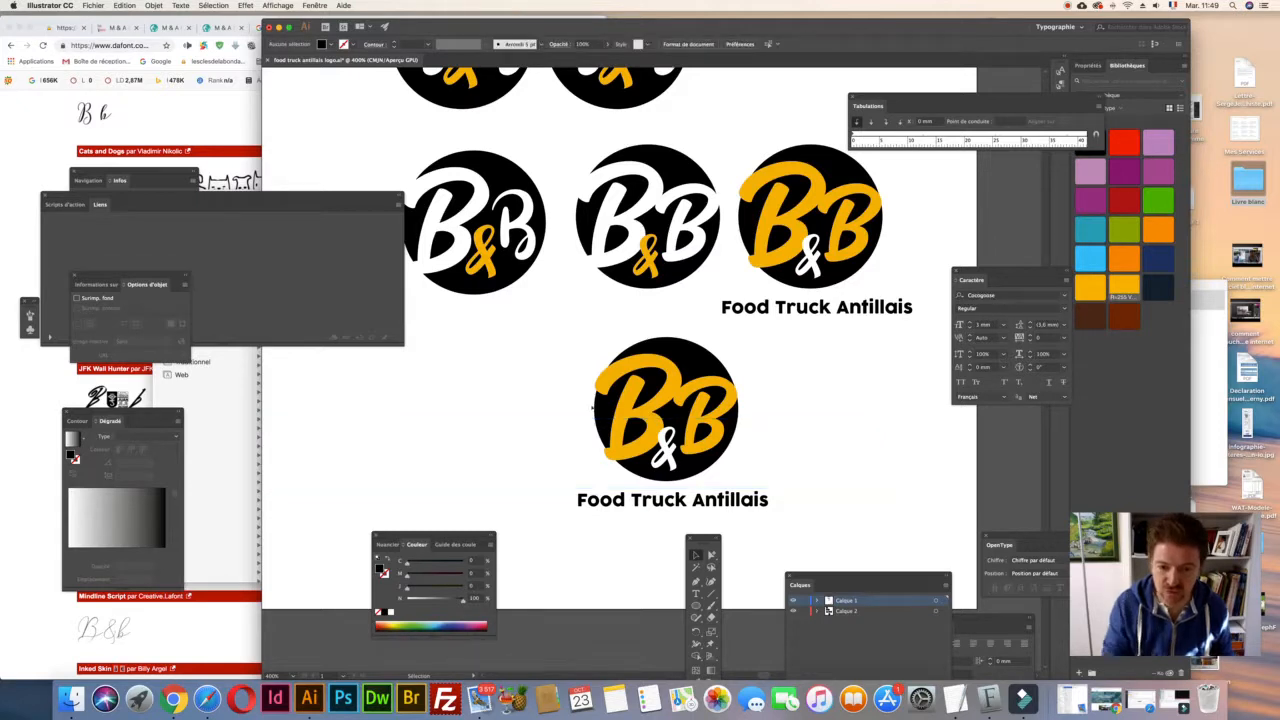
left_click_drag(660, 420, 484, 444)
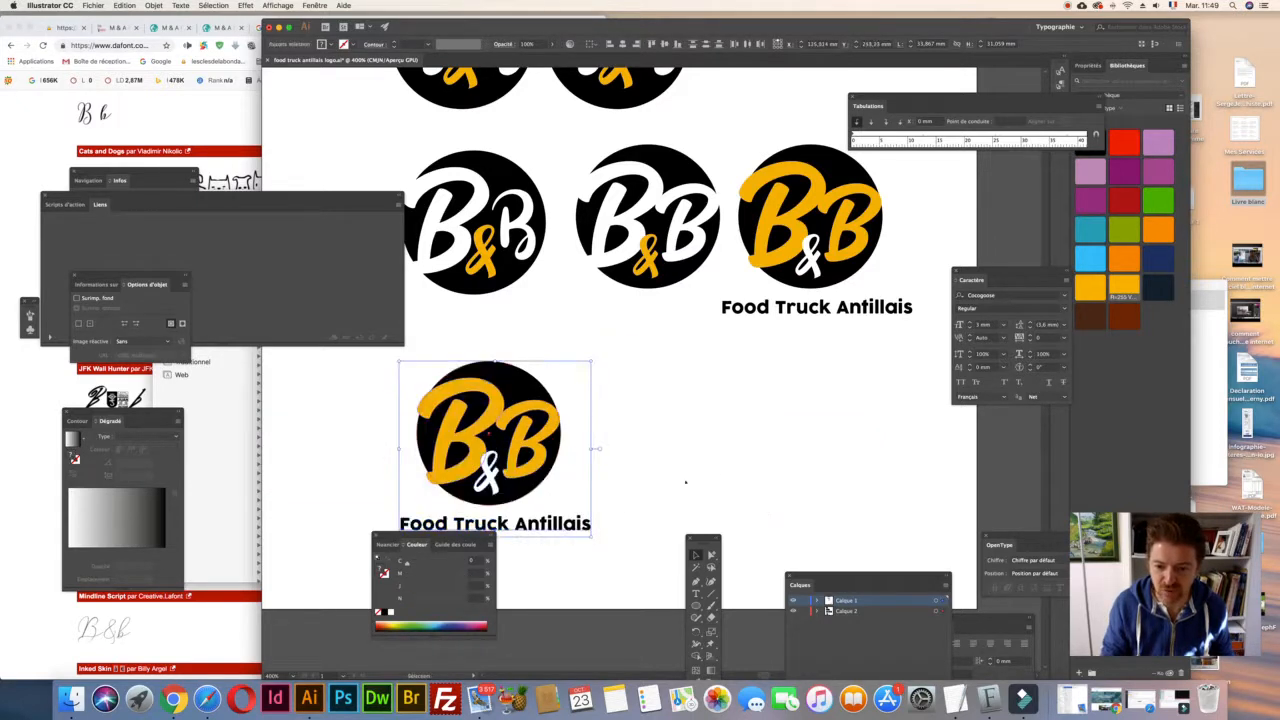
- Place the copied tagline to the right of its badge and enlarge it to about 5.58 mm type size
left_click(700, 479)
left_click_drag(556, 524, 924, 391)
left_click_drag(706, 424, 719, 439)
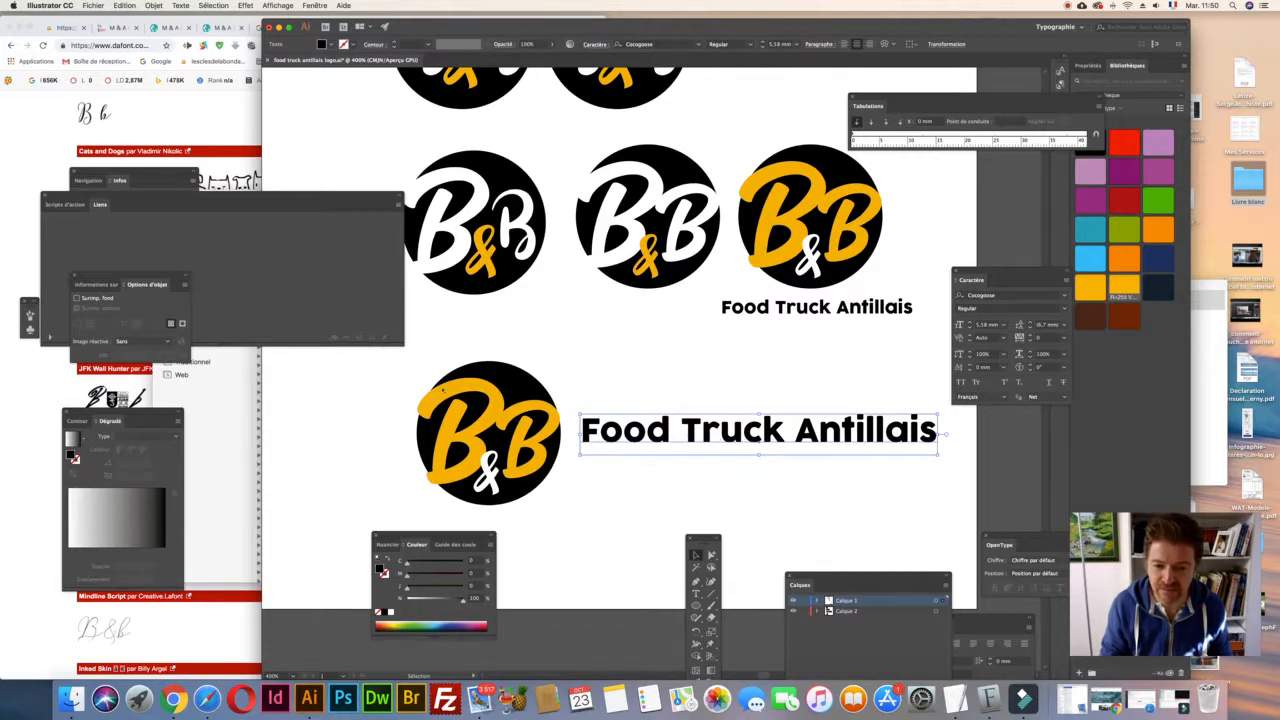
- Scale the copied badge uniformly to 50% and move it close to the start of the enlarged tagline
left_click_drag(390, 362, 448, 502)
double_click(711, 633)
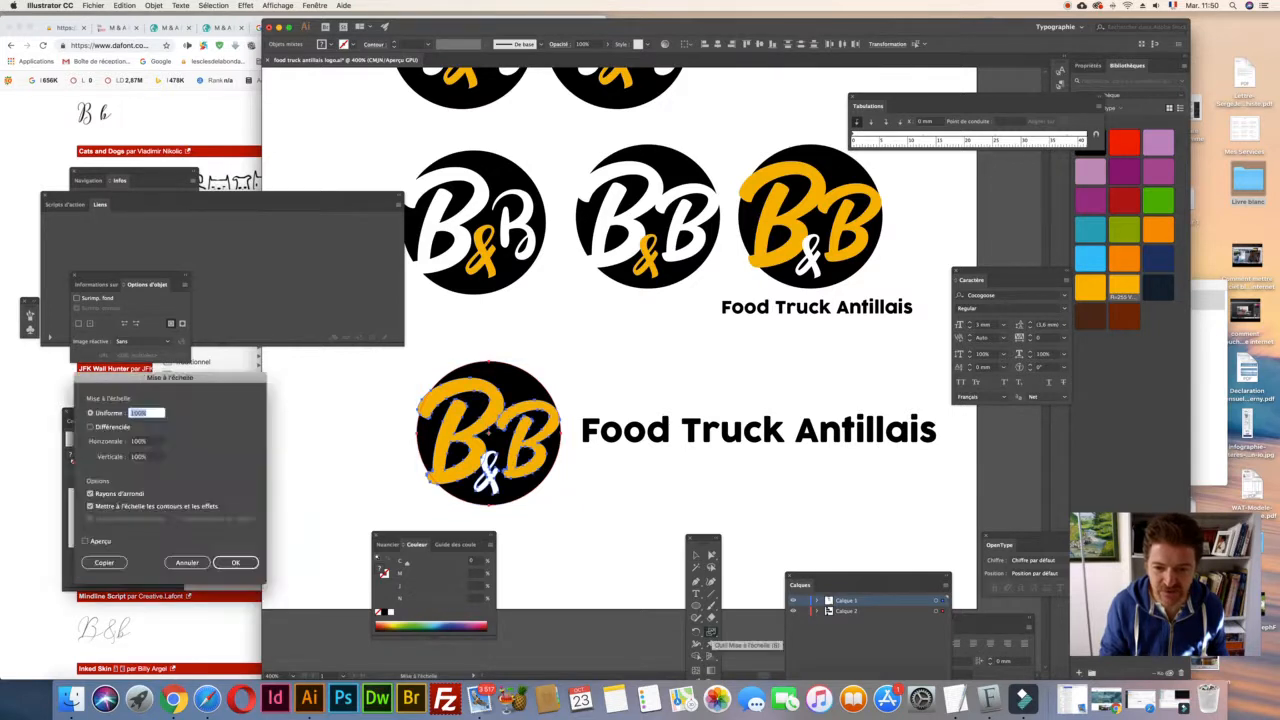
type("50")
key("Tab")
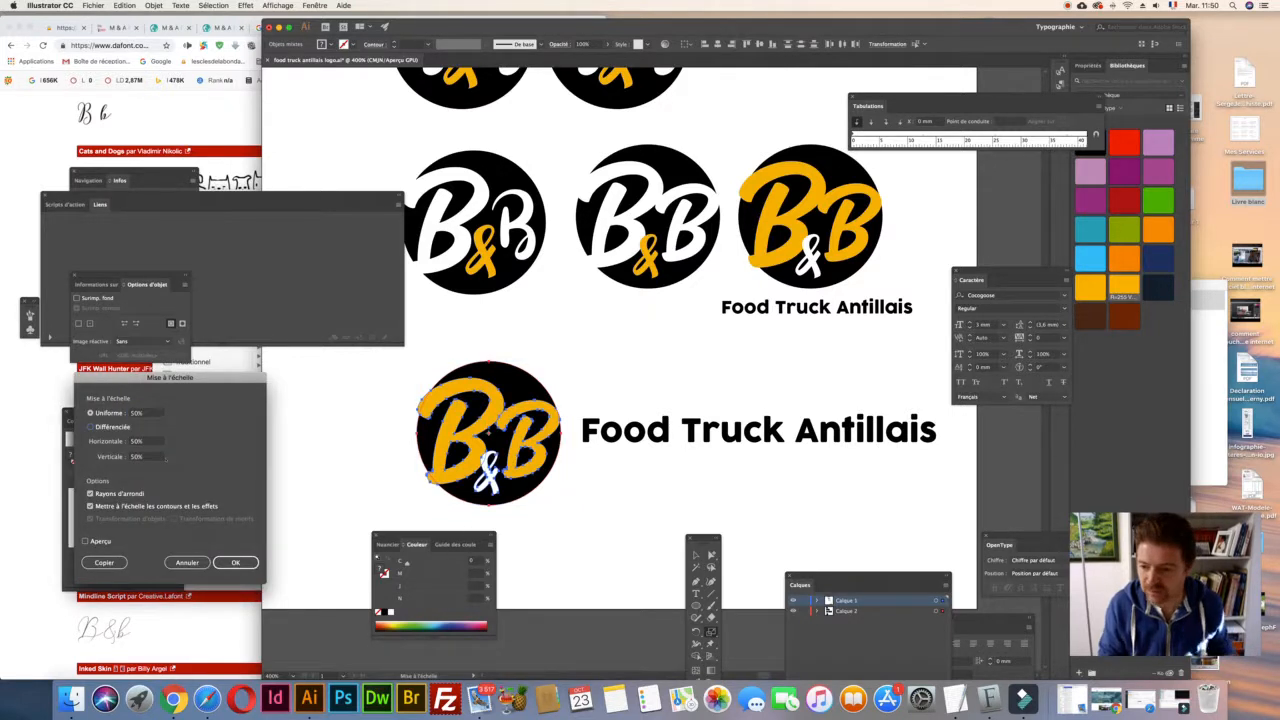
left_click(235, 562)
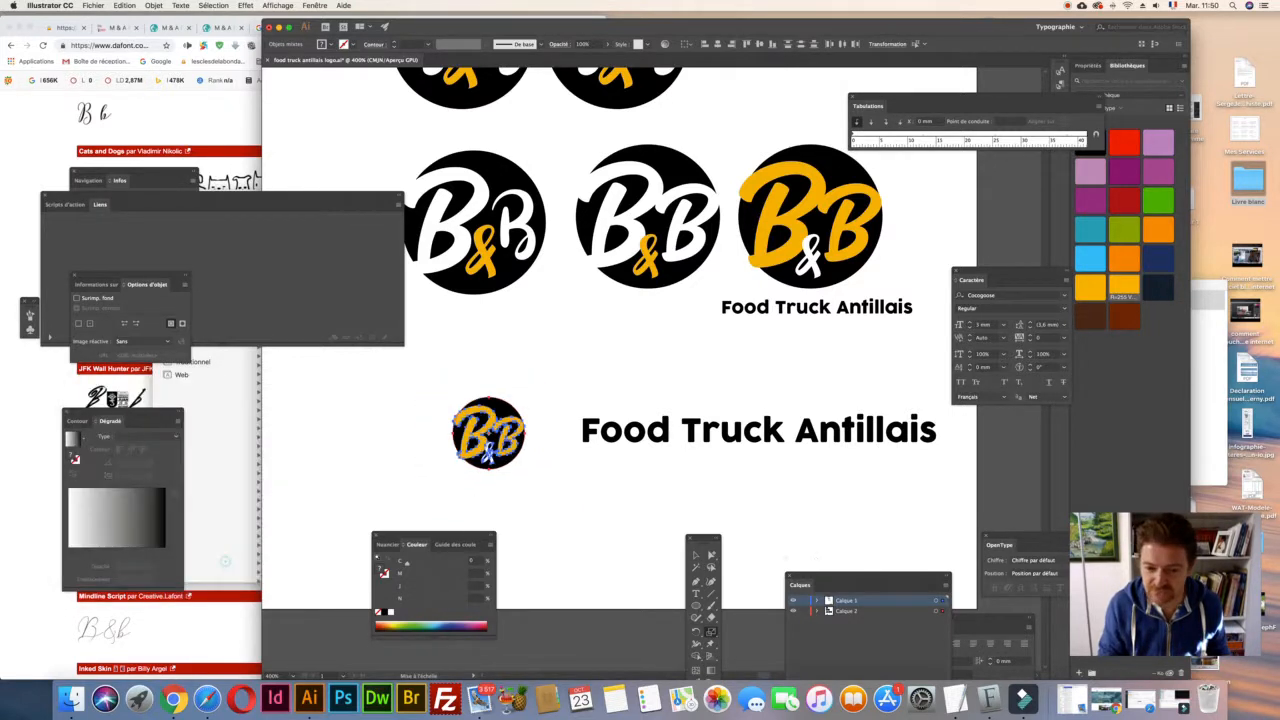
left_click(696, 553)
left_click_drag(489, 441, 541, 441)
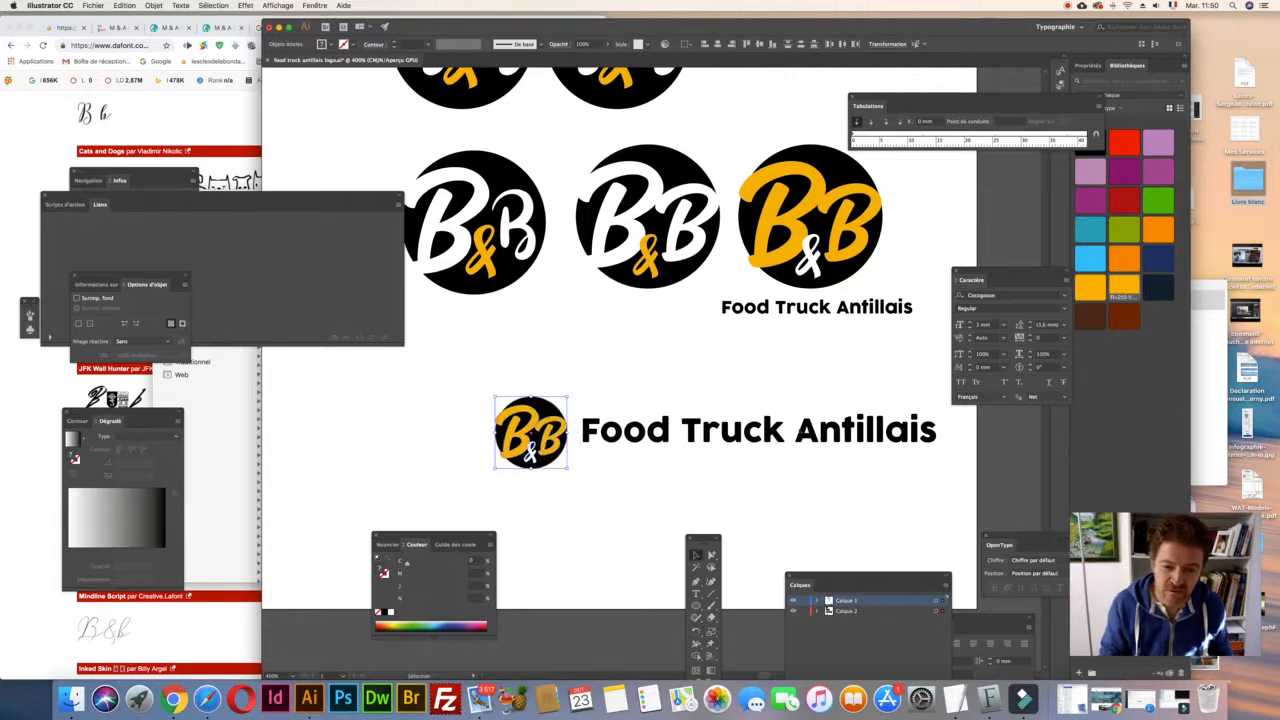
- Move the horizontal logo, small badge and tagline together, slightly up and to the left
left_click(640, 435)
left_click(634, 503)
scroll(634, 503, "down", 3)
left_click_drag(859, 393, 834, 348)
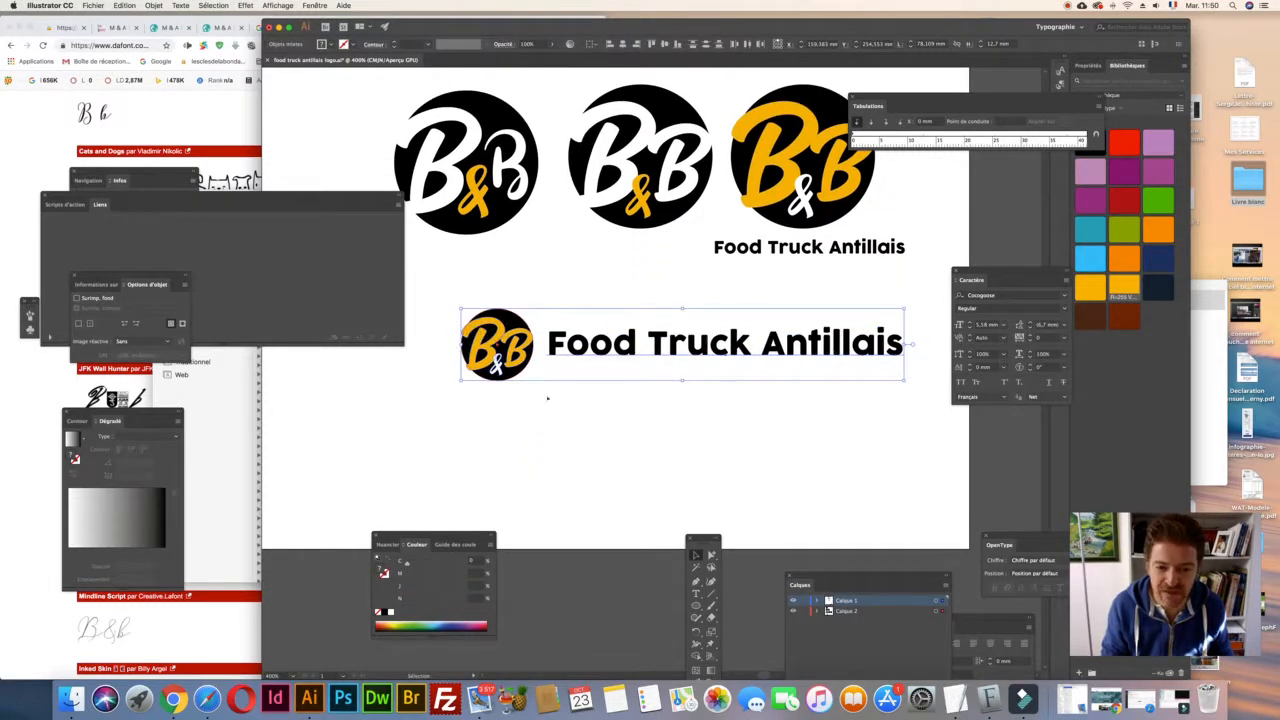
left_click(542, 432)
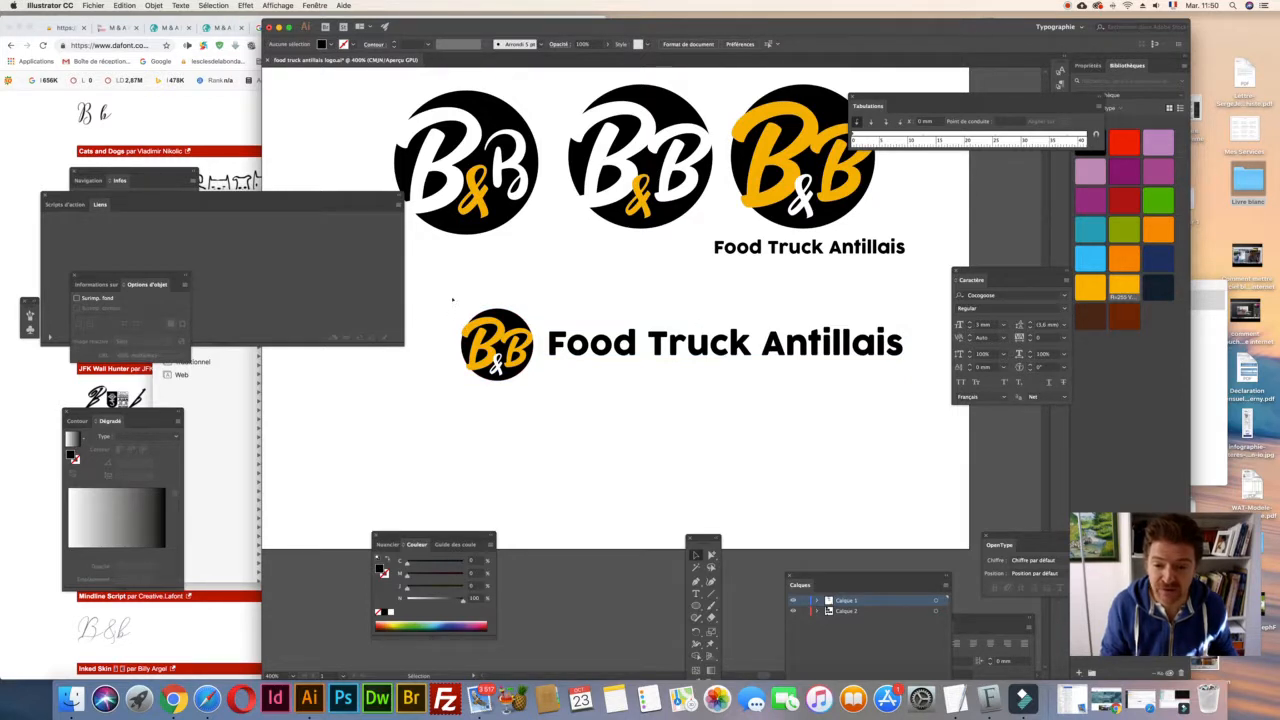
- Duplicate the small badge and its one-line tagline directly below the horizontal logo
left_click_drag(526, 398, 526, 398)
left_click_drag(497, 345, 497, 443)
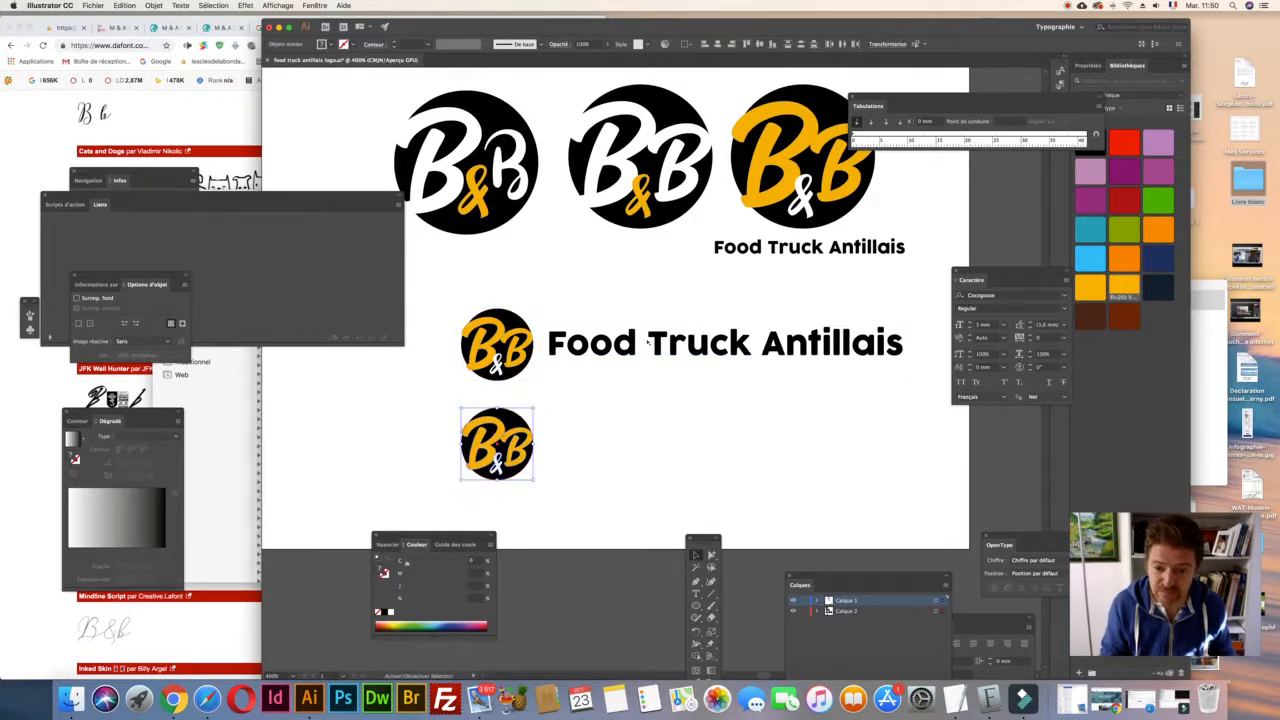
left_click_drag(642, 342, 642, 420)
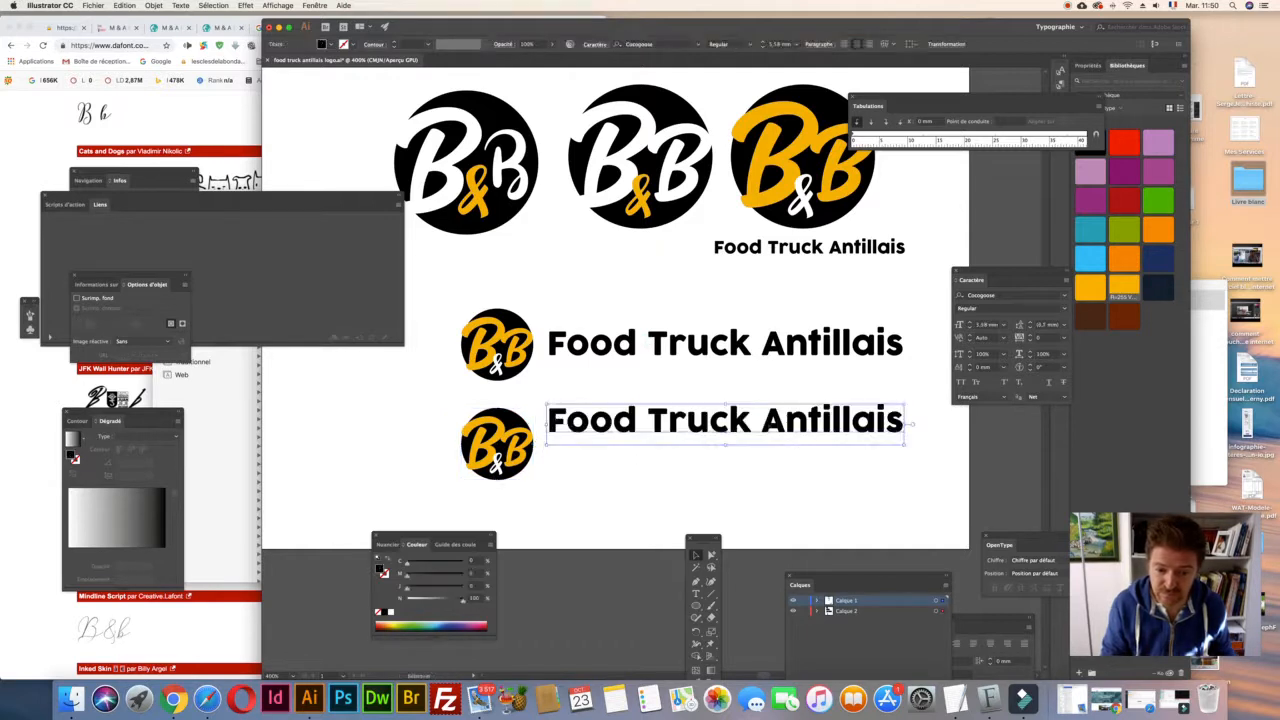
- Break the duplicated tagline into two lines, "Food Truck" and "Antillais", and place it beside the lower small badge
key("t")
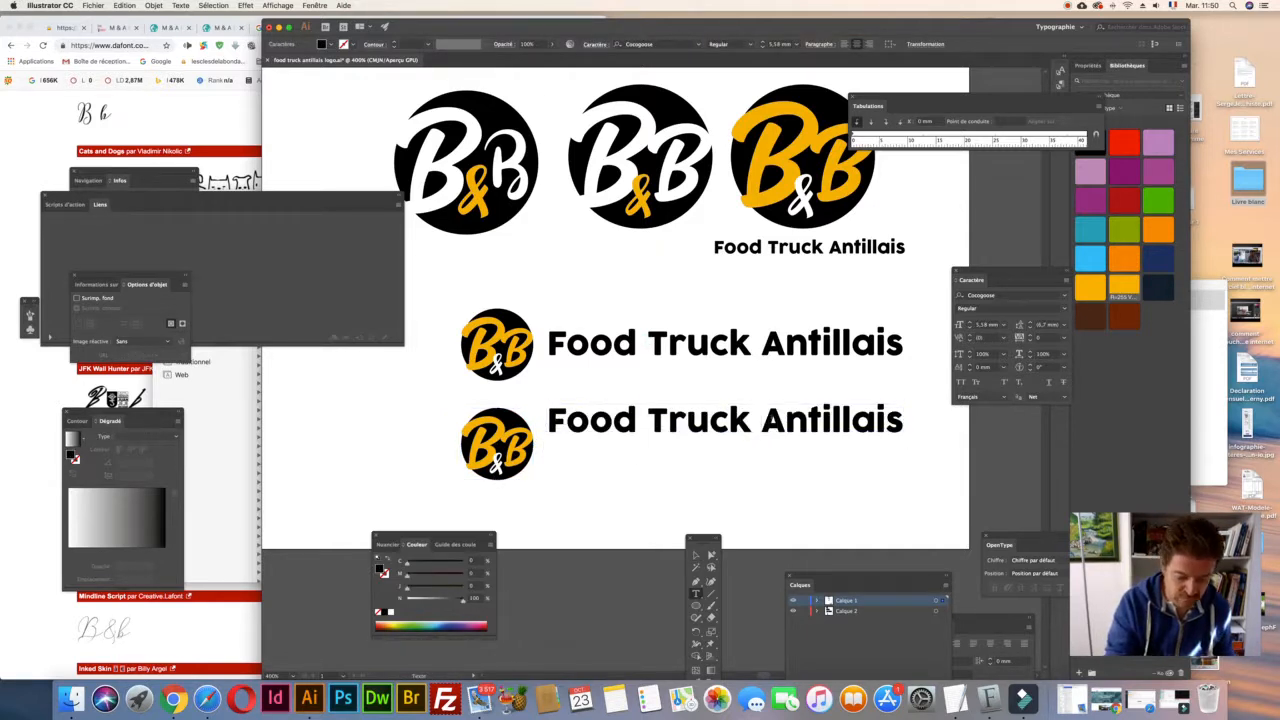
key("Return")
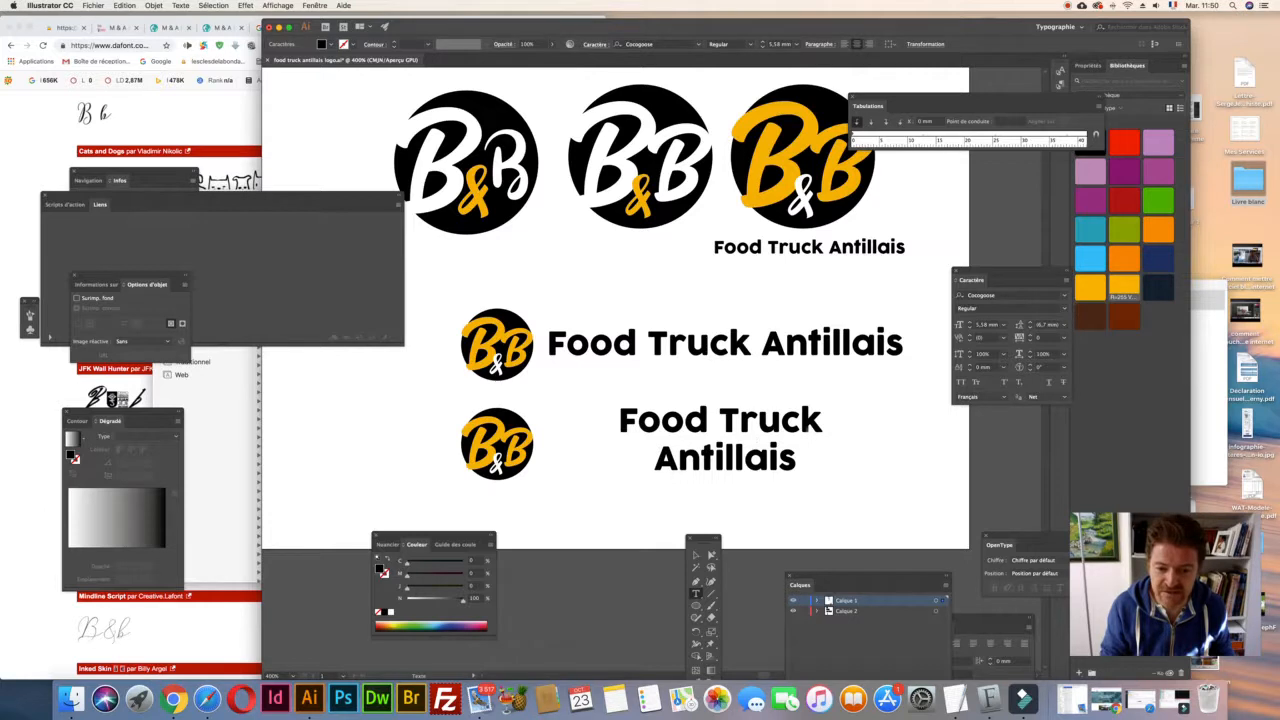
key("Escape")
left_click_drag(693, 442, 624, 446)
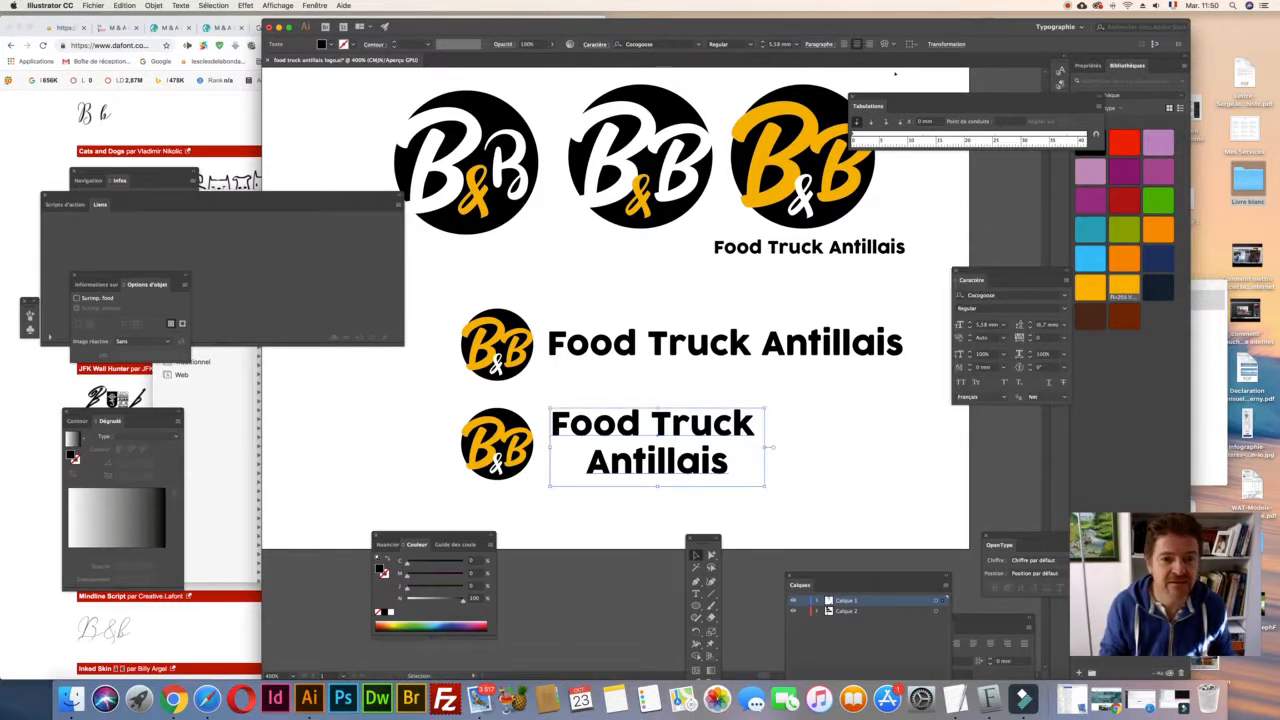
- Try left-aligning the two-line tagline beside the lower badge, and restore its centred alignment
left_click(843, 44)
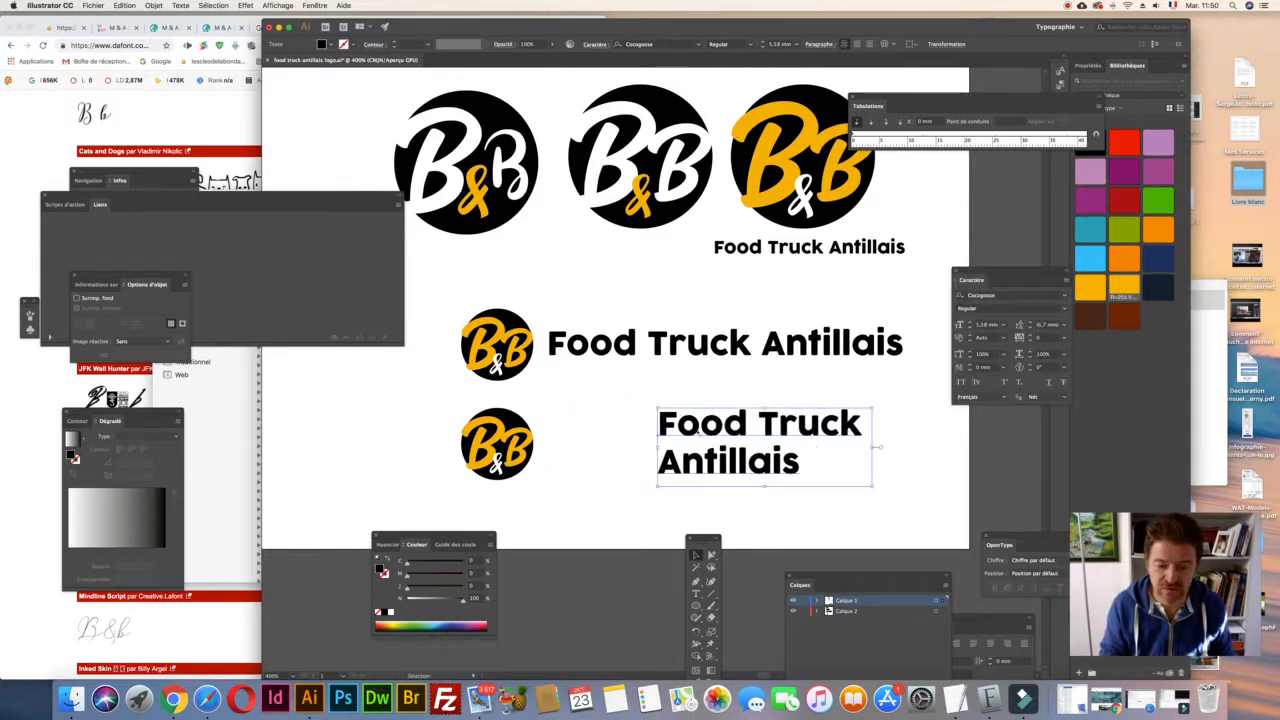
left_click_drag(706, 494, 732, 465)
left_click(594, 512)
left_click(628, 465)
key("super+shift+c")
- Position the centred two-line tagline just to the right of the lower small badge
left_click(621, 515)
left_click_drag(630, 472, 648, 473)
left_click(697, 497)
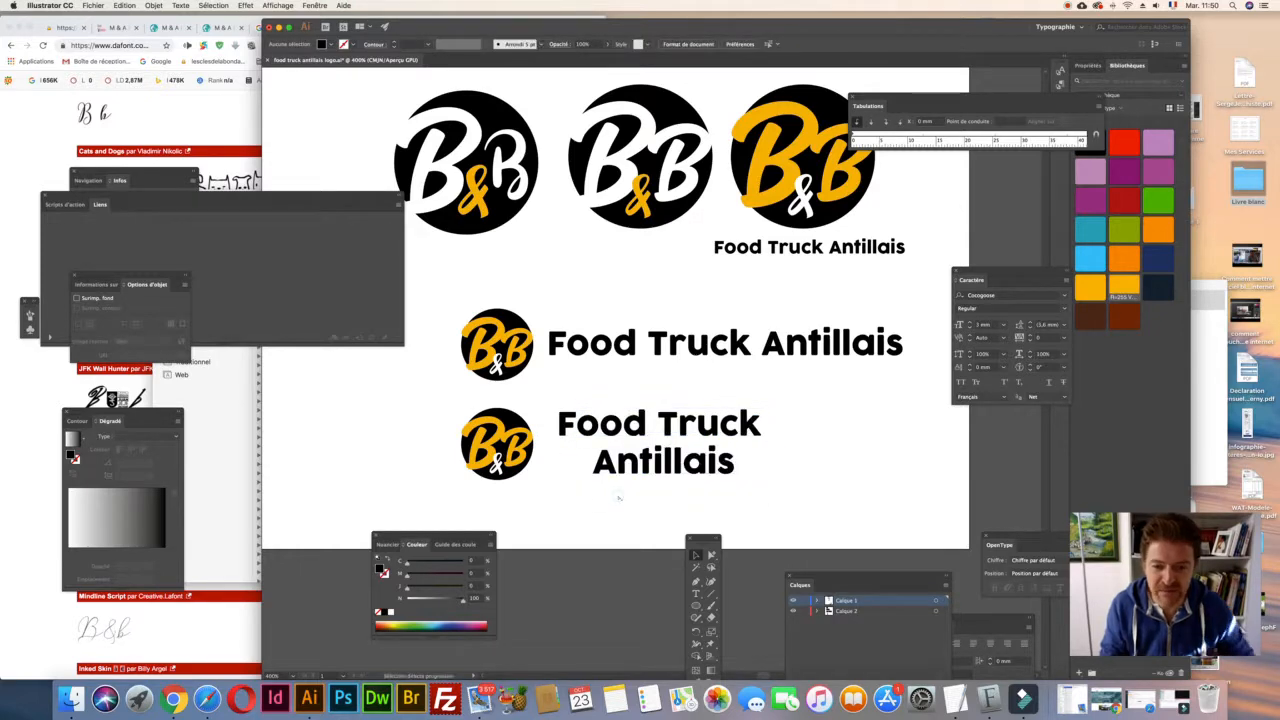
- Rearrange the lower copy as a stacked logo left of the horizontal one, with the badge above the two-line tagline
key("super+minus")
key("super+minus")
left_click_drag(657, 404, 485, 376)
left_click_drag(609, 391, 479, 344)
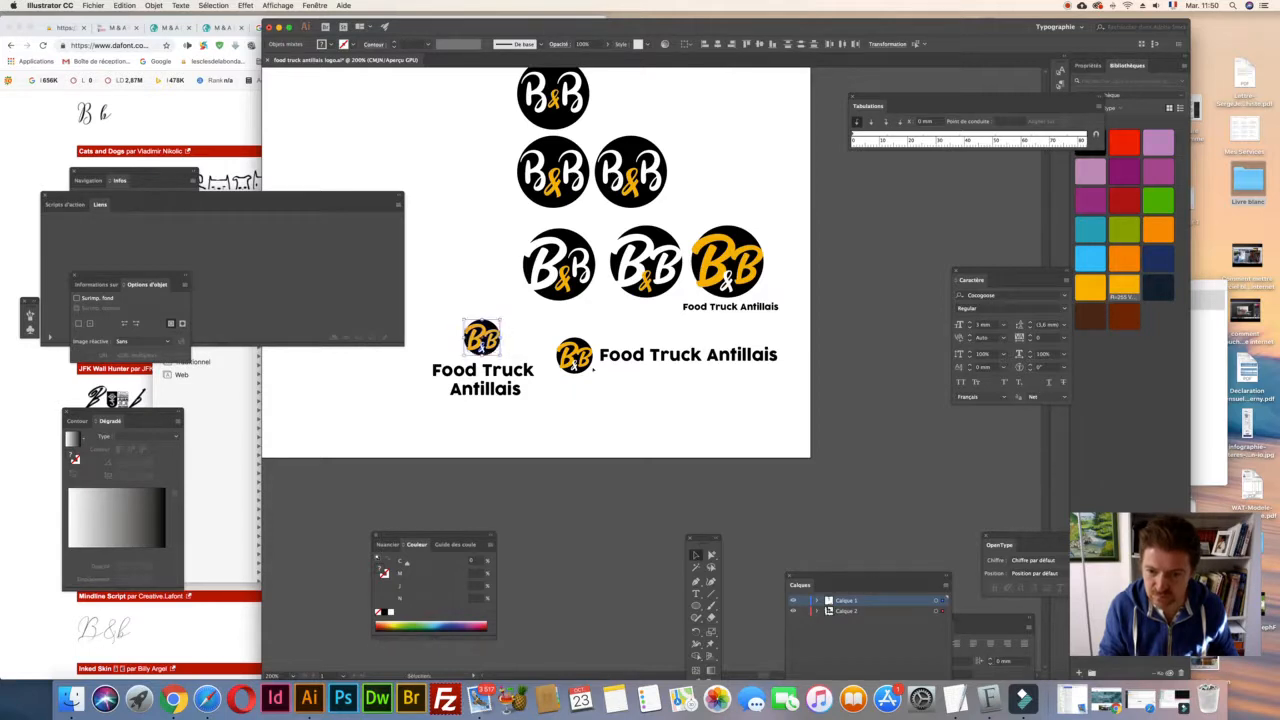
- Enlarge the stacked logo's badge uniformly to about 156%, scaling strokes and effects too
scroll(588, 364, "left", 1)
scroll(590, 367, "up", 2)
scroll(714, 428, "right", 2)
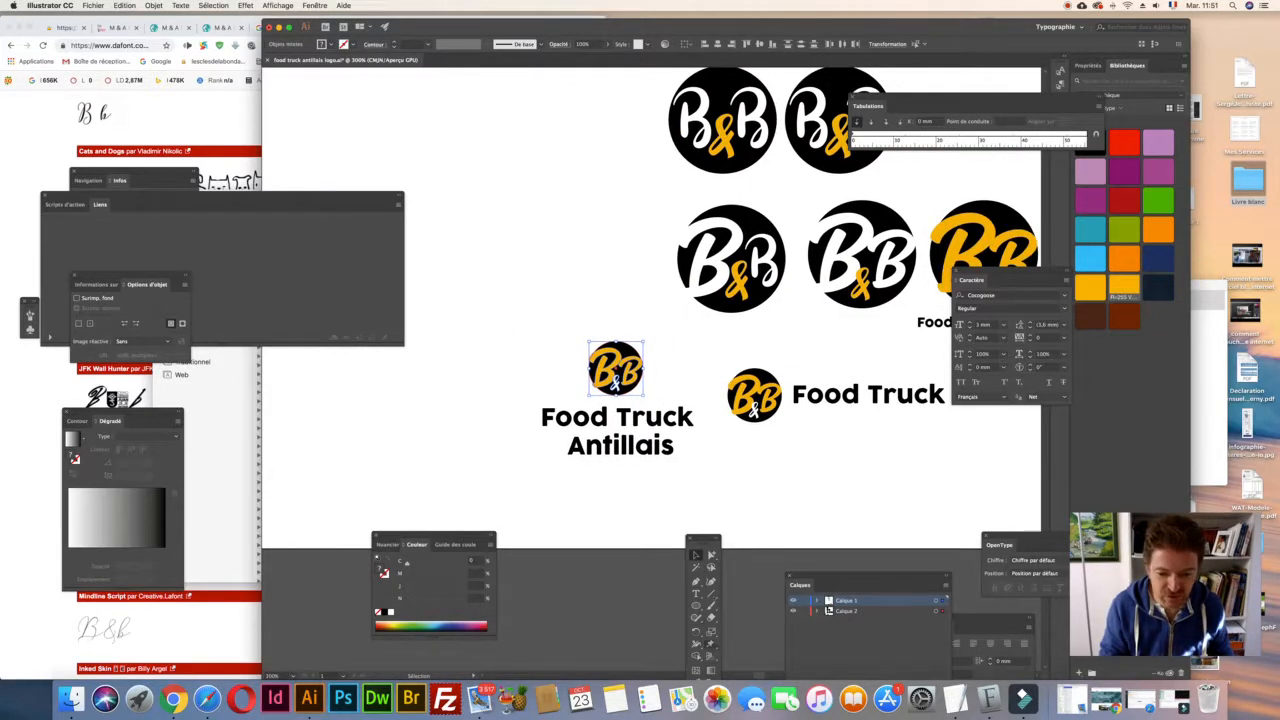
double_click(710, 632)
type("120")
key("Tab")
double_click(150, 412)
key("Up")
key("Up")
key("Up")
key("Up")
key("Up")
key("Up")
key("Up")
key("Up")
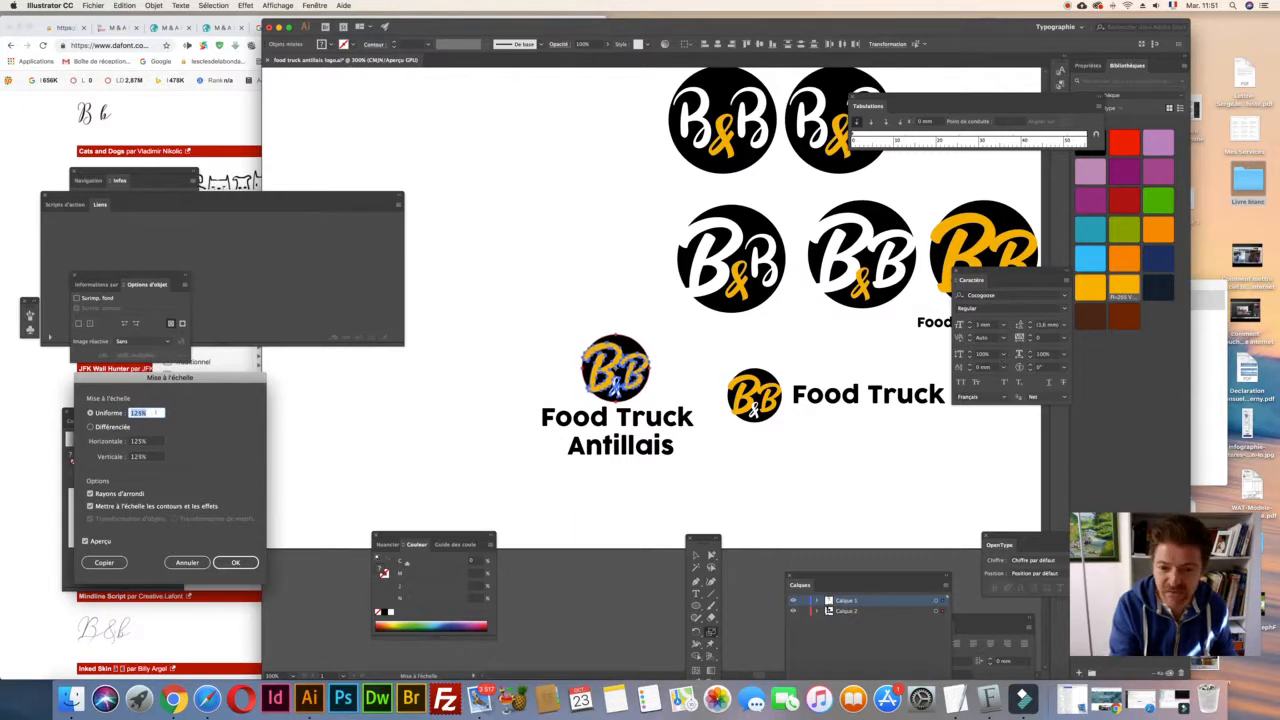
key("Up")
key("Up")
key("Up")
key("Up")
key("Up")
key("Up")
key("Up")
key("Up")
key("Up")
key("Up")
key("Up")
key("Up")
key("Up")
key("Up")
key("Up")
key("Up")
key("Up")
key("Up")
key("Up")
key("Up")
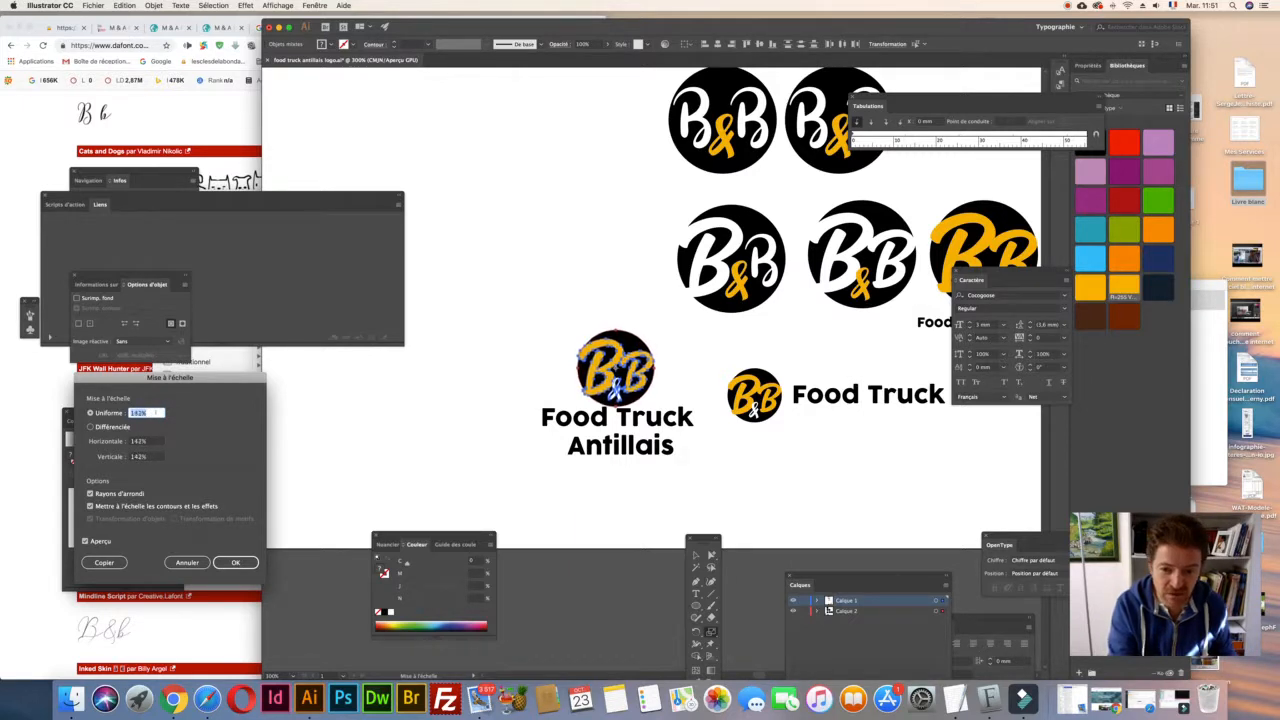
key("Up")
key("Up")
key("Up")
key("Up")
key("Up")
key("Up")
key("Up")
key("Up")
key("Up")
key("Up")
key("Up")
key("Up")
key("Up")
key("Up")
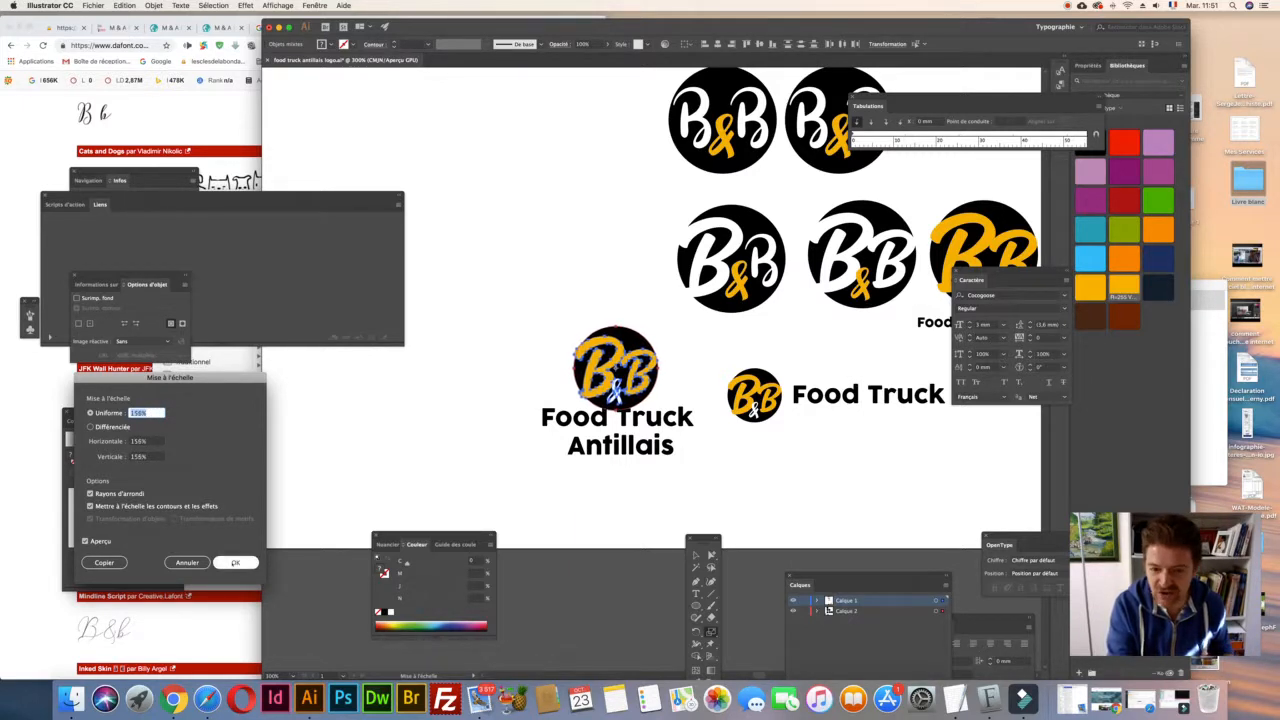
key("Return")
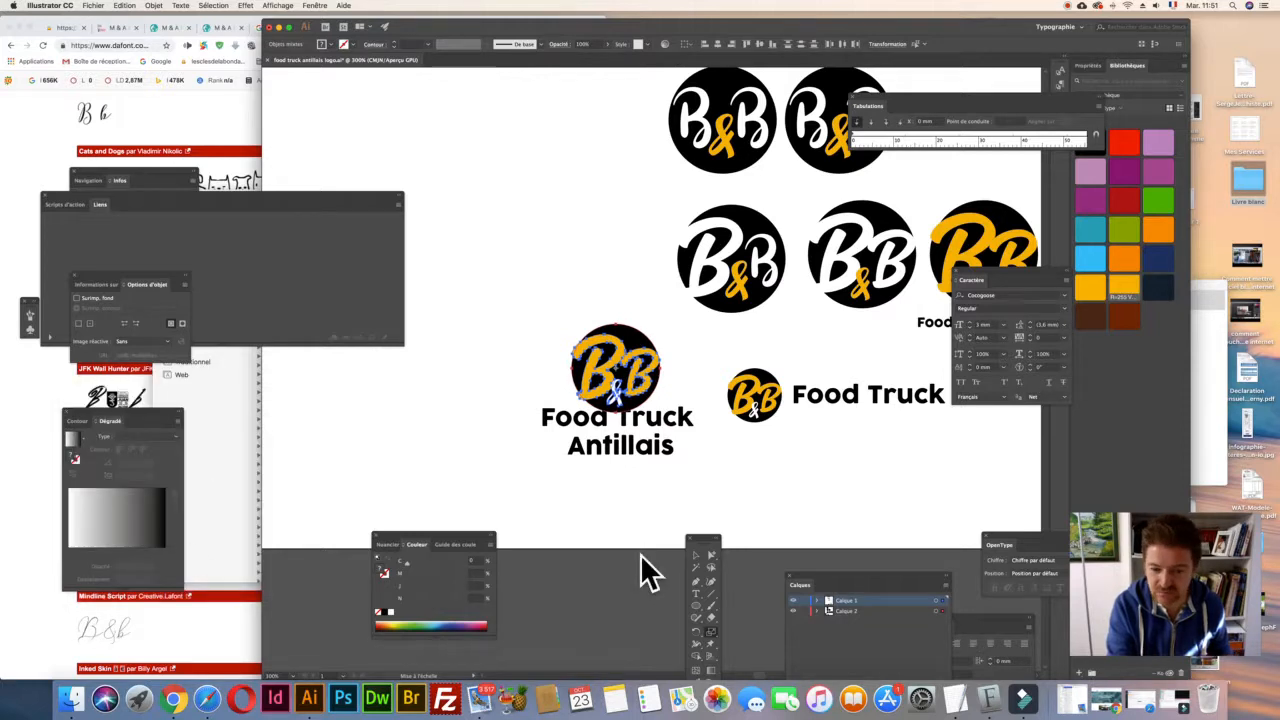
- Move the enlarged badge up and slightly left so it sits just above the two-line tagline
left_click(697, 555)
left_click_drag(609, 352, 608, 344)
key("Up")
key("Up")
key("Up")
key("Up")
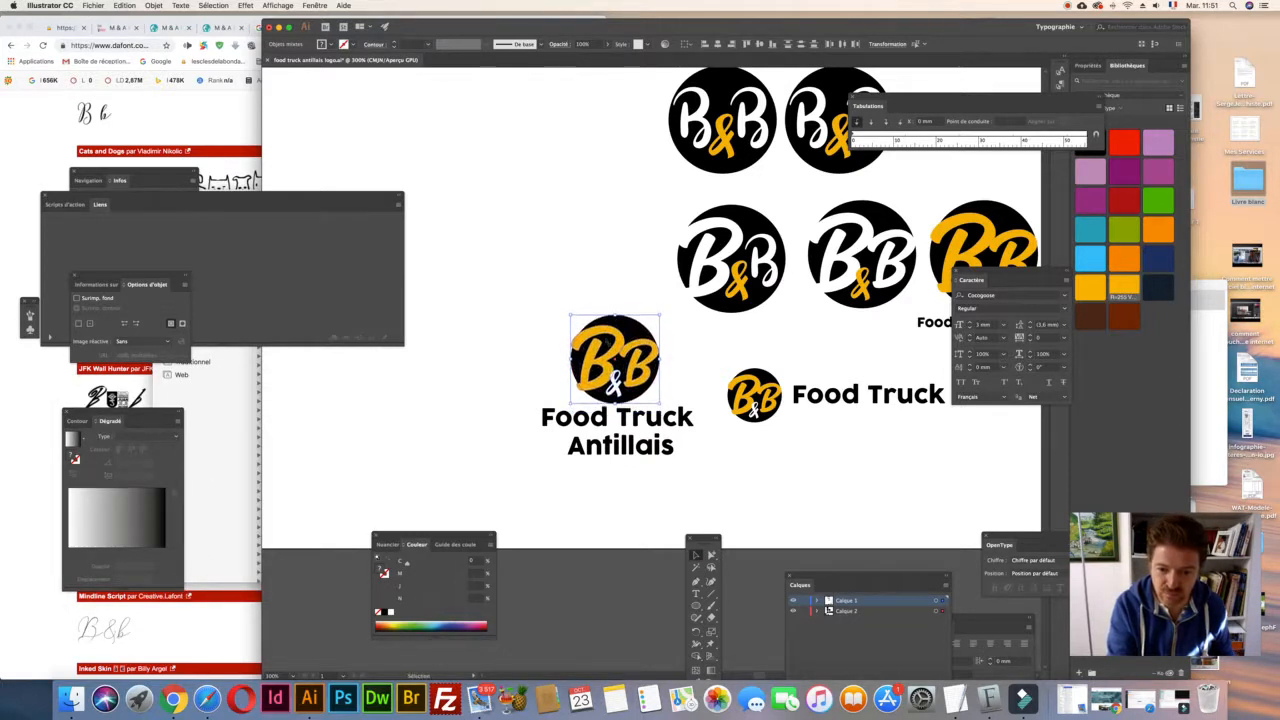
key("Left")
key("Left")
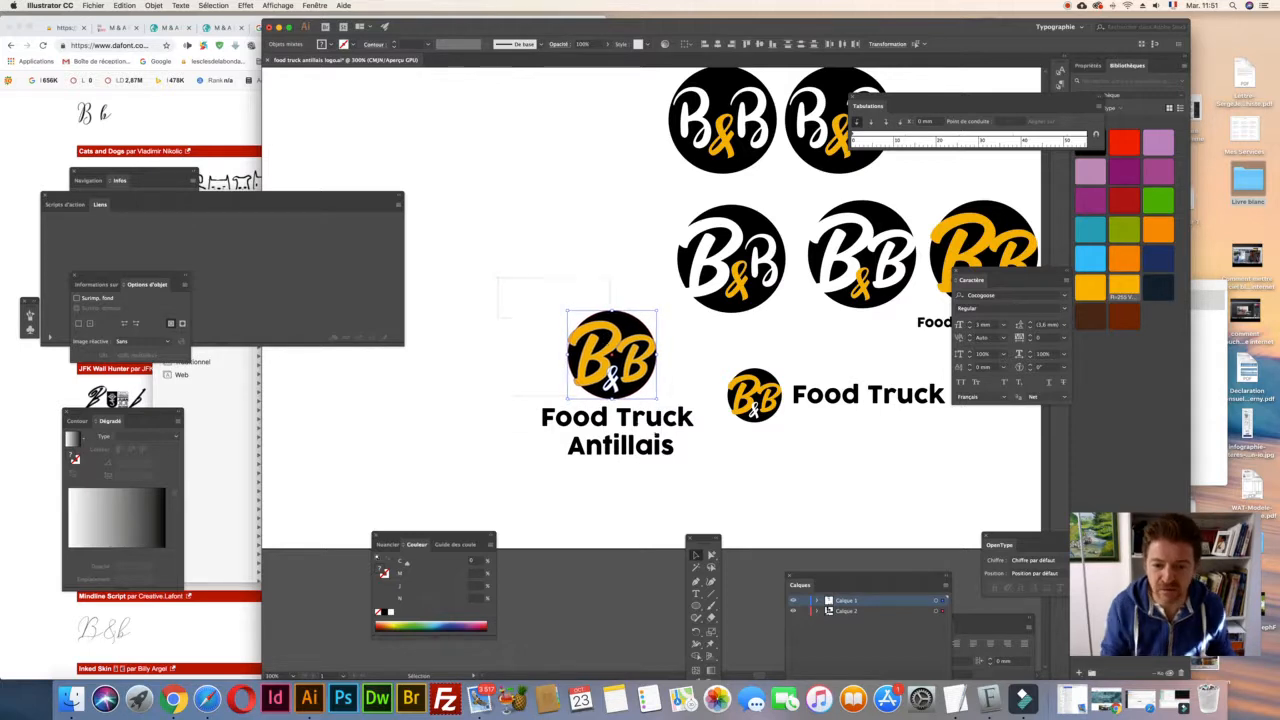
- Move the stacked logo into the artboard's empty left area, adjust its tagline under the badge, and duplicate the logo just to its right
left_click(684, 452, "shift")
key("super+minus")
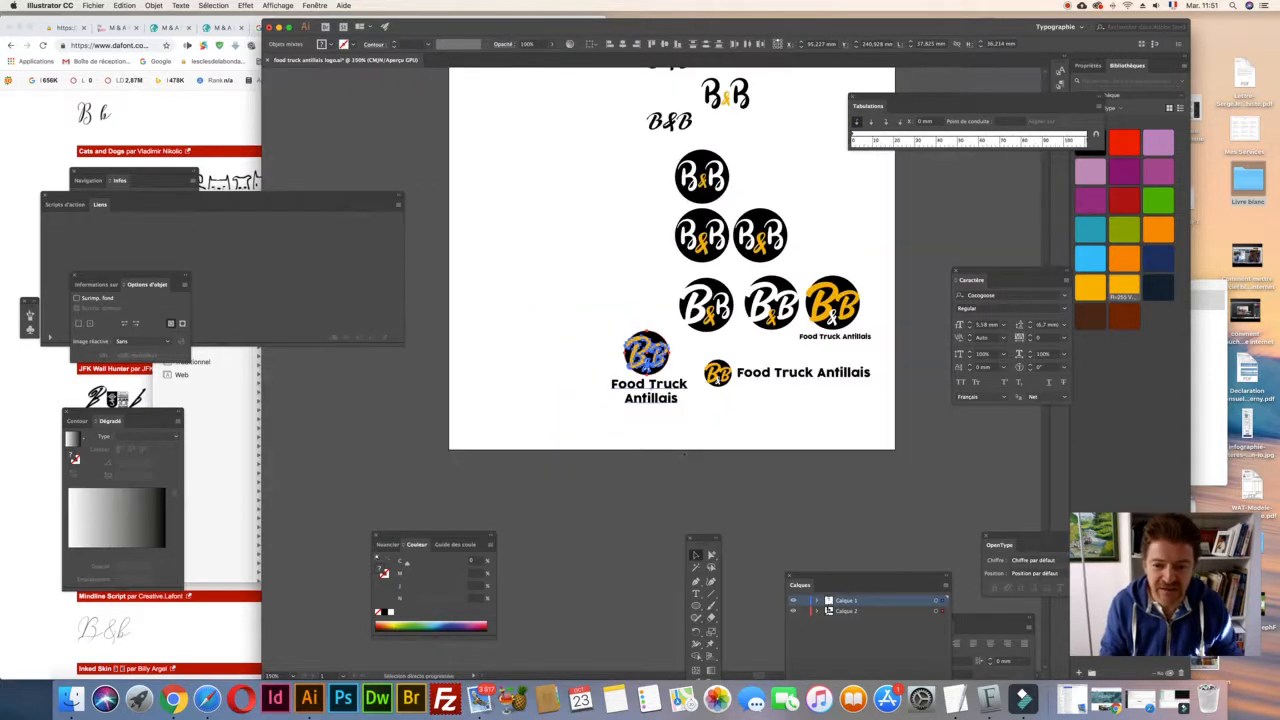
left_click_drag(647, 367, 526, 376)
left_click(541, 401)
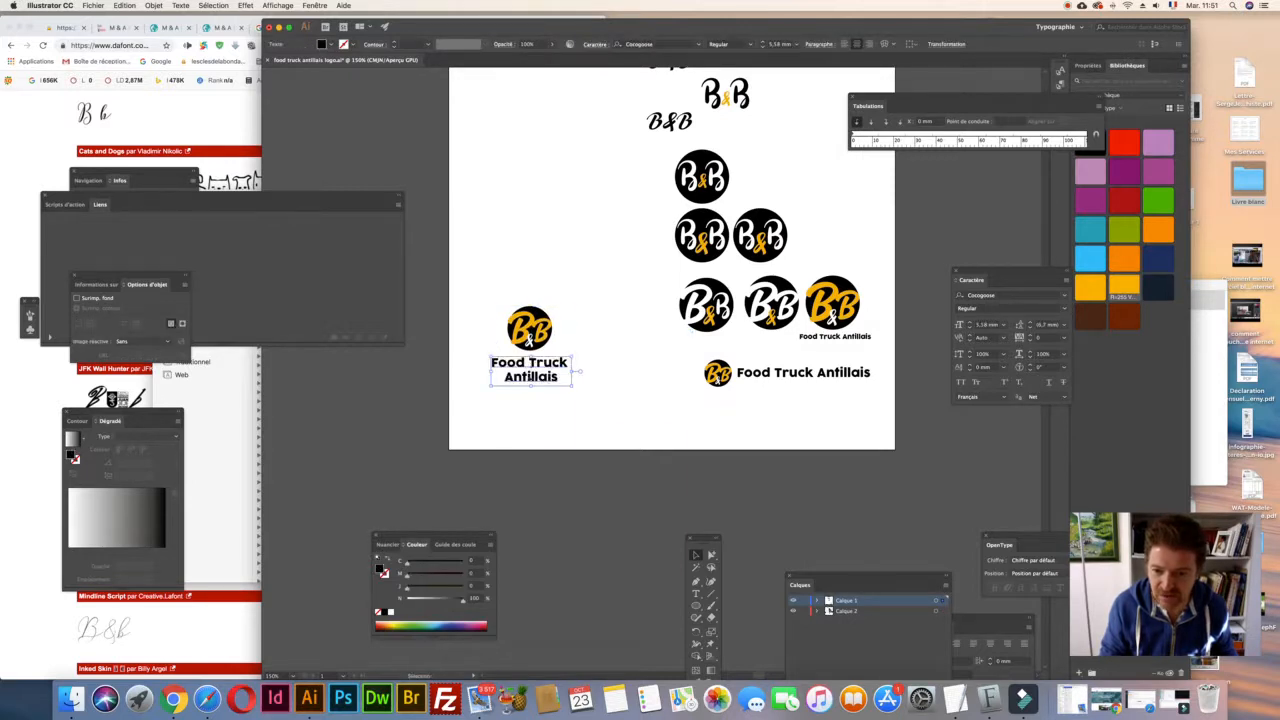
left_click_drag(602, 395, 601, 395)
left_click_drag(532, 368, 618, 368)
left_click(621, 413)
- Try the Melani Script font on the tagline of the duplicated stacked logo
left_click(617, 384)
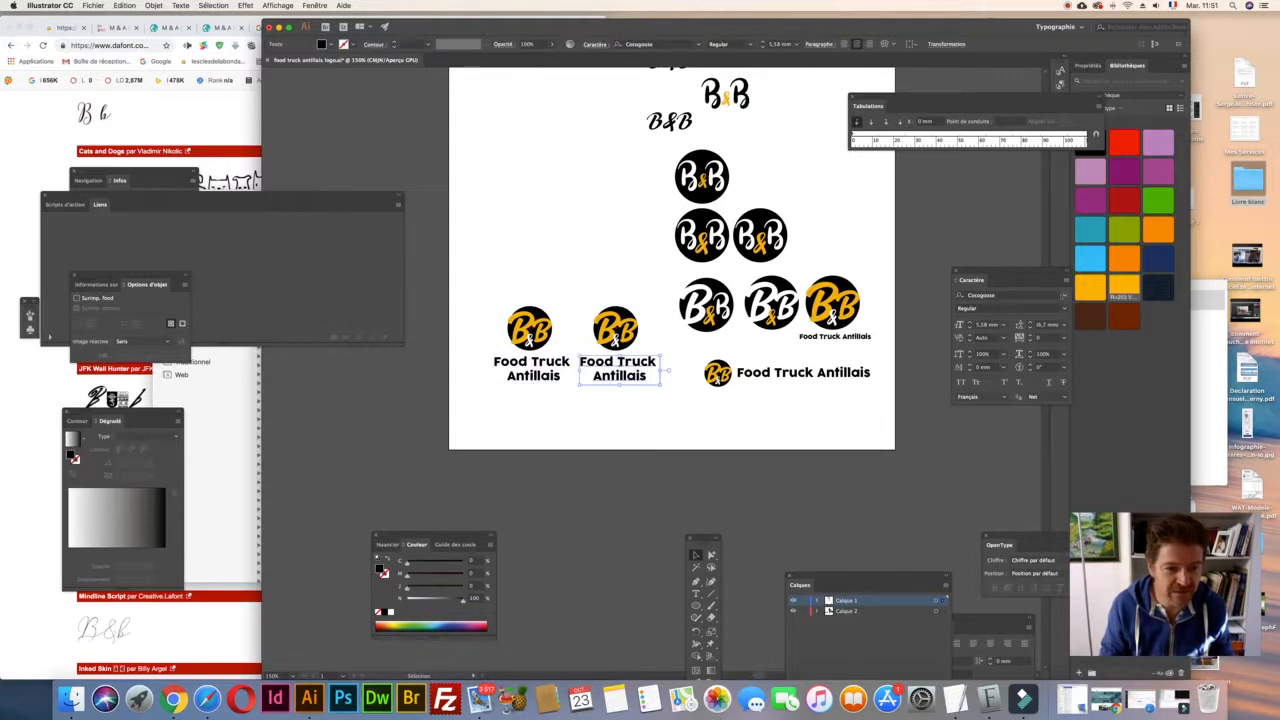
left_click(1064, 296)
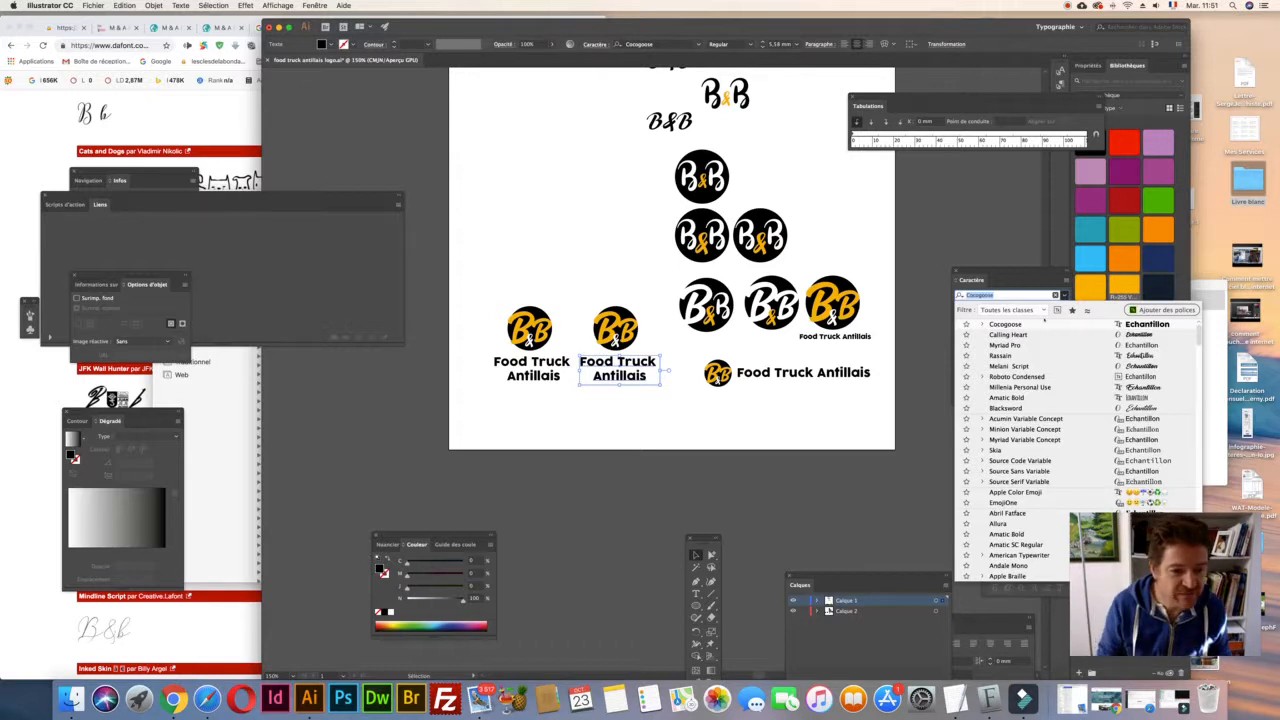
left_click(1010, 366)
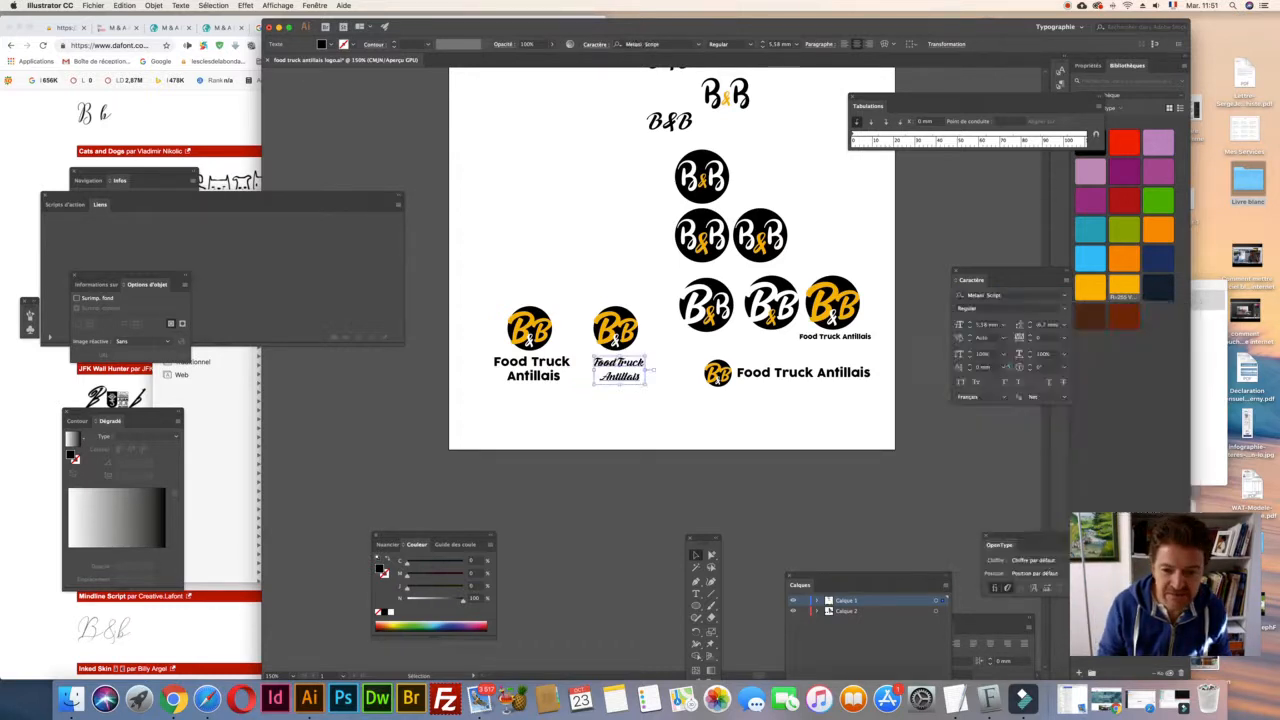
key("super+plus")
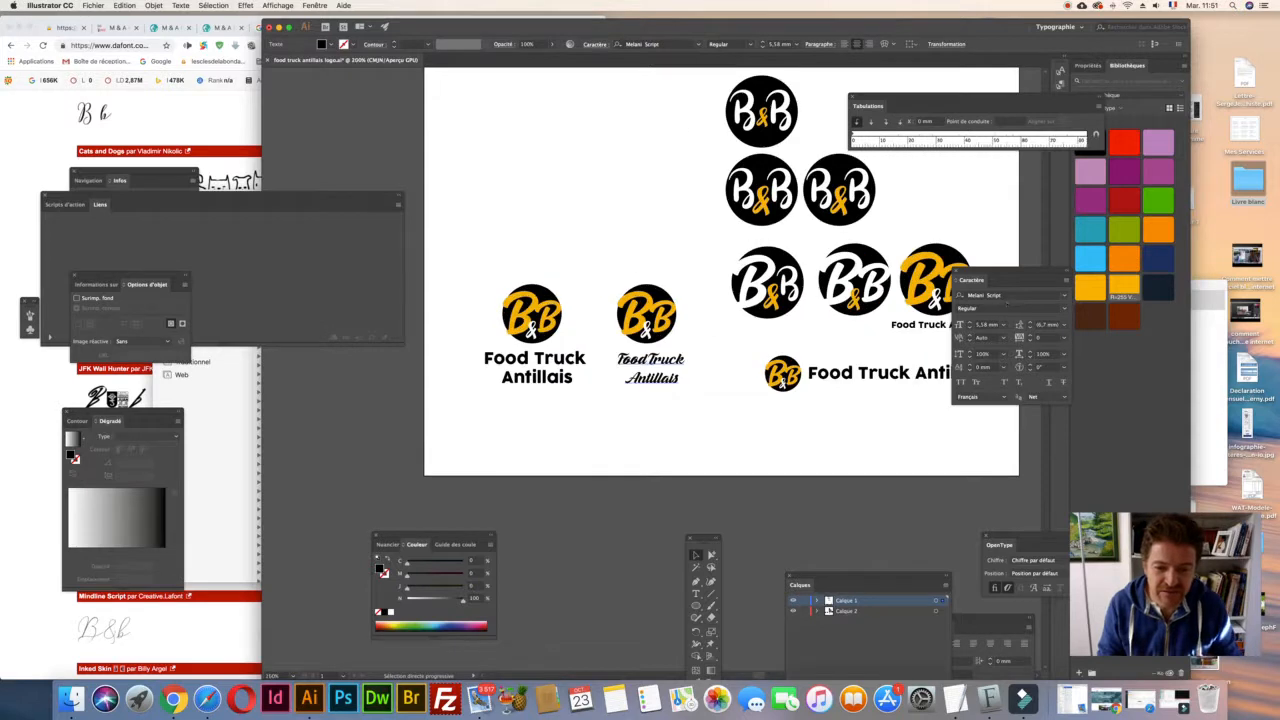
- Set the duplicated logo's tagline in Acumin Variable Concept with the UltraBlack style
left_click(1065, 296)
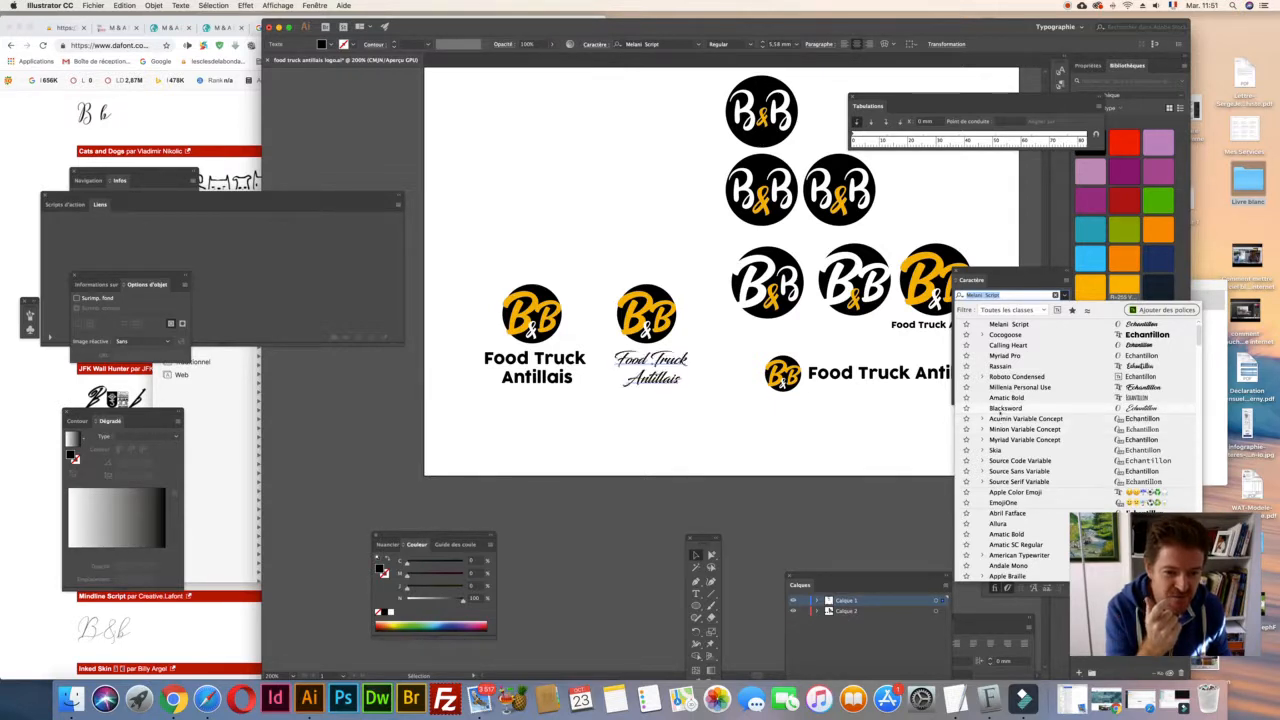
key("Return")
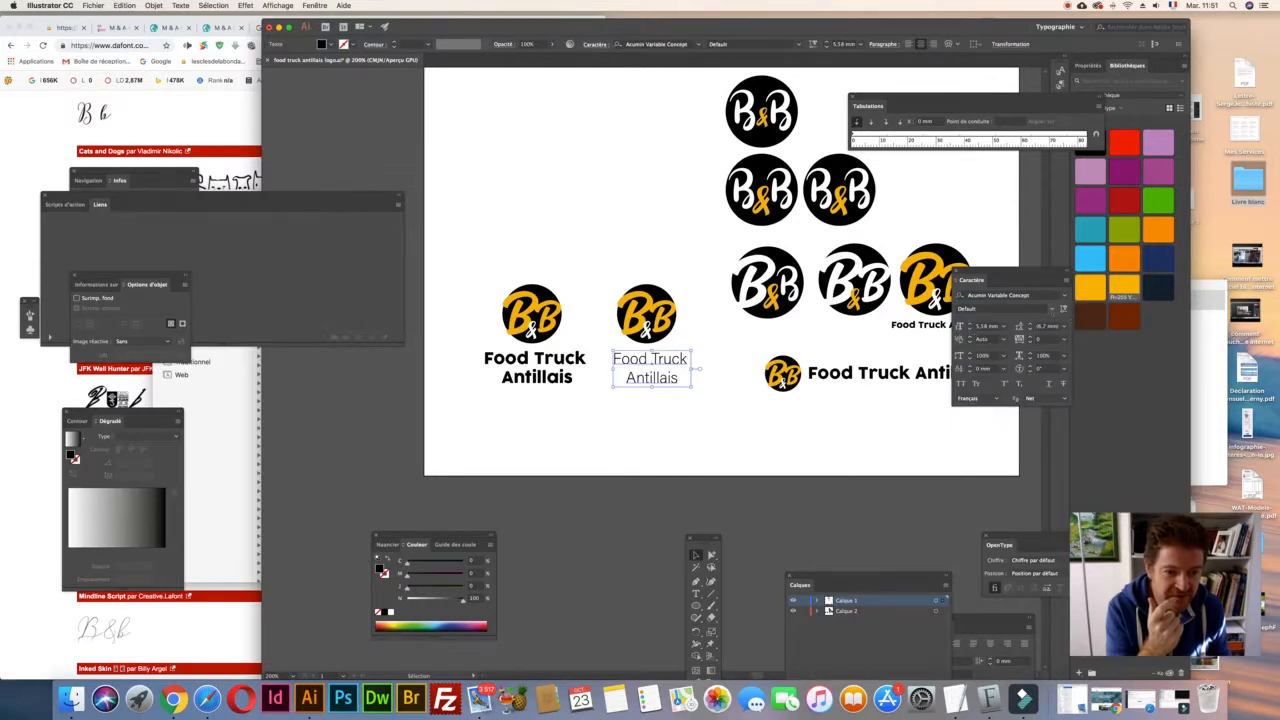
left_click(1051, 309)
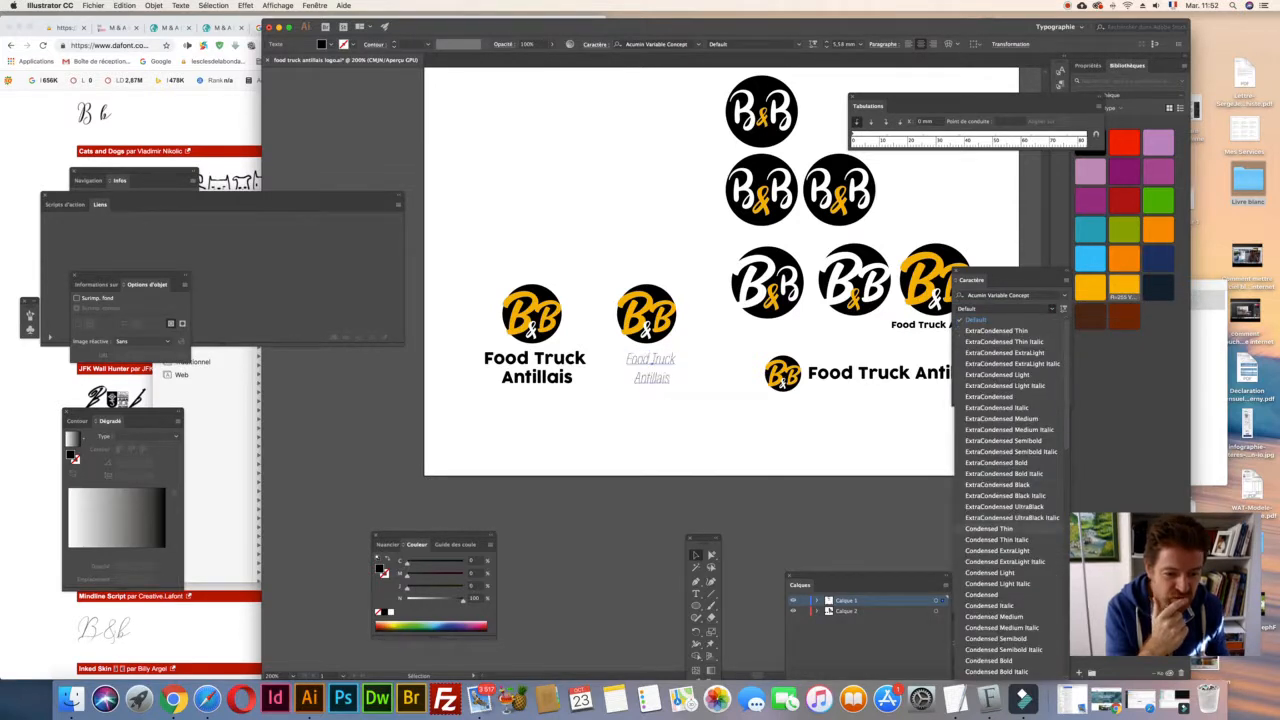
scroll(1022, 584, "down", 5)
scroll(994, 522, "up", 5)
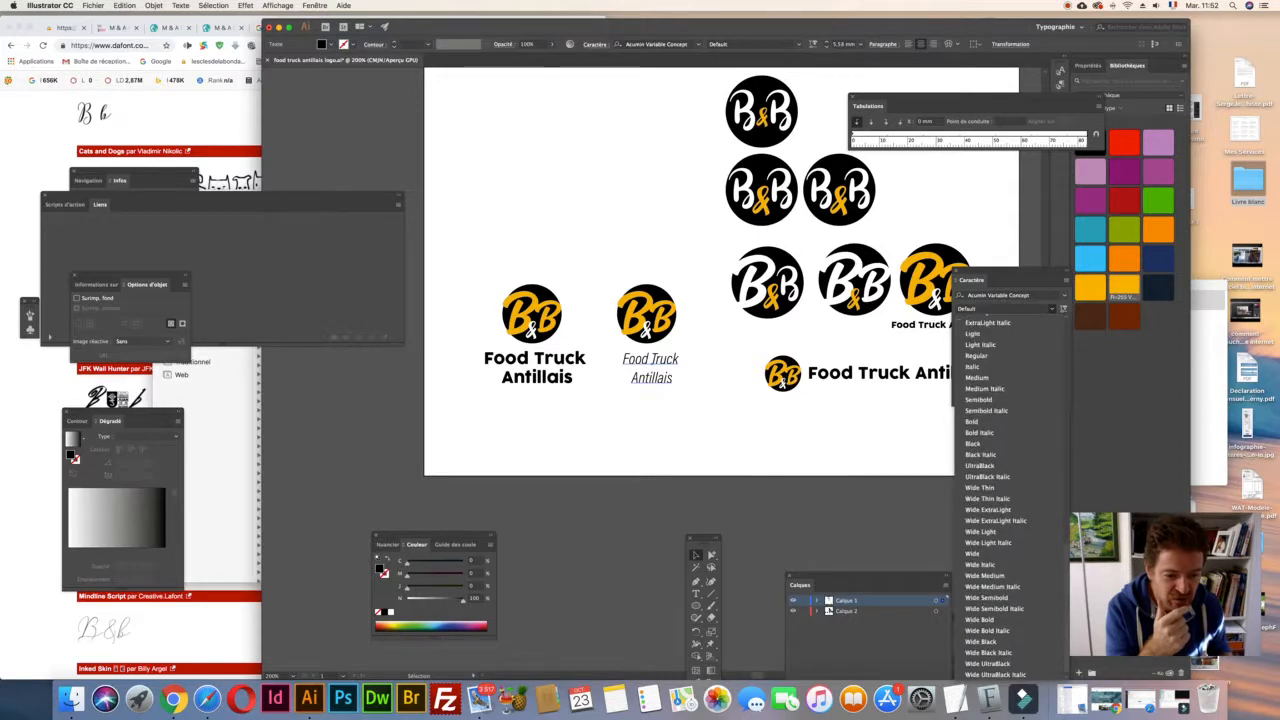
scroll(1008, 496, "down", 10)
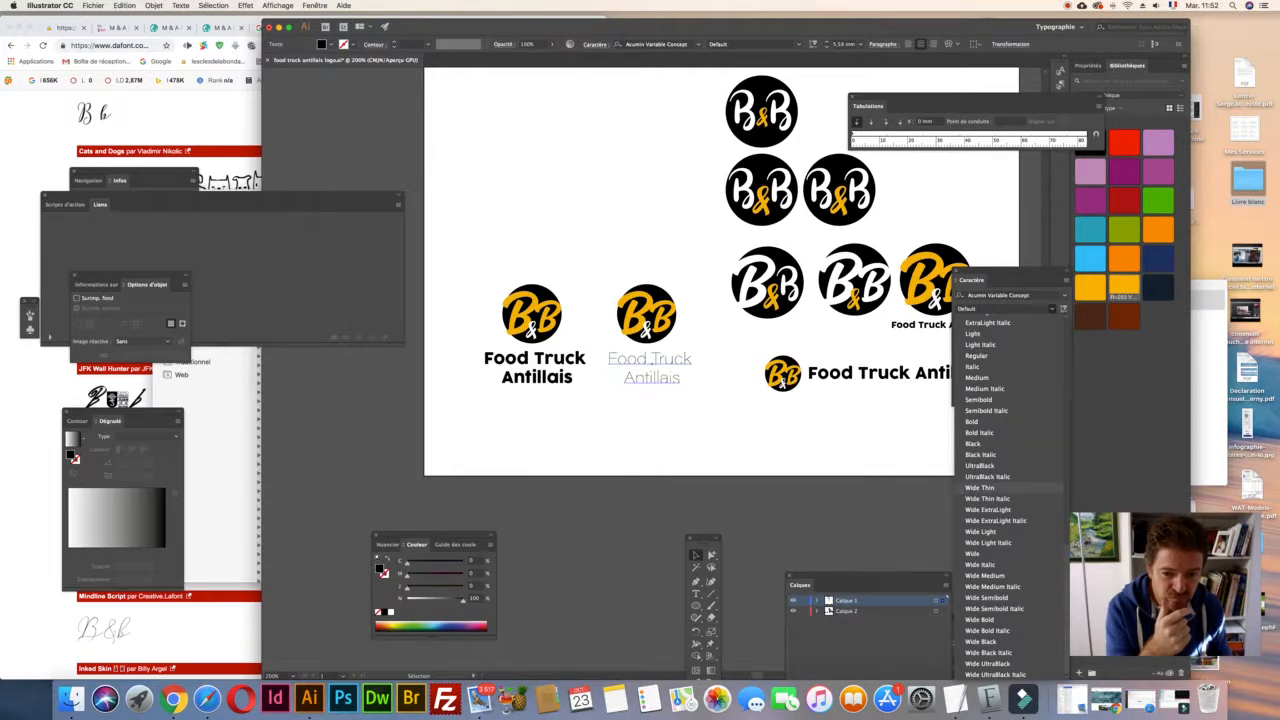
left_click(980, 466)
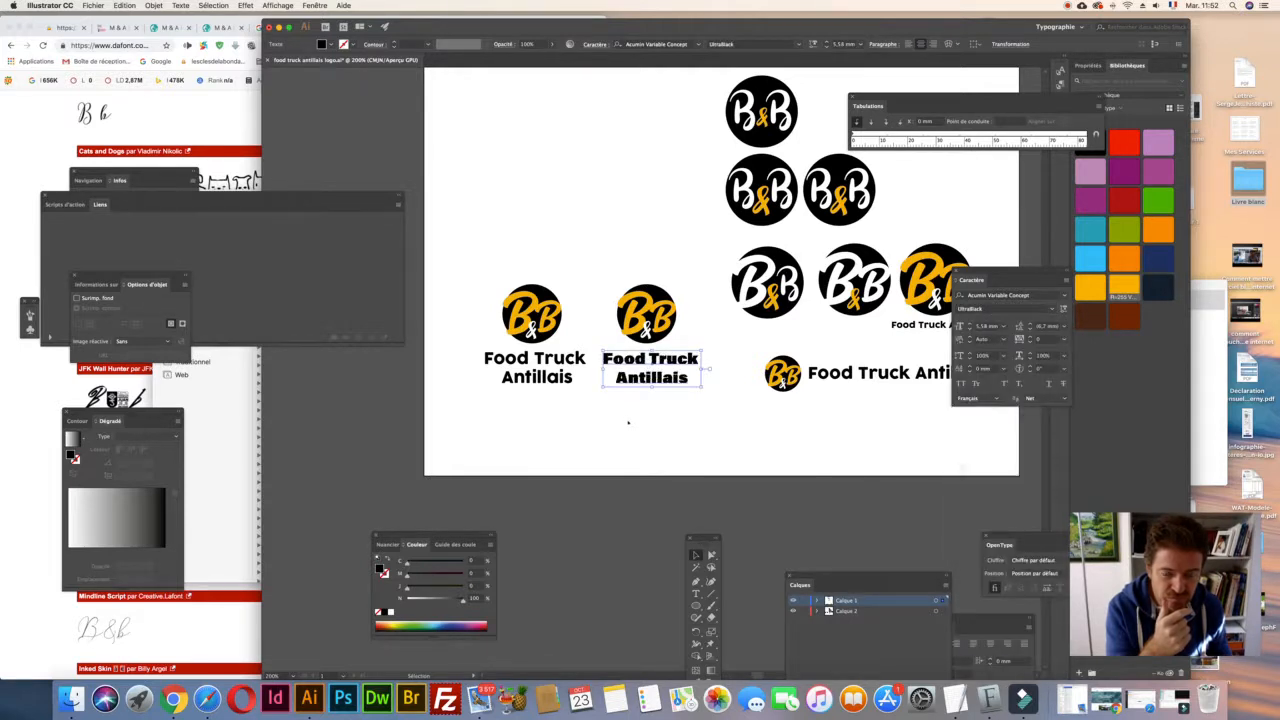
left_click(628, 422)
- Tighten the leading of the "Antillais" line in the UltraBlack tagline to 6 mm
key("super+plus")
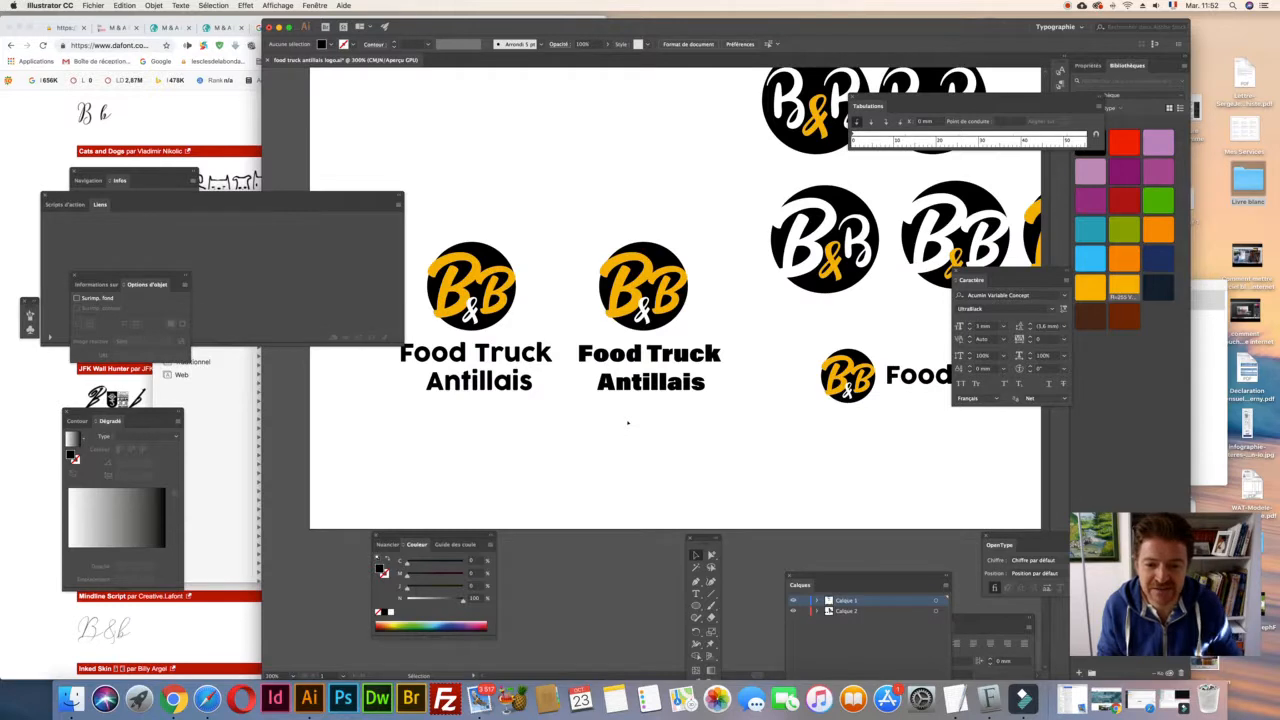
triple_click(628, 384)
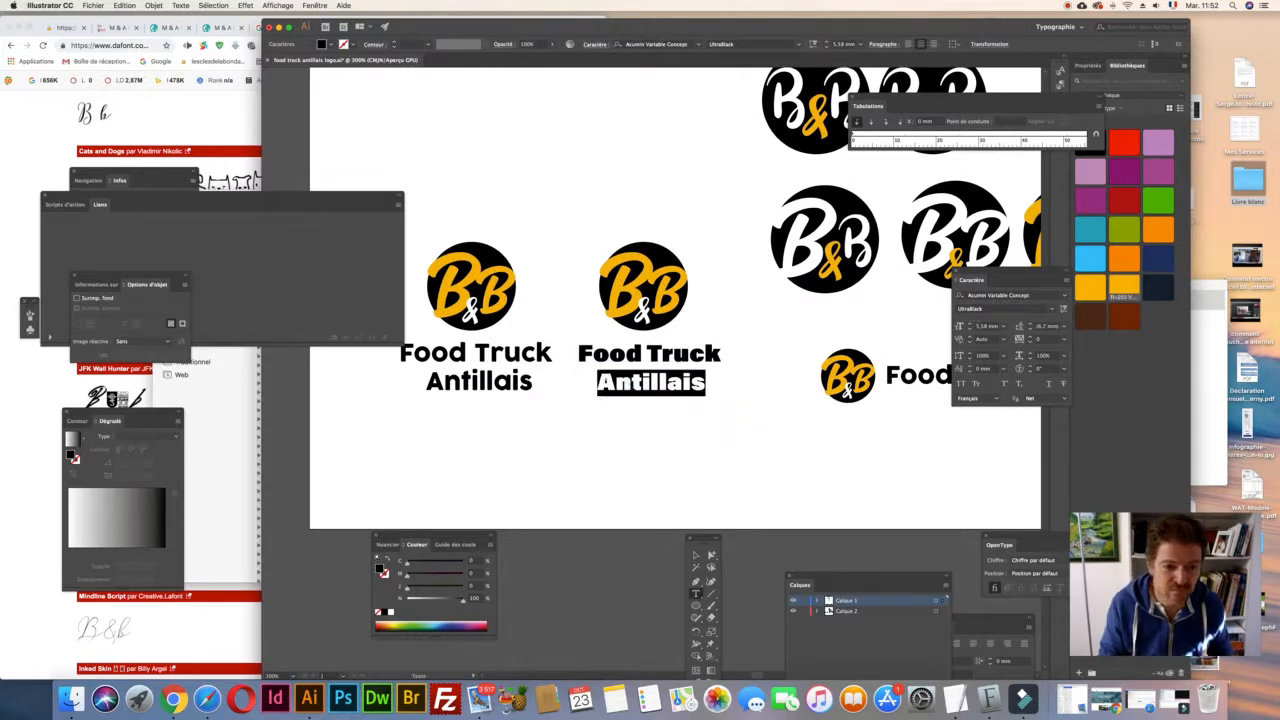
left_click(1030, 329)
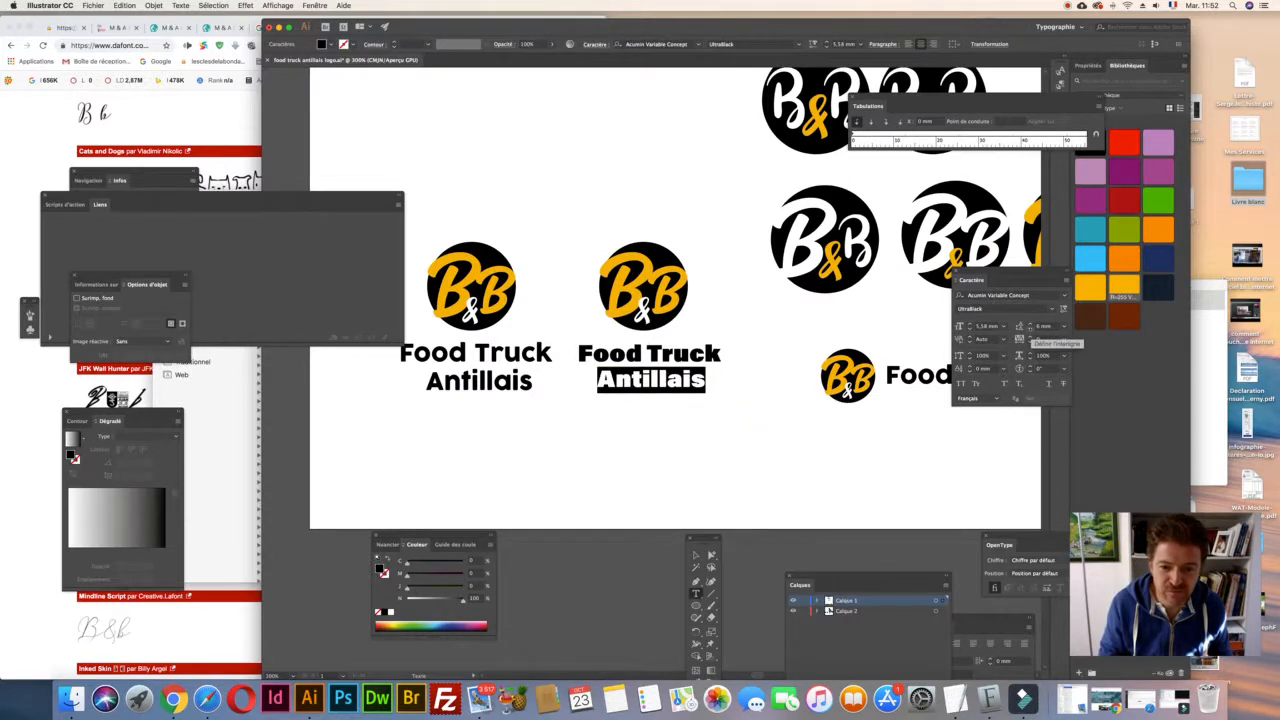
left_click(1030, 329)
left_click(1030, 325)
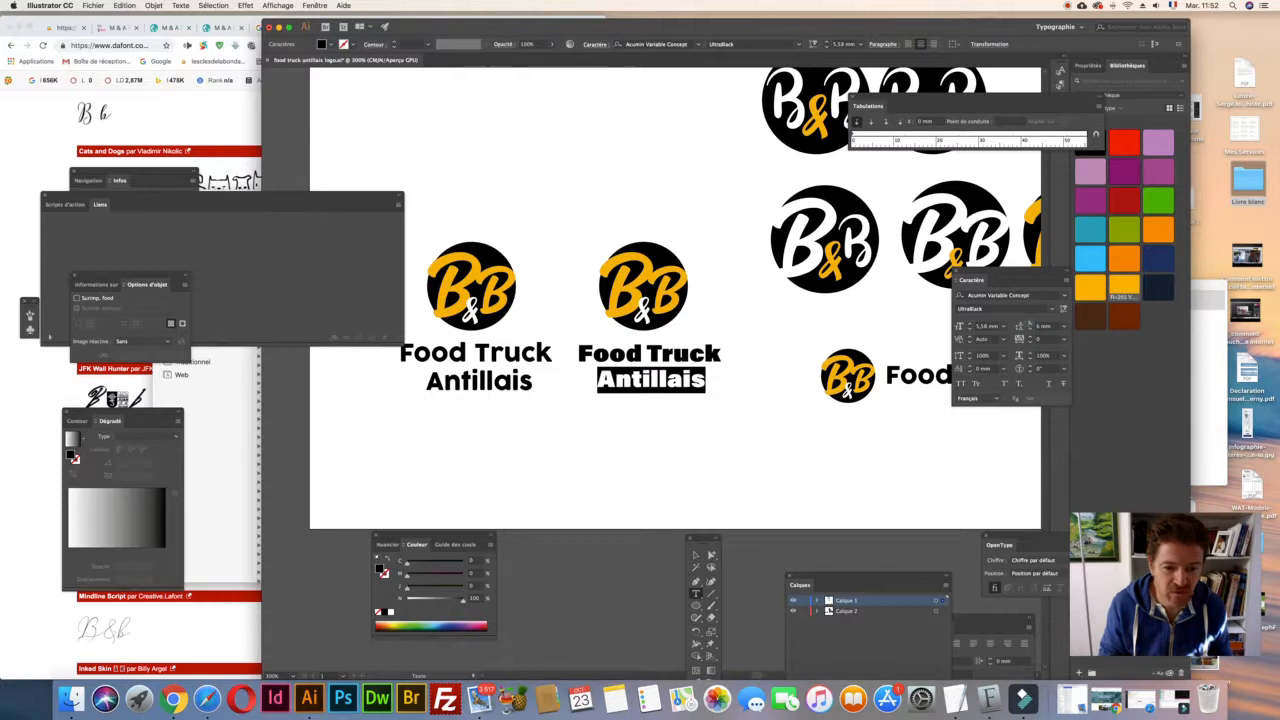
key("Escape")
left_click(625, 476)
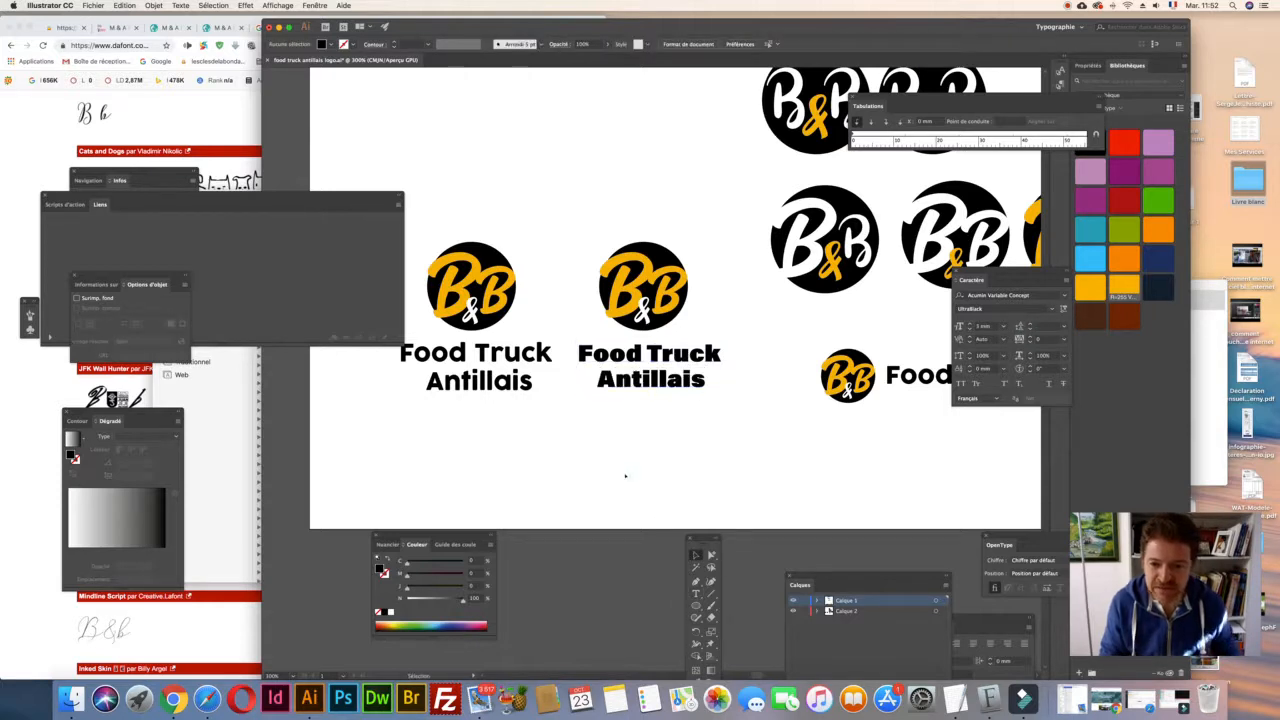
- Shift the original stacked logo further left to widen the gap between it and the UltraBlack version
key("super+minus")
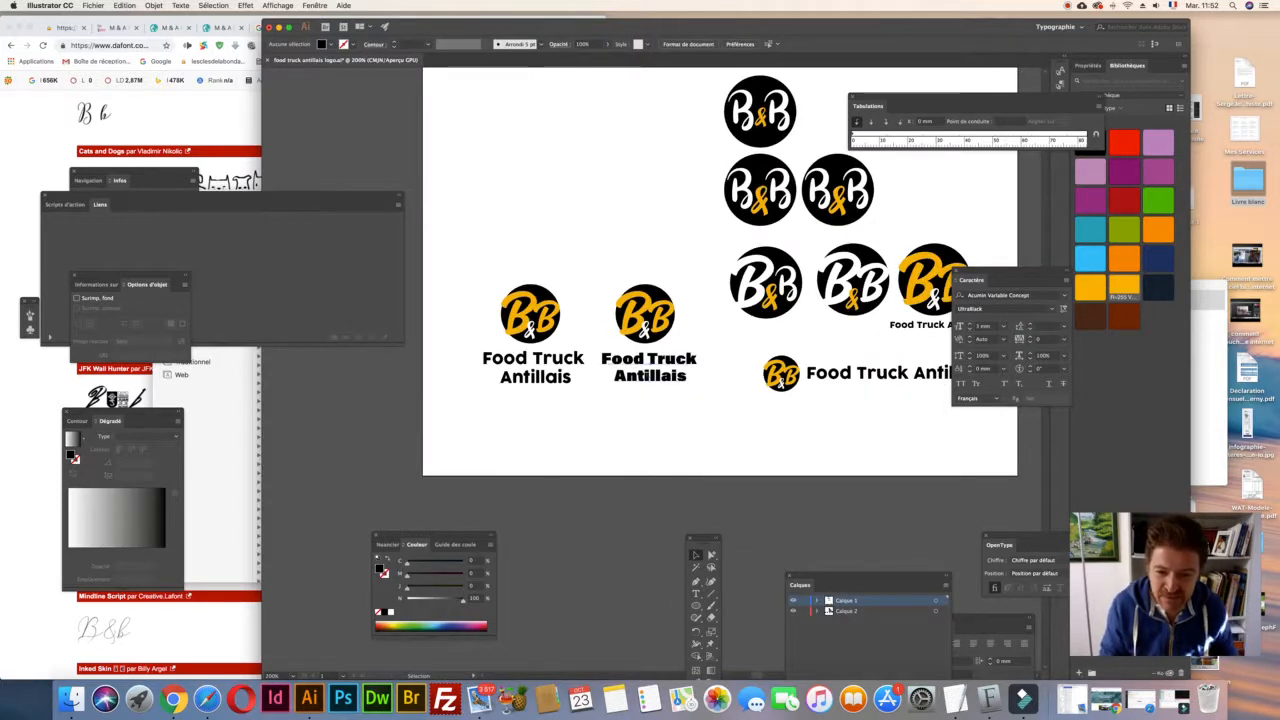
left_click(615, 376)
left_click_drag(482, 252, 543, 403)
left_click(595, 424)
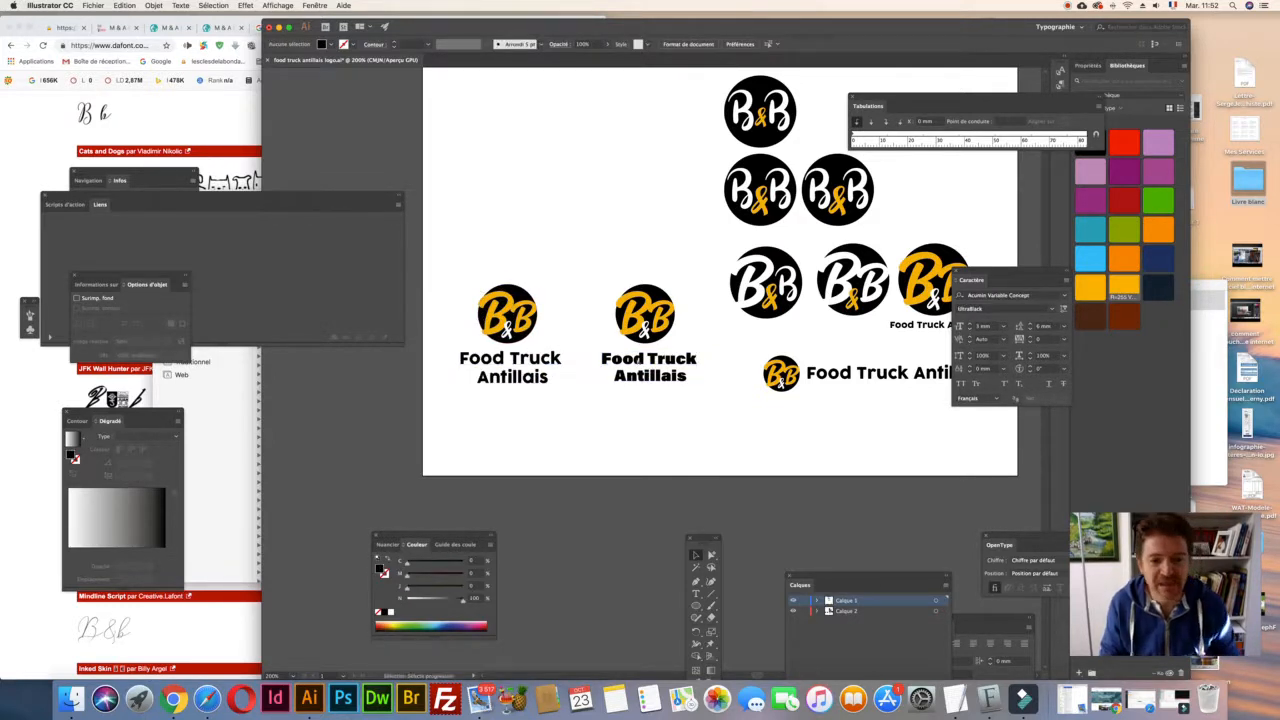
- Hide the floating panels to compare the two stacked logo versions up close
key("super+plus")
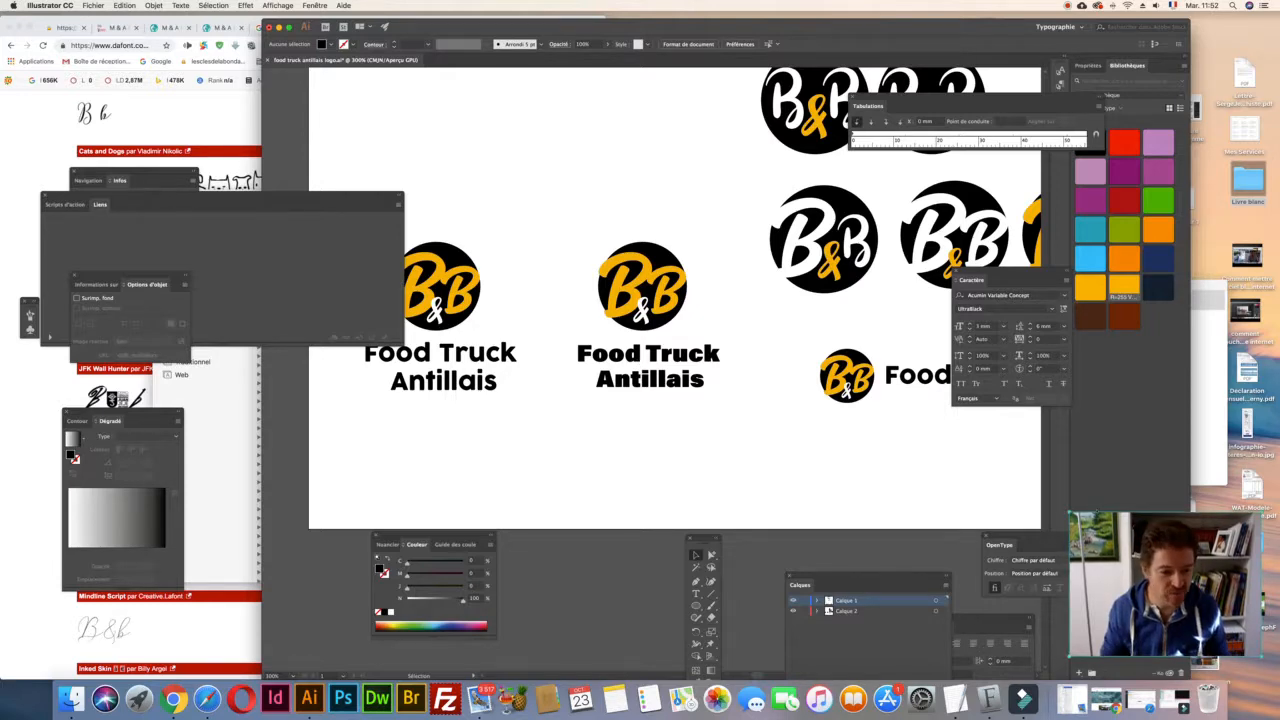
key("Tab")
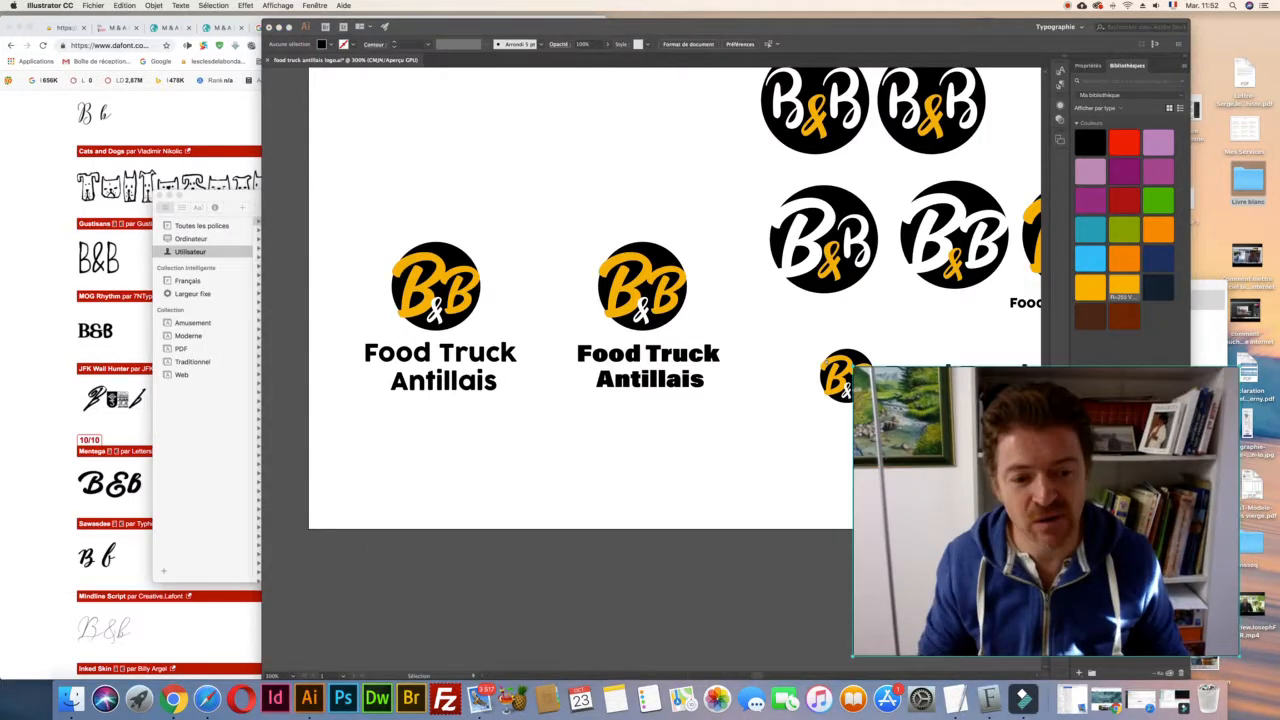